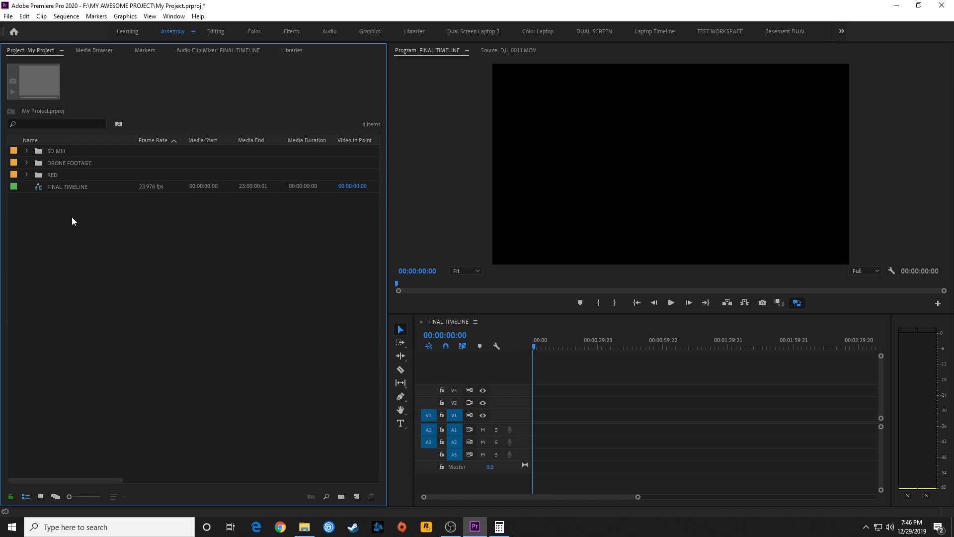
Step: Expand the 5D MIII bin and examine the resolution, duration and audio properties of its clips
left_click(37, 154)
left_click(37, 166)
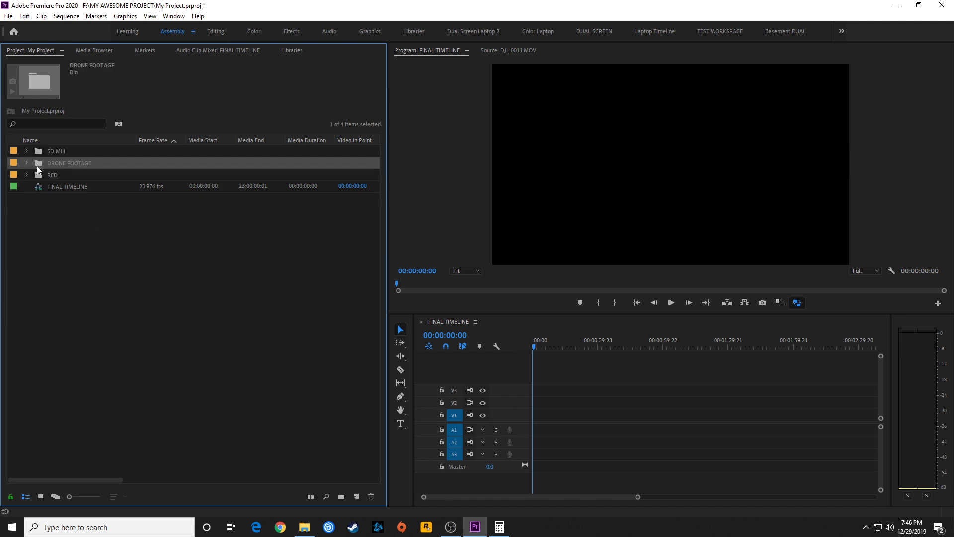
key("Down")
left_click(38, 164)
left_click(40, 151)
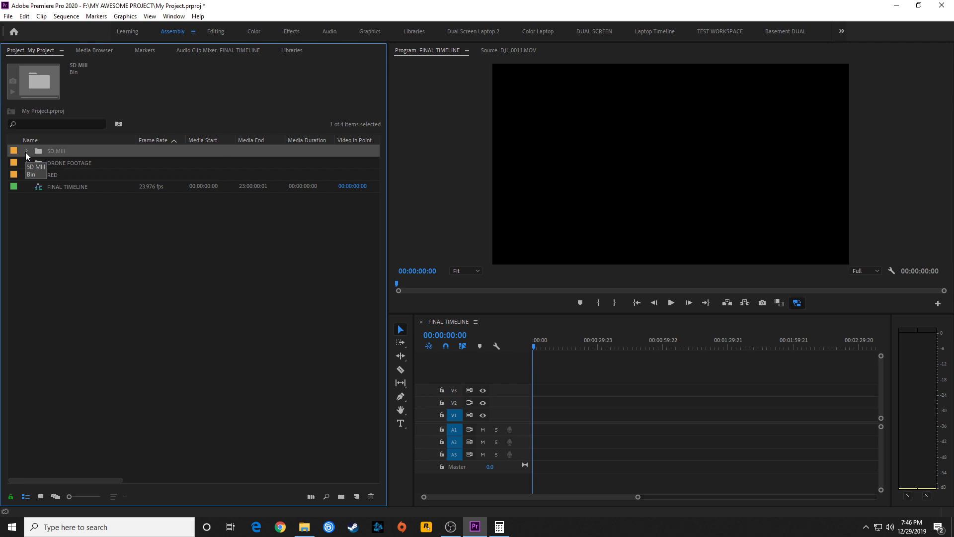
left_click(26, 151)
left_click(67, 164)
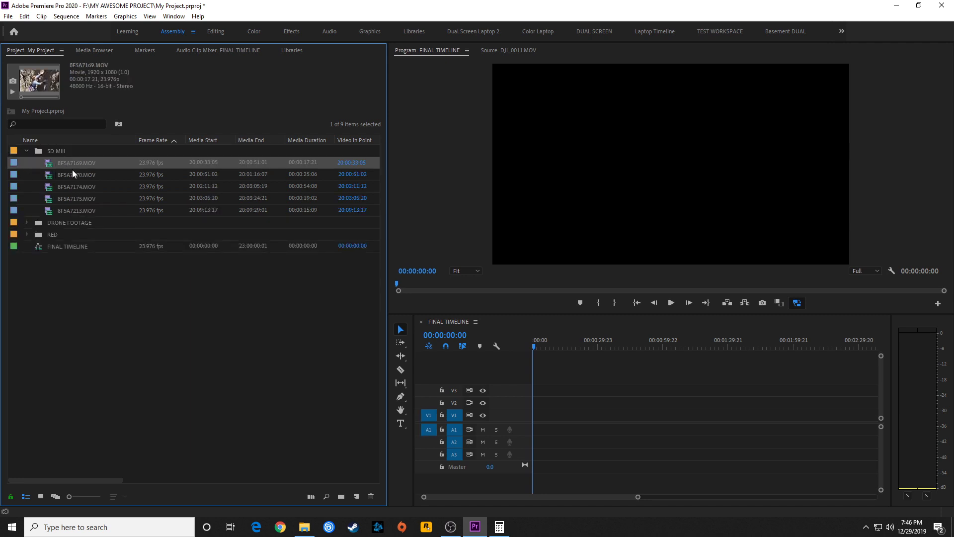
left_click(73, 174)
left_click(72, 186)
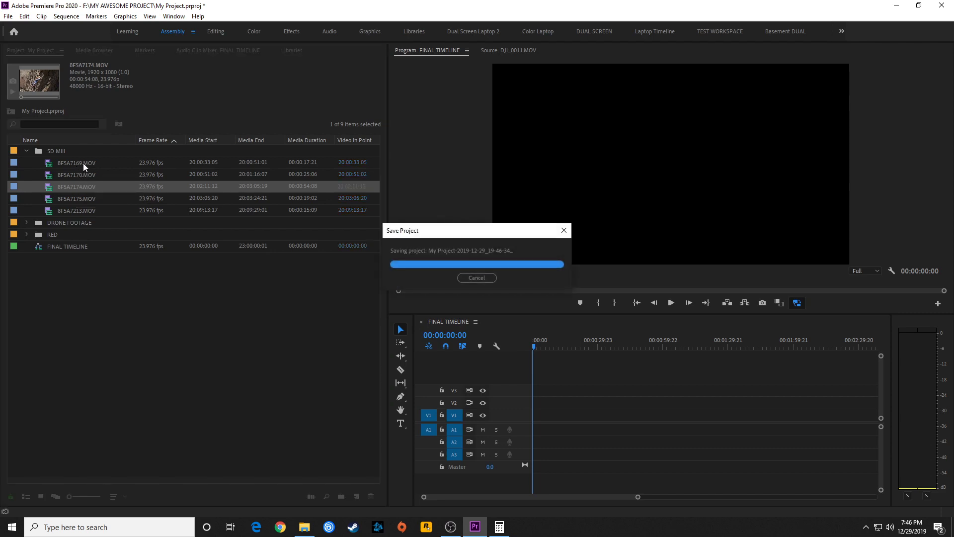
left_click(77, 174)
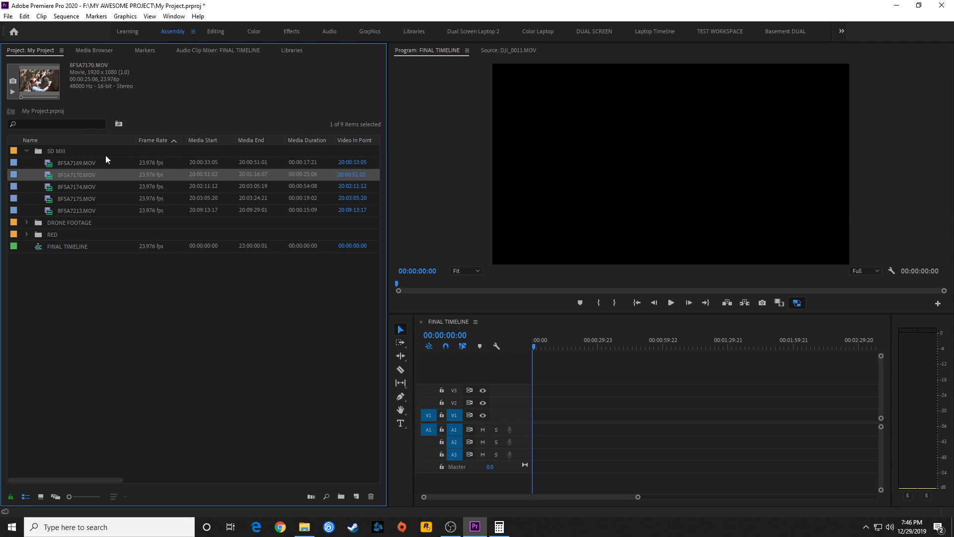
left_click(74, 163)
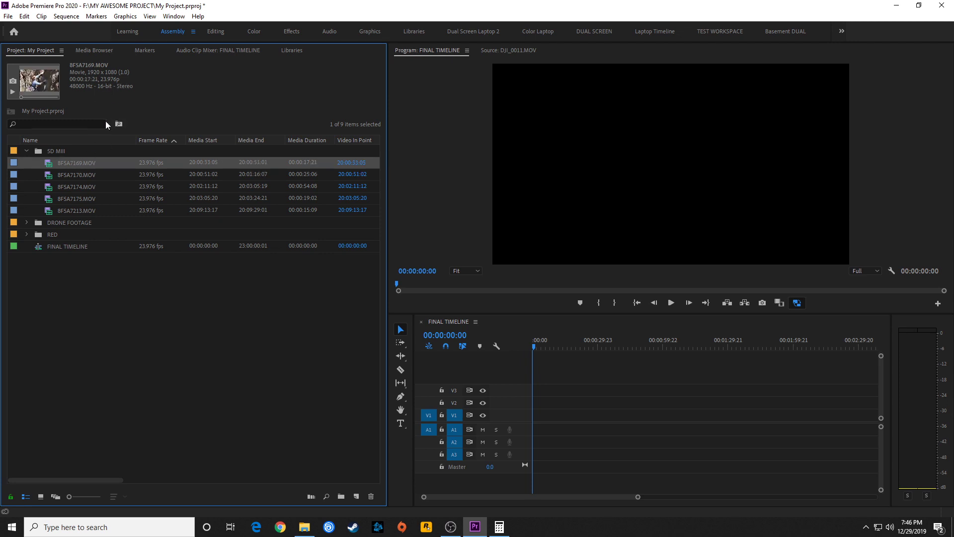
left_click(64, 170)
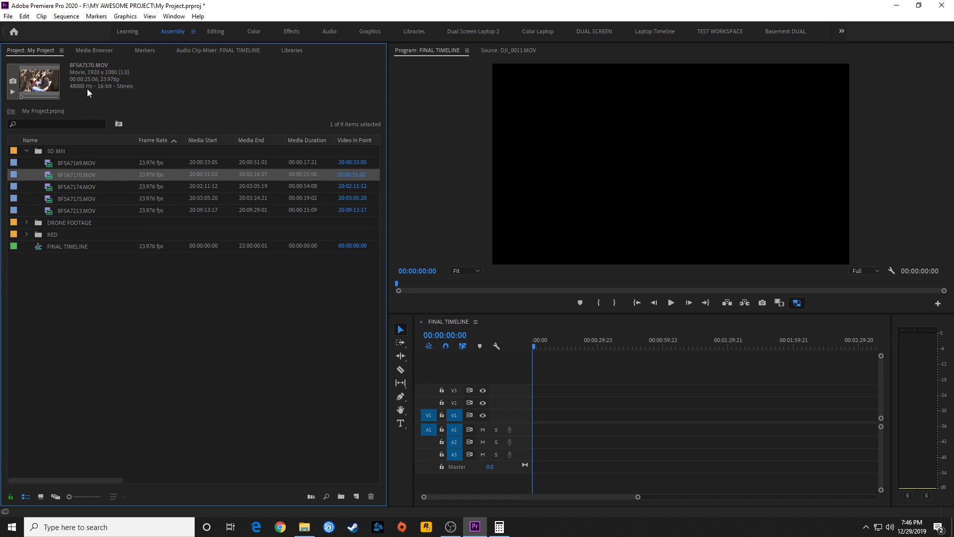
Step: Expand the DRONE FOOTAGE and RED bins and check the properties of the first clip in each
left_click(26, 223)
left_click(58, 234)
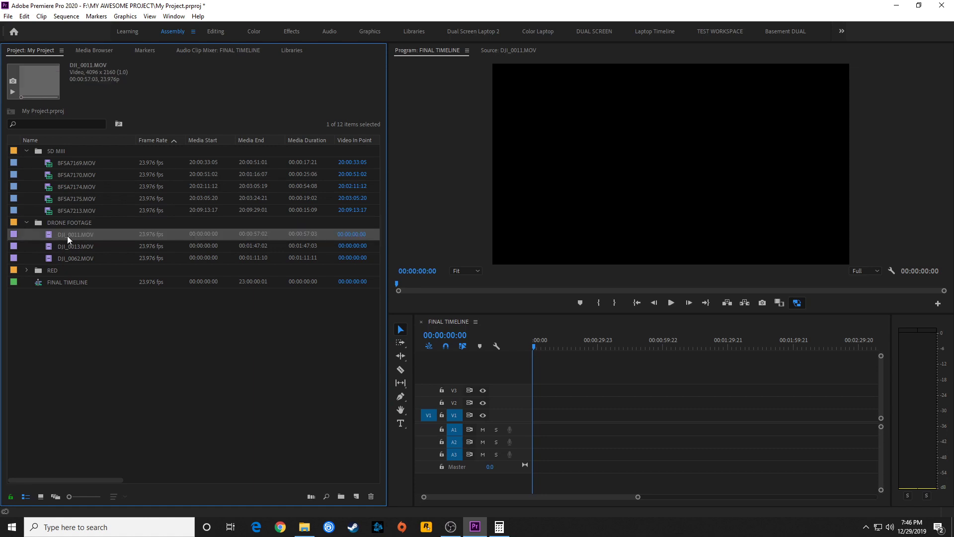
left_click(26, 271)
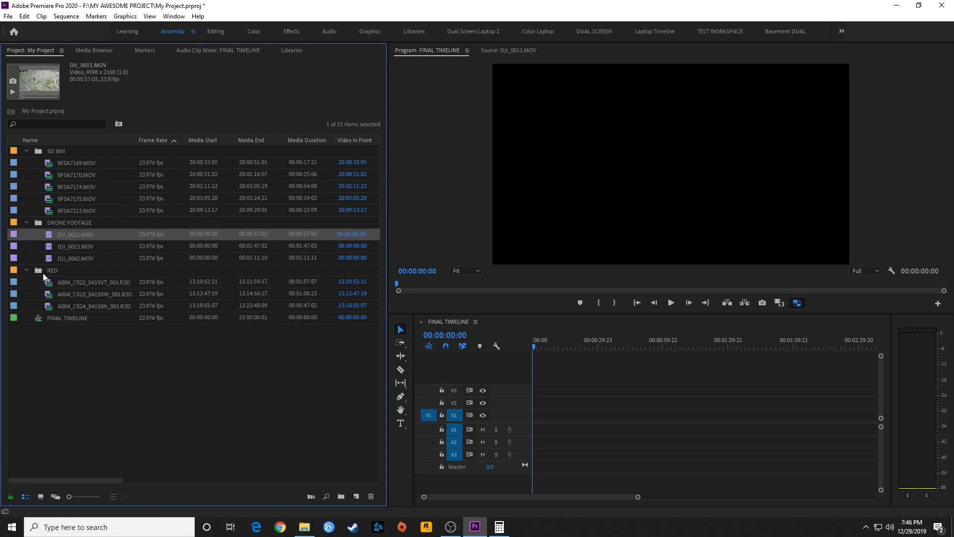
left_click(64, 281)
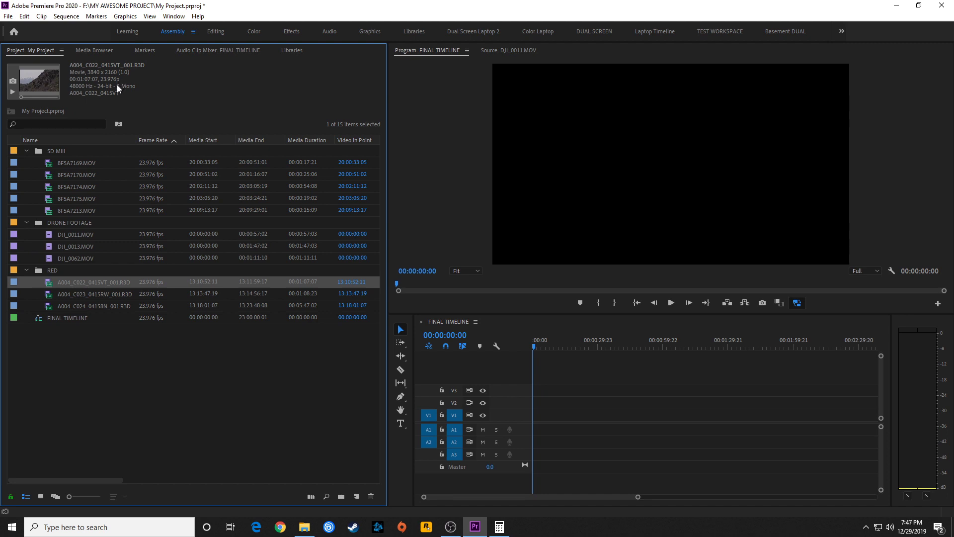
Step: Select all five clips in the 5D MIII bin and open the media export settings for them
left_click(89, 169)
left_click(87, 211, "shift")
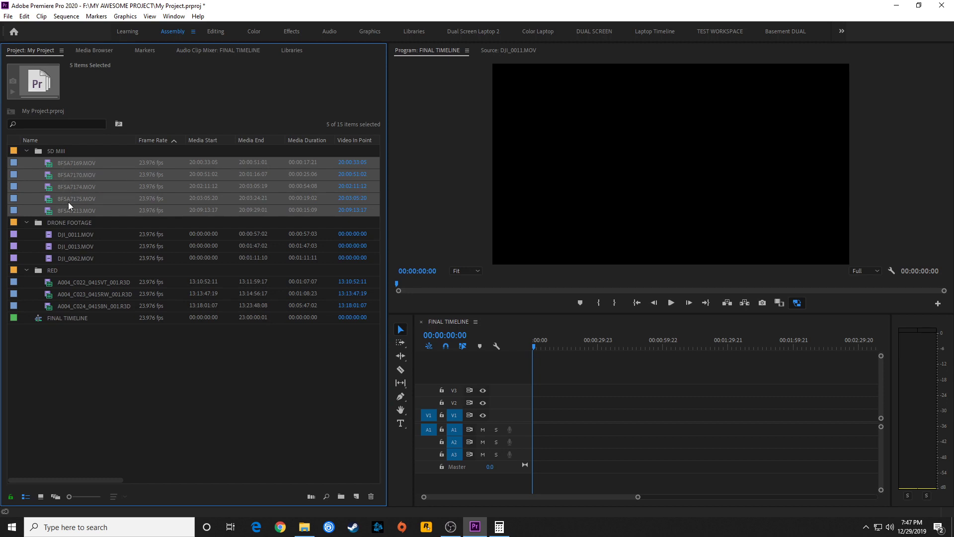
left_click(71, 233)
left_click(75, 257)
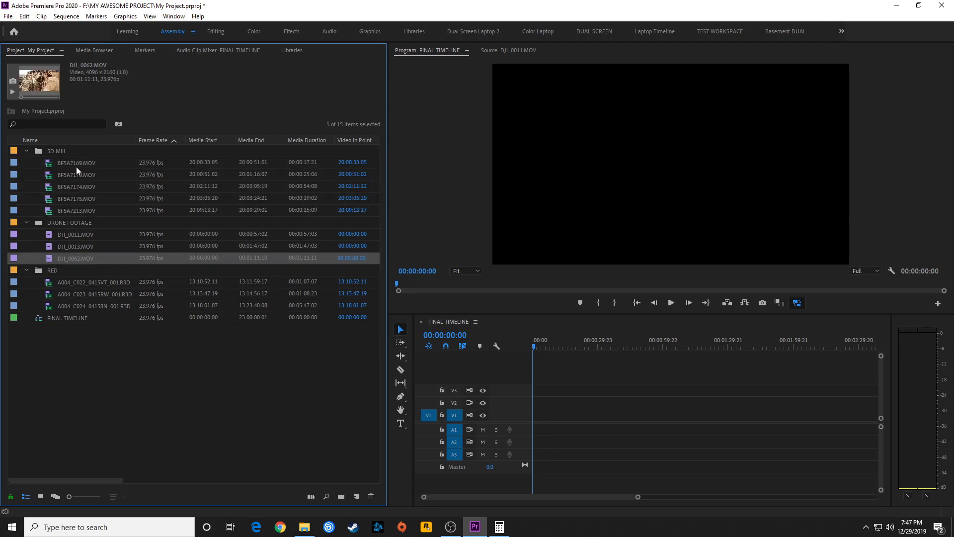
left_click(76, 164)
left_click(76, 210, "shift")
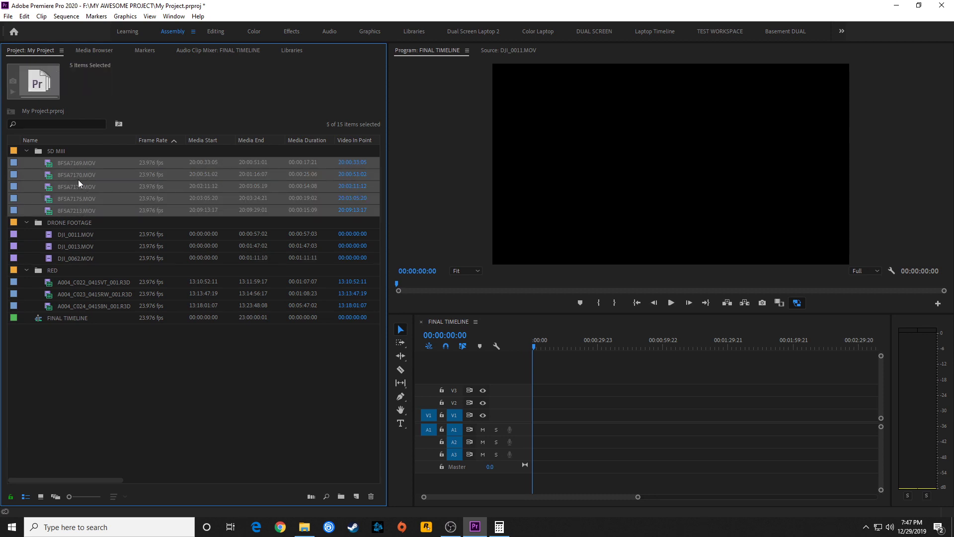
left_click(67, 163)
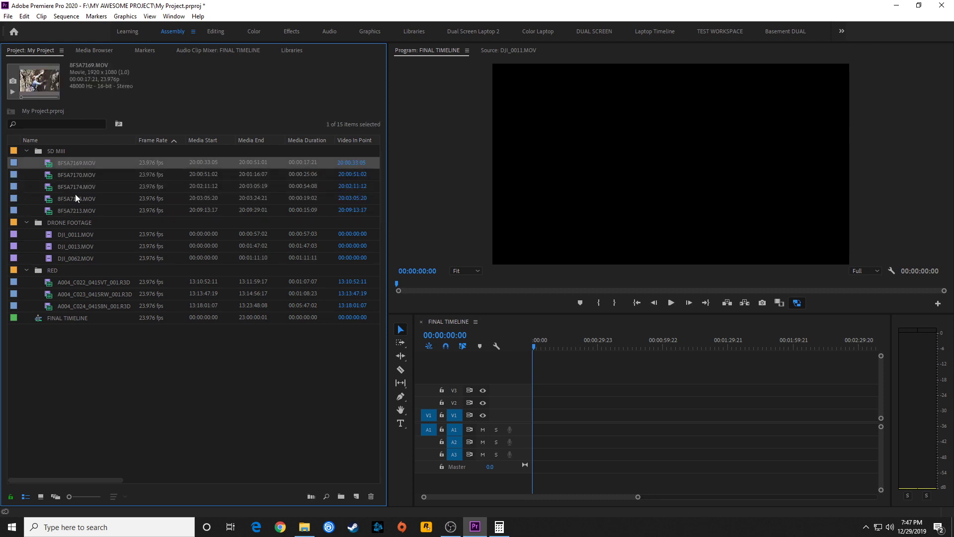
left_click(80, 208, "shift")
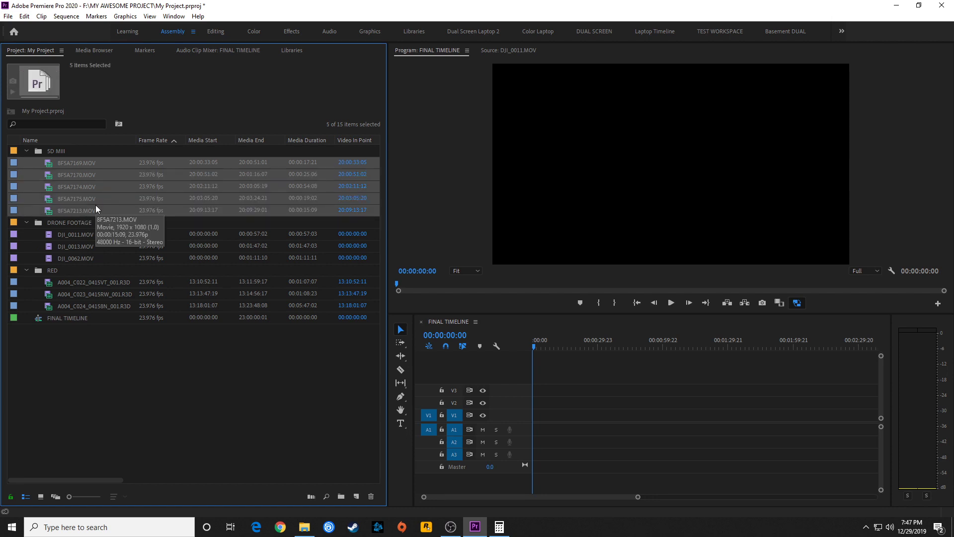
key("ctrl+m")
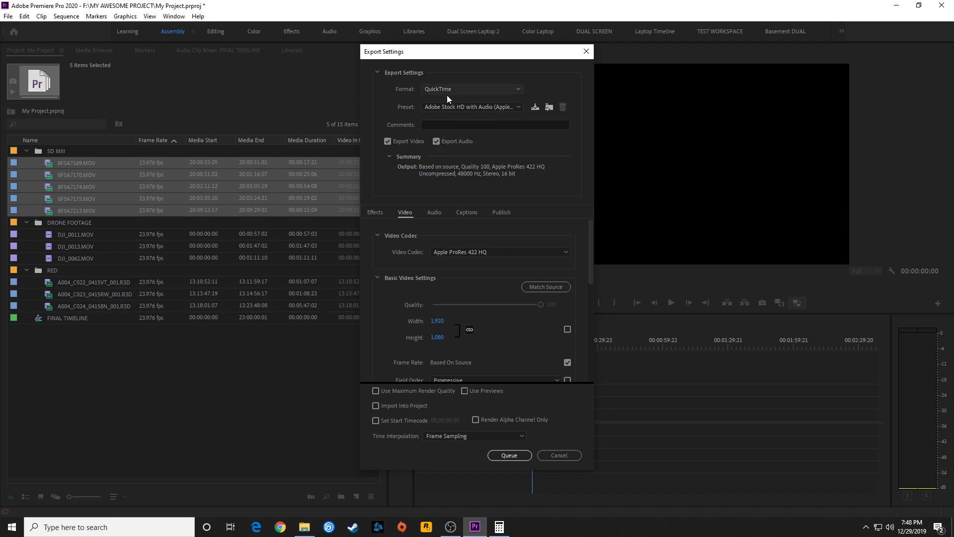
Step: Choose the Apple ProRes 422 Proxy preset and set the output frame size to 960 × 540 instead of matching the source
left_click(445, 107)
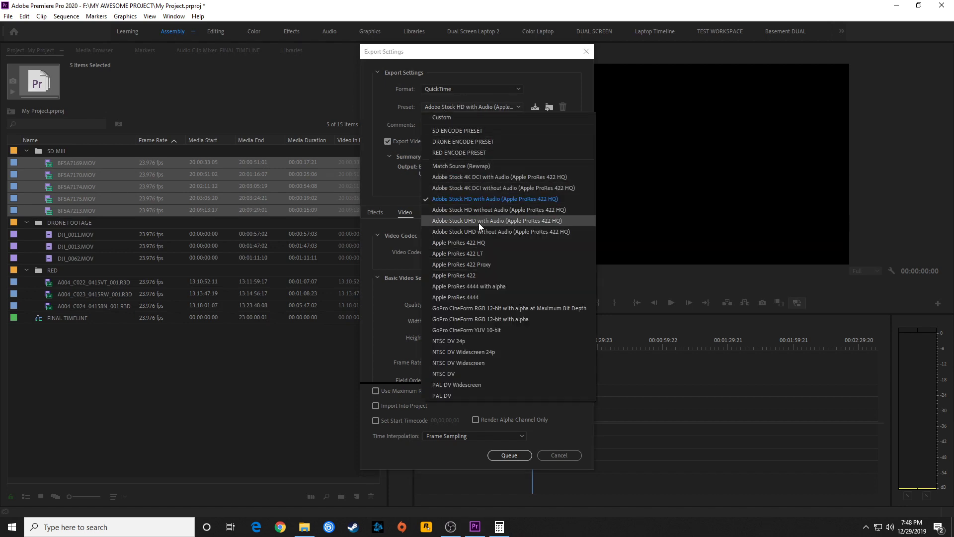
left_click(476, 263)
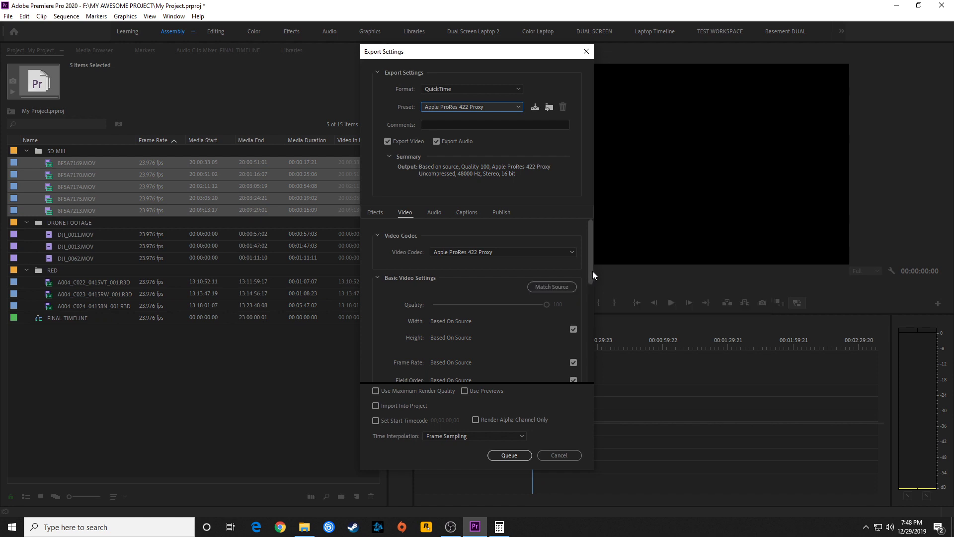
left_click_drag(592, 270, 591, 291)
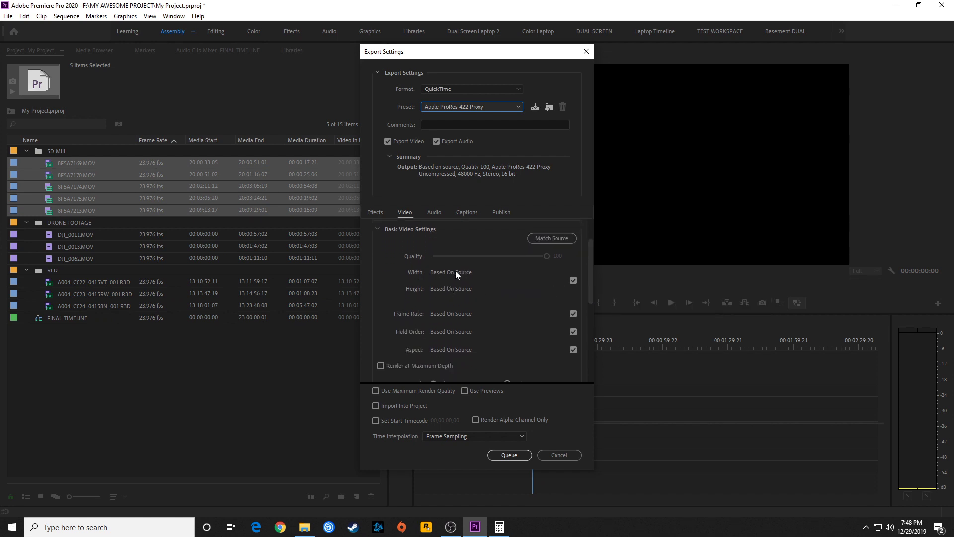
left_click(573, 281)
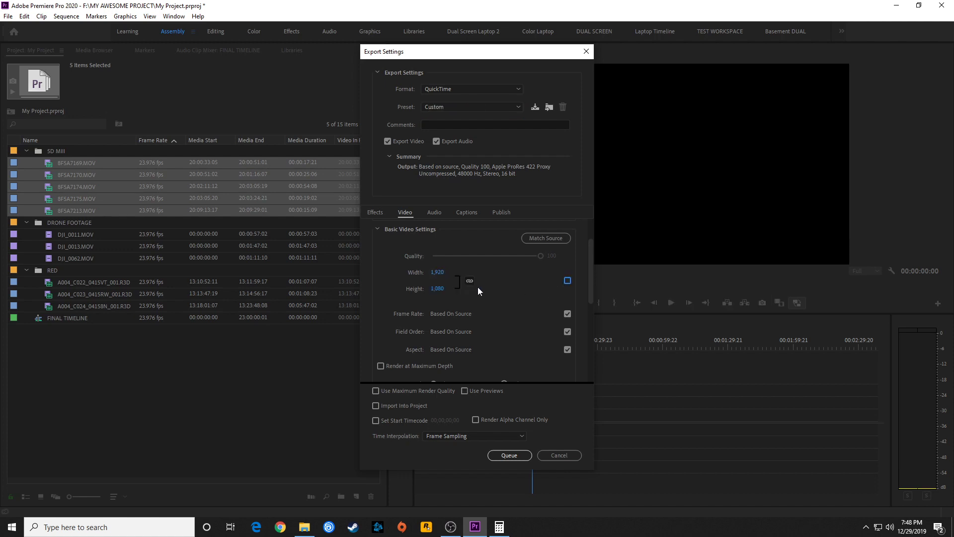
left_click(438, 290)
type("540")
key("Return")
Step: Check the audio export settings and enable a Timecode Overlay effect with its position set to Bottom Right
scroll(586, 287, "down", 1)
left_click(435, 212)
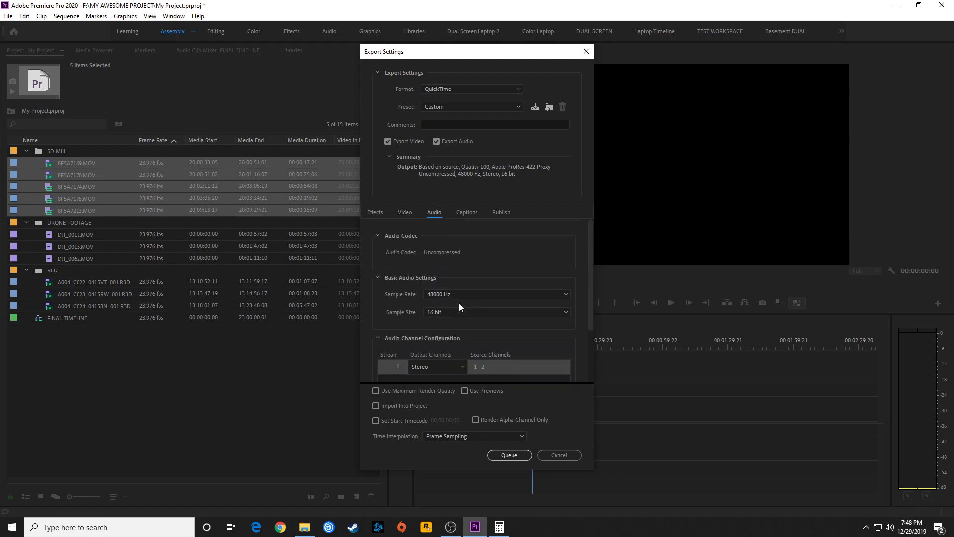
left_click_drag(590, 268, 592, 296)
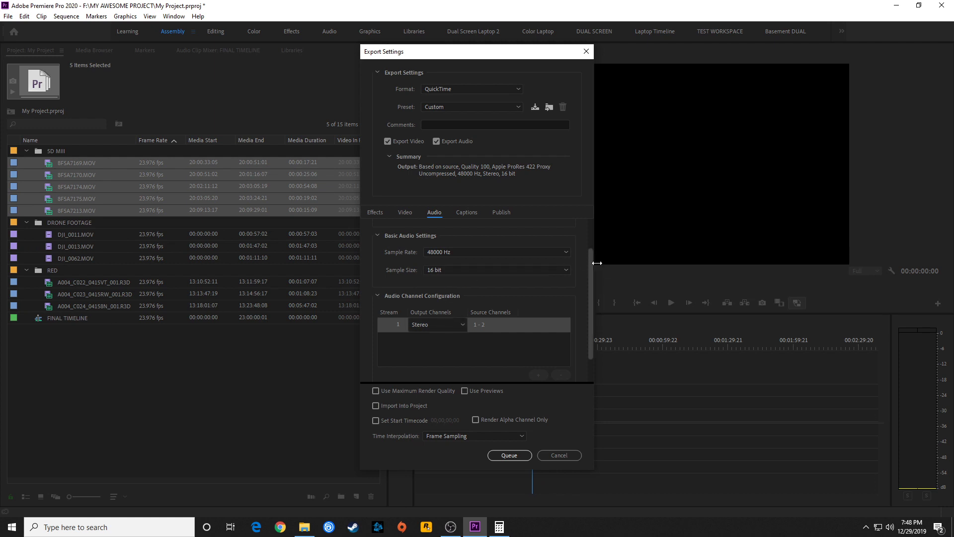
scroll(594, 273, "up", 2)
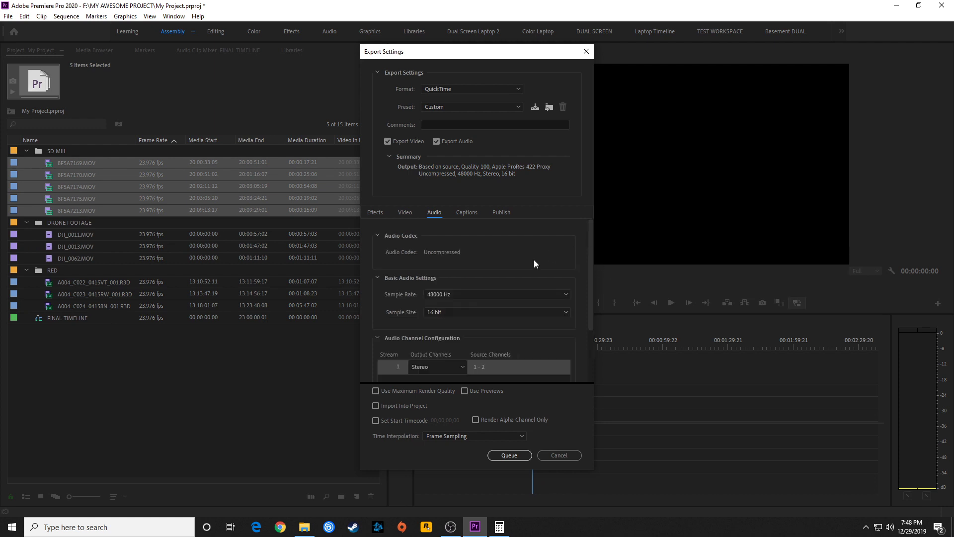
left_click(376, 213)
left_click_drag(593, 233, 588, 298)
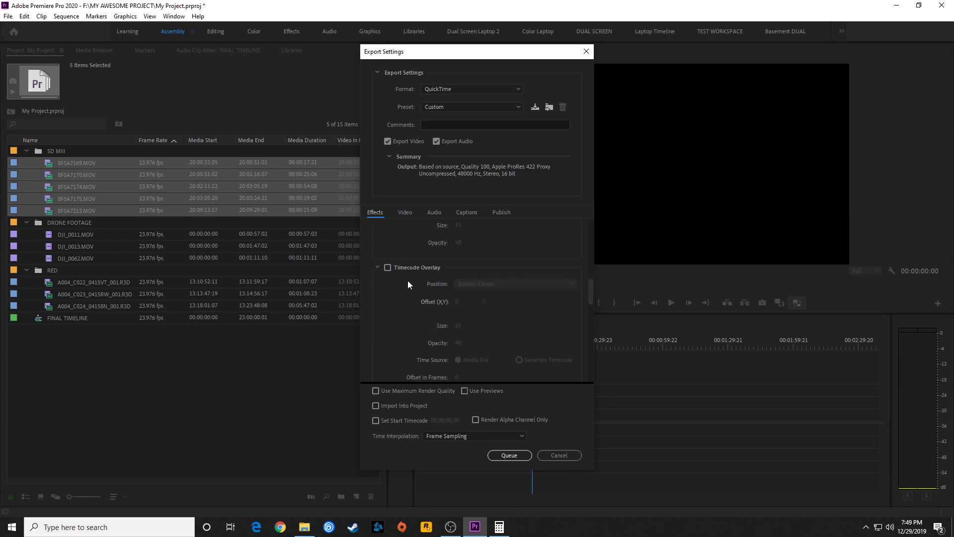
left_click(387, 268)
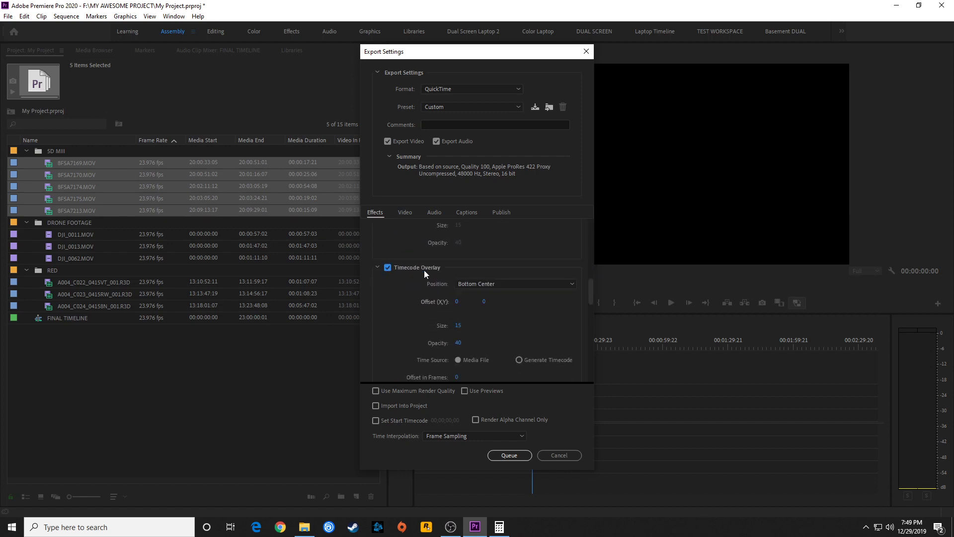
left_click(491, 283)
left_click(499, 380)
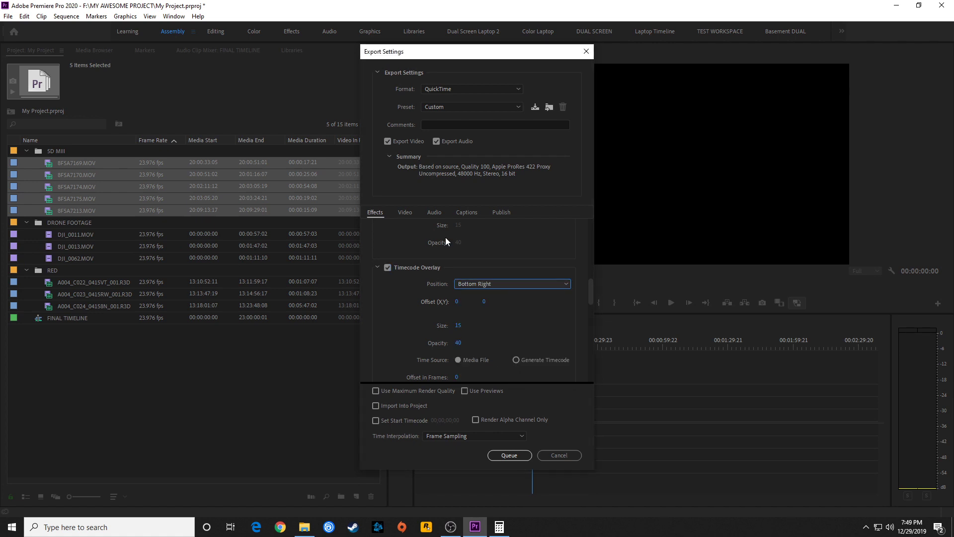
Step: Recheck the video and effects export settings and send the five clips to the Adobe Media Encoder queue
left_click(407, 214)
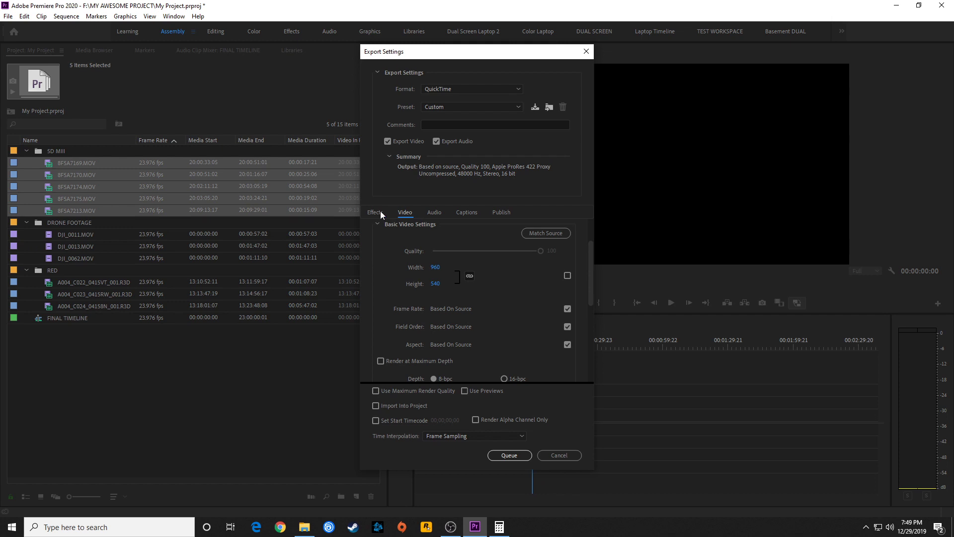
left_click(377, 212)
left_click(407, 213)
left_click(382, 212)
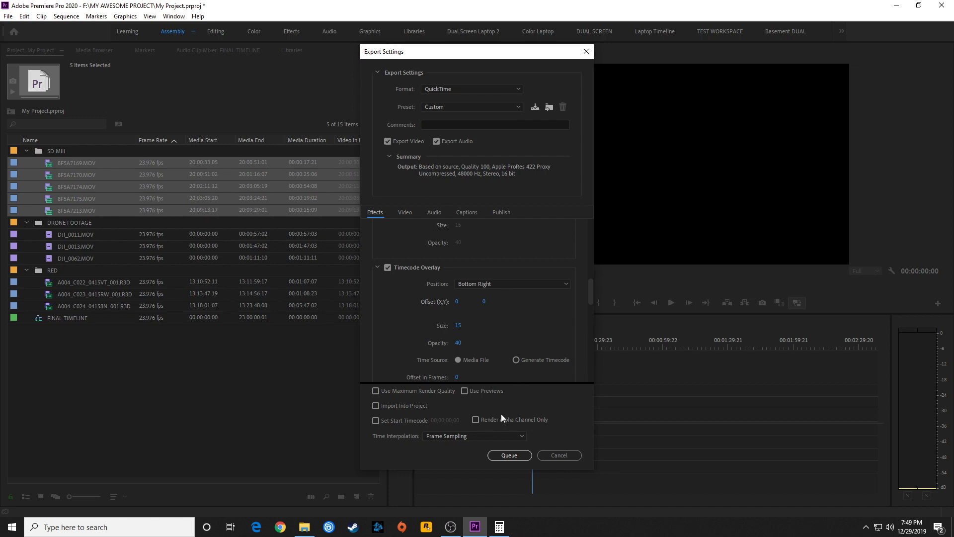
left_click(509, 455)
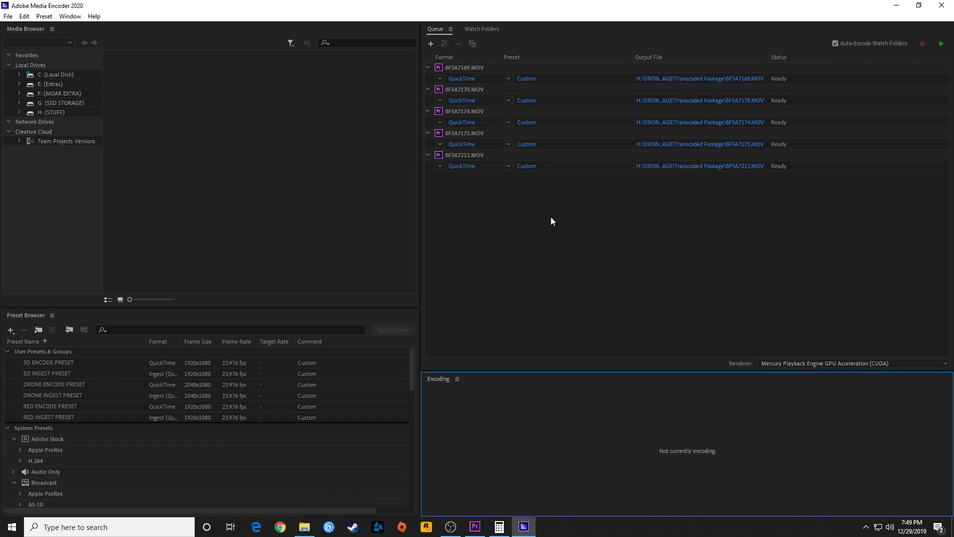
Step: Switch to File Explorer and copy the folder name MY AWESOME PROJECT from the root of the MOAR EXTRA (F:) drive
left_click(307, 530)
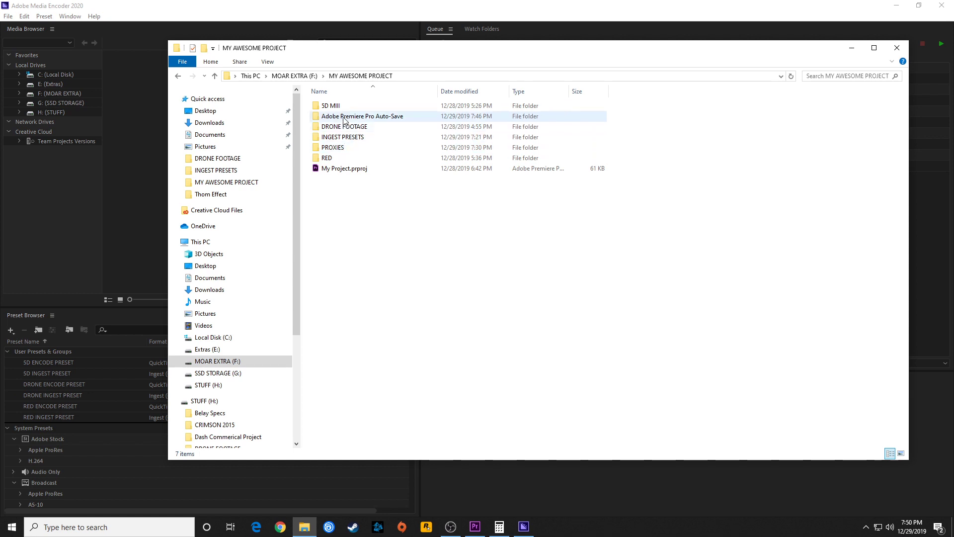
mouse_move(334, 151)
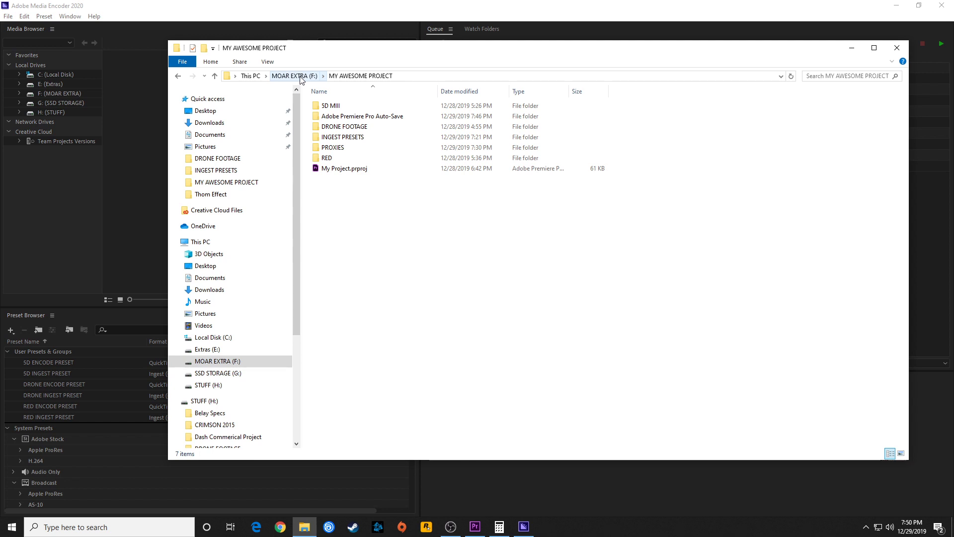
left_click(295, 76)
left_click(324, 213)
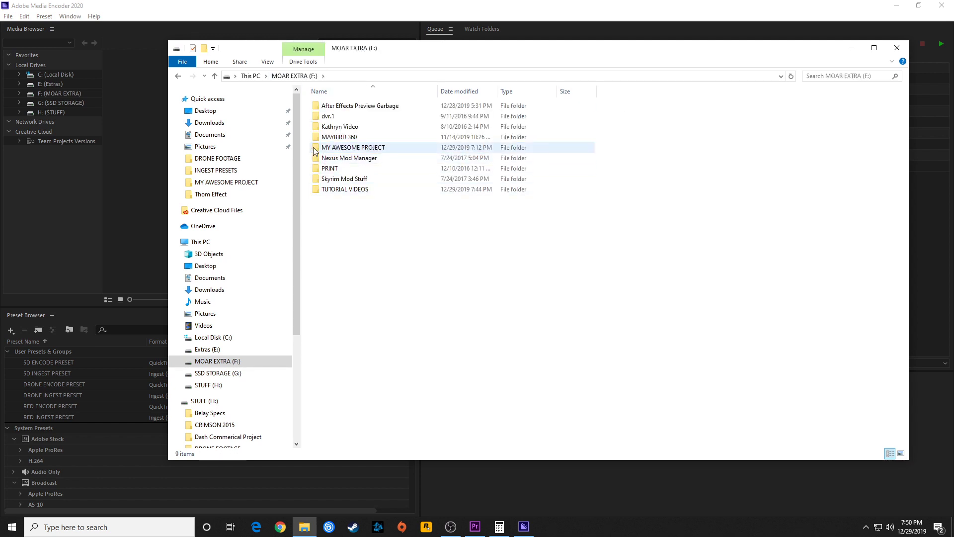
right_click(325, 206)
left_click(361, 148)
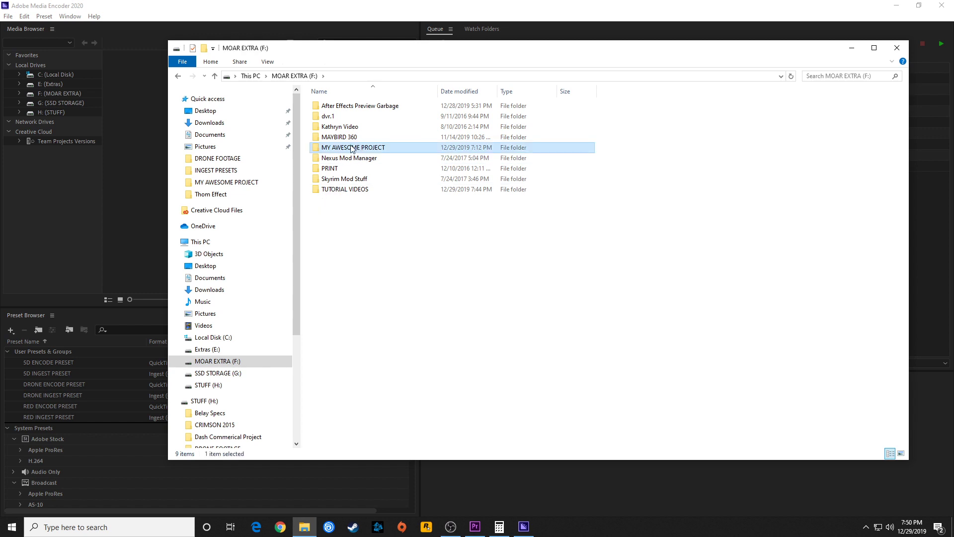
left_click(368, 149)
key("ctrl+c")
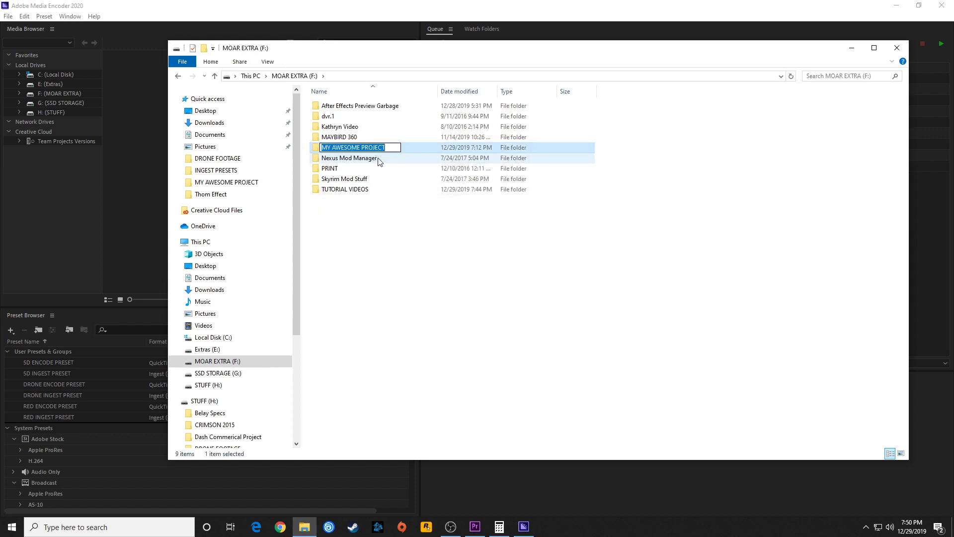
Step: Create a folder named MY AWESOME PROJECT PROXIES in the root of the MOAR EXTRA (F:) drive and open it
left_click(371, 208)
right_click(338, 227)
mouse_move(390, 347)
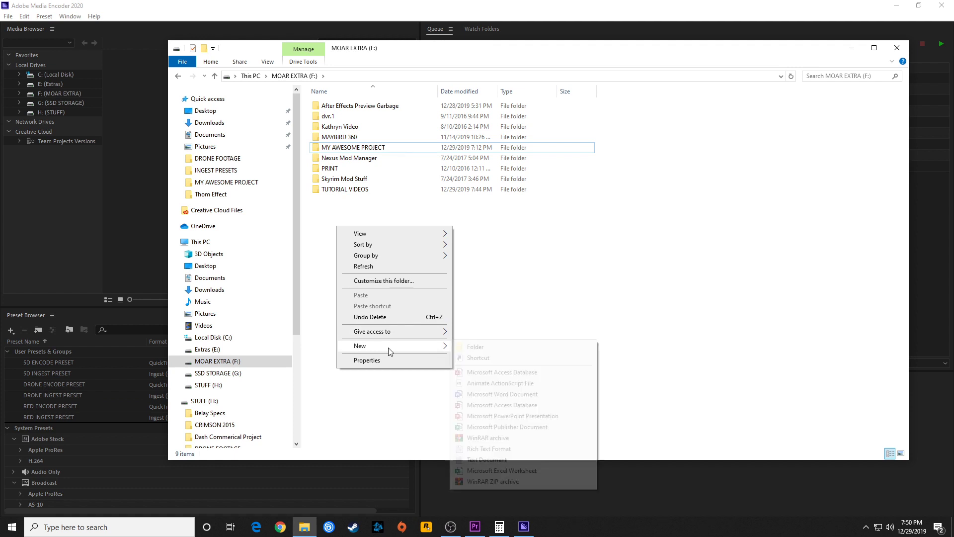
left_click(464, 347)
key("ctrl+v")
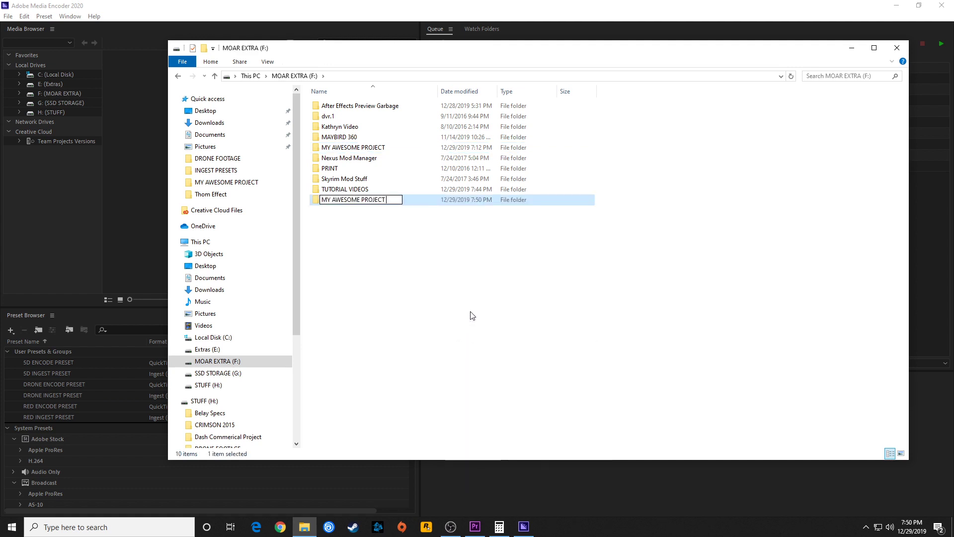
type("PROXI")
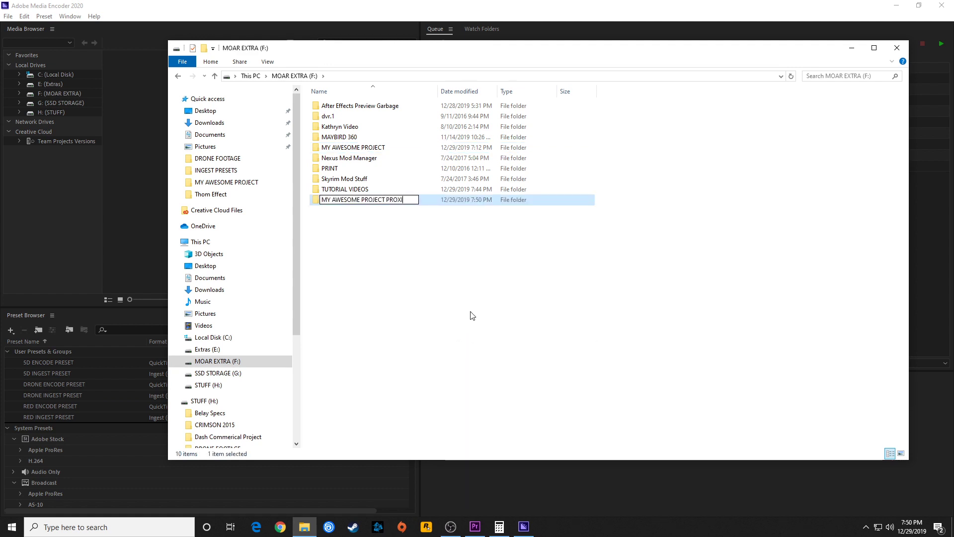
type("ES")
key("Return")
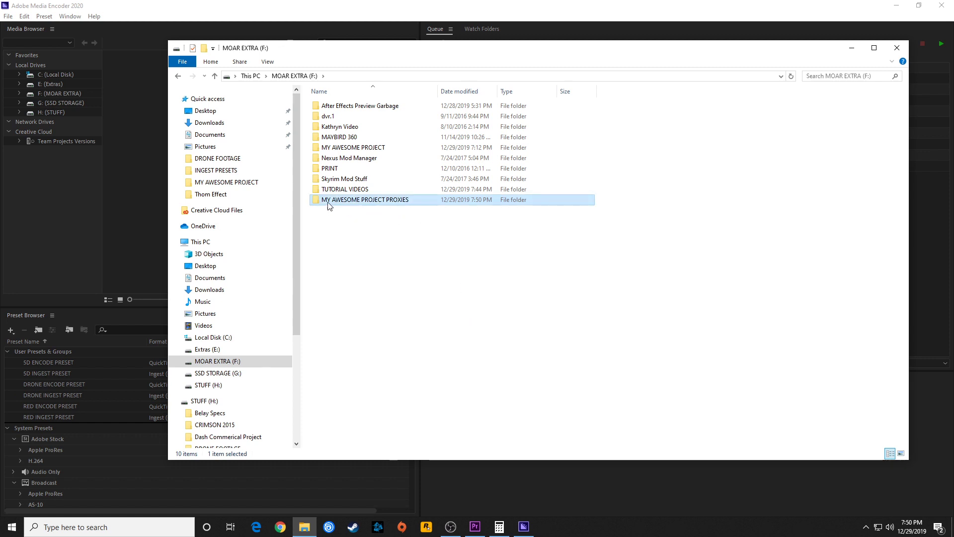
key("Return")
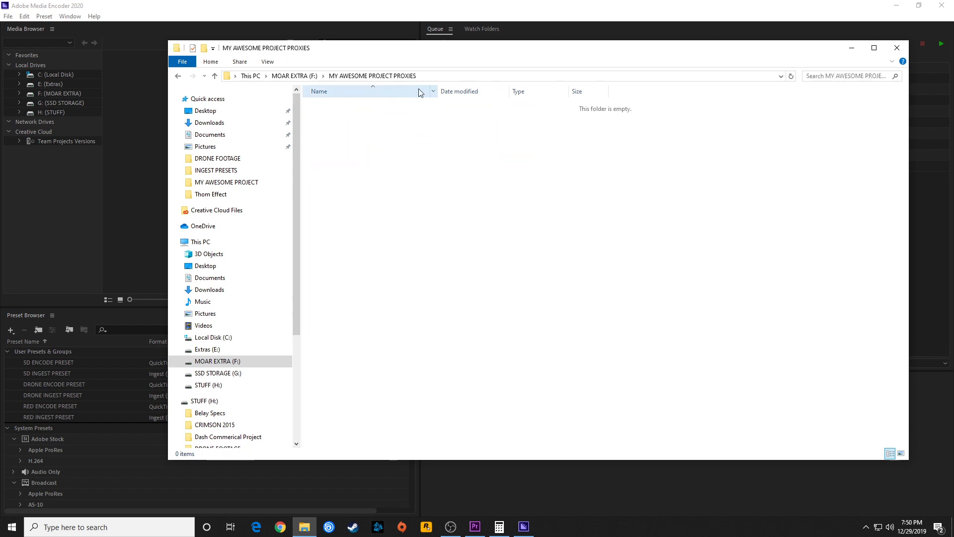
left_click(417, 76)
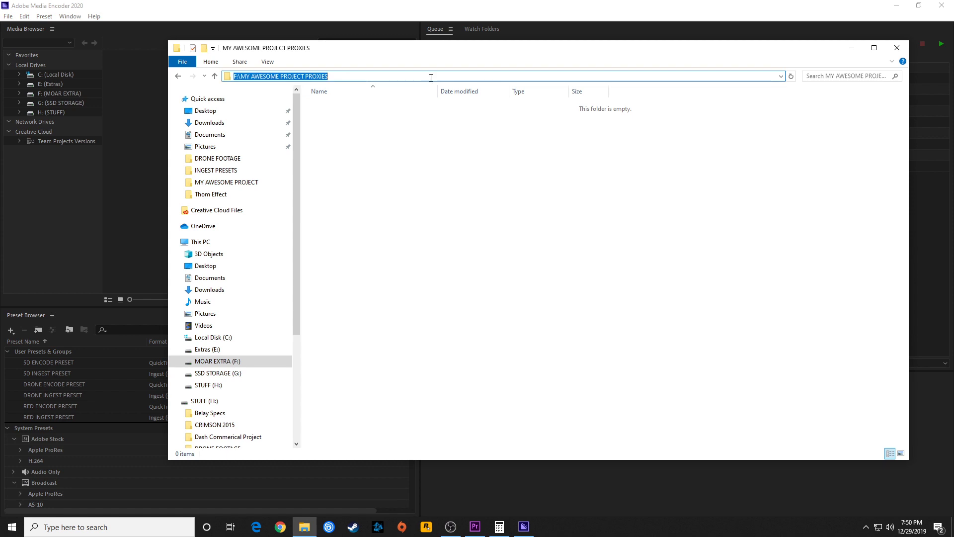
Step: Switch to Adobe Media Encoder, select all five queued clips and open the output folder choice for them
left_click(105, 214)
left_click(495, 217)
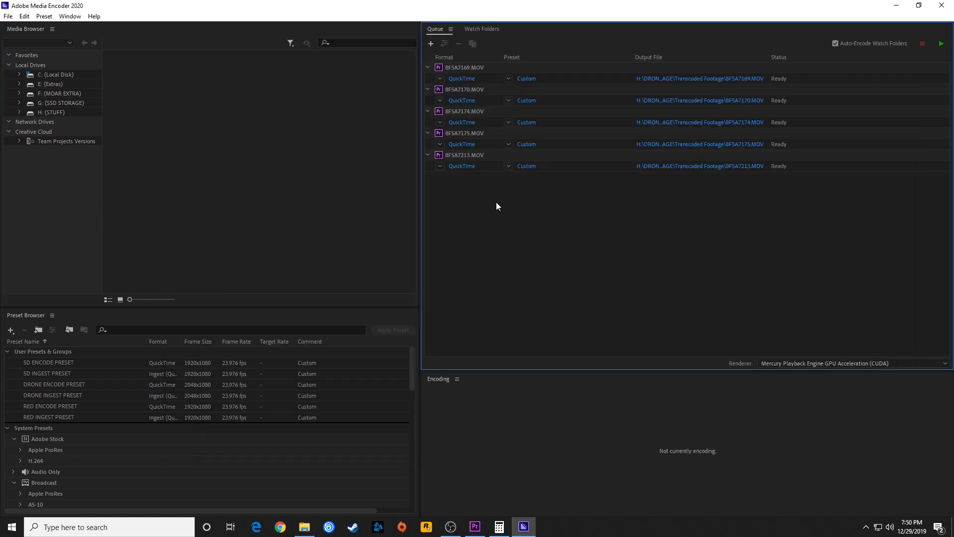
key("ctrl+a")
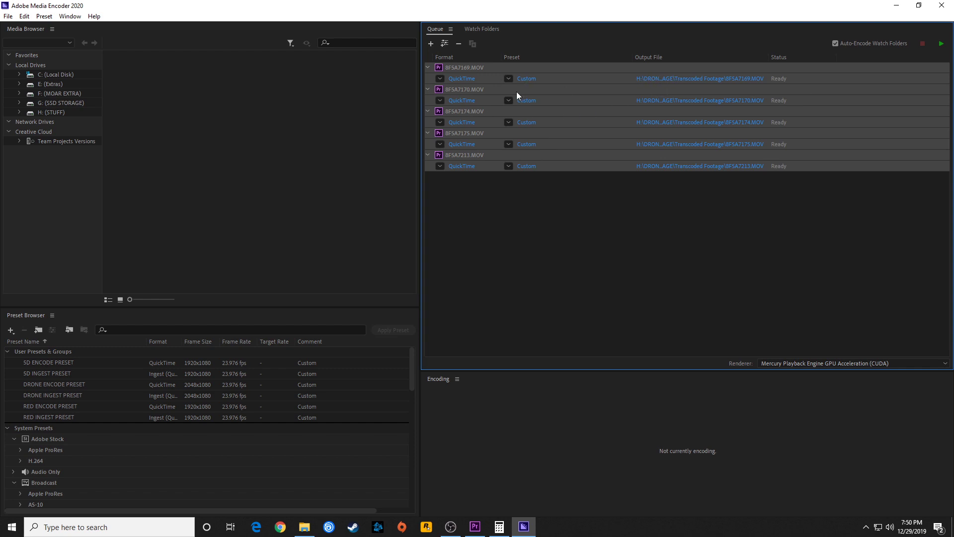
left_click(666, 80)
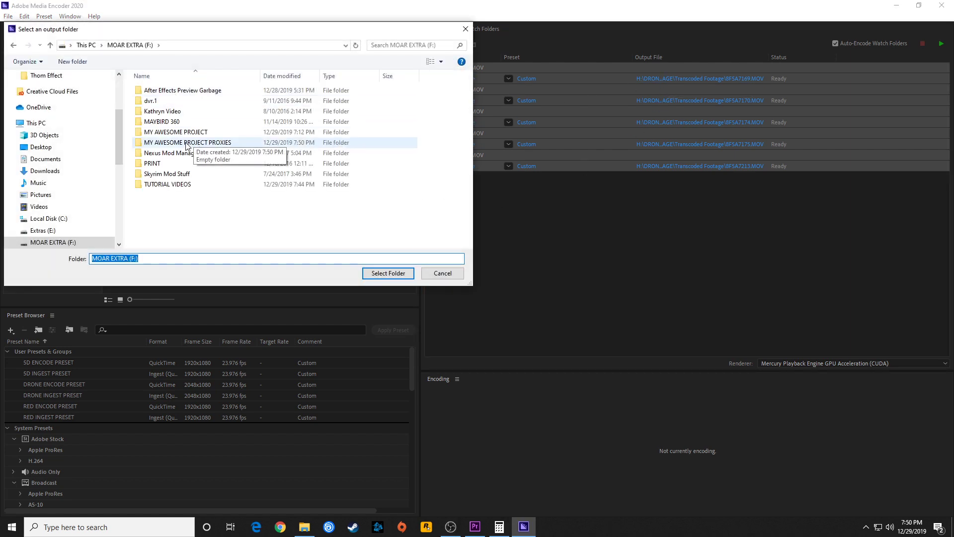
double_click(186, 143)
right_click(169, 117)
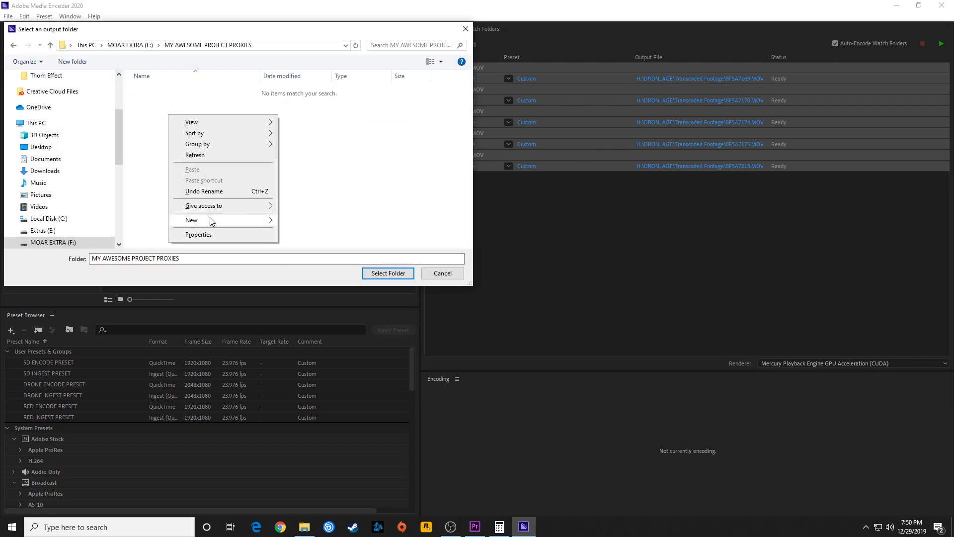
mouse_move(268, 220)
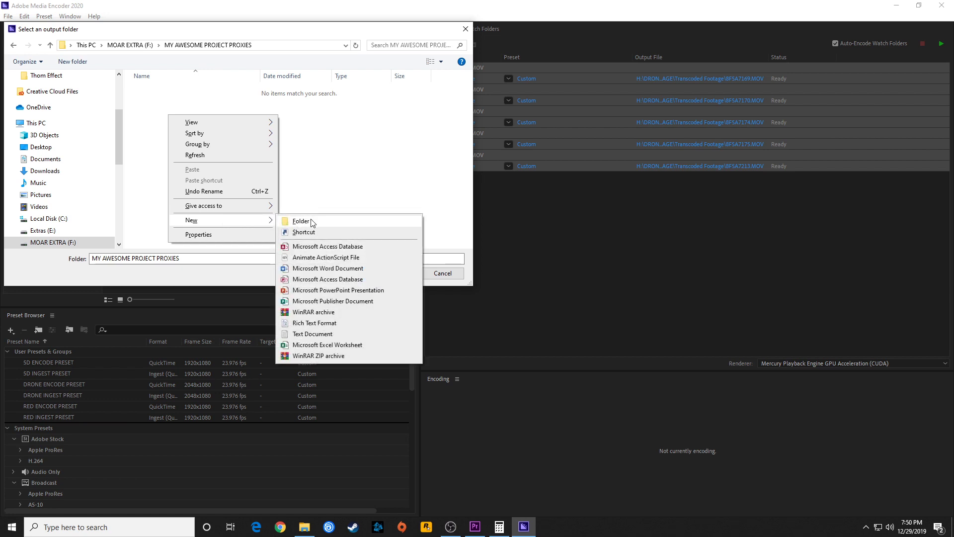
left_click(214, 82)
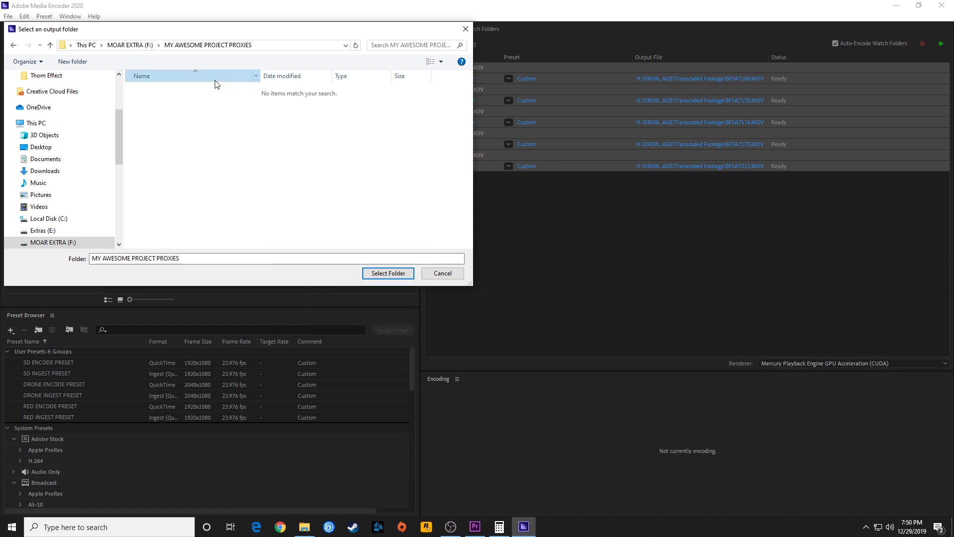
Step: Copy the name of the 5D MIII folder inside MY AWESOME PROJECT and return to the drive root
left_click(130, 45)
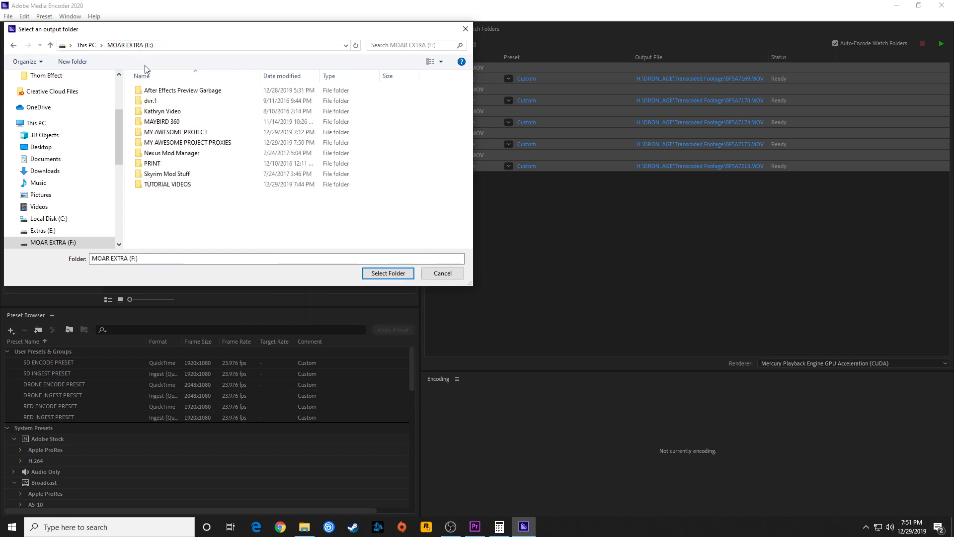
double_click(177, 132)
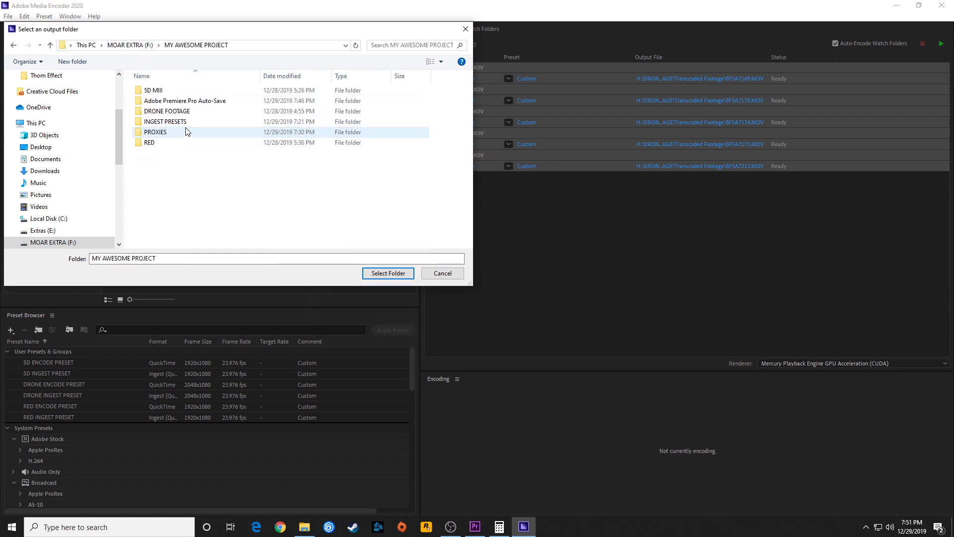
left_click(162, 93)
left_click(172, 94)
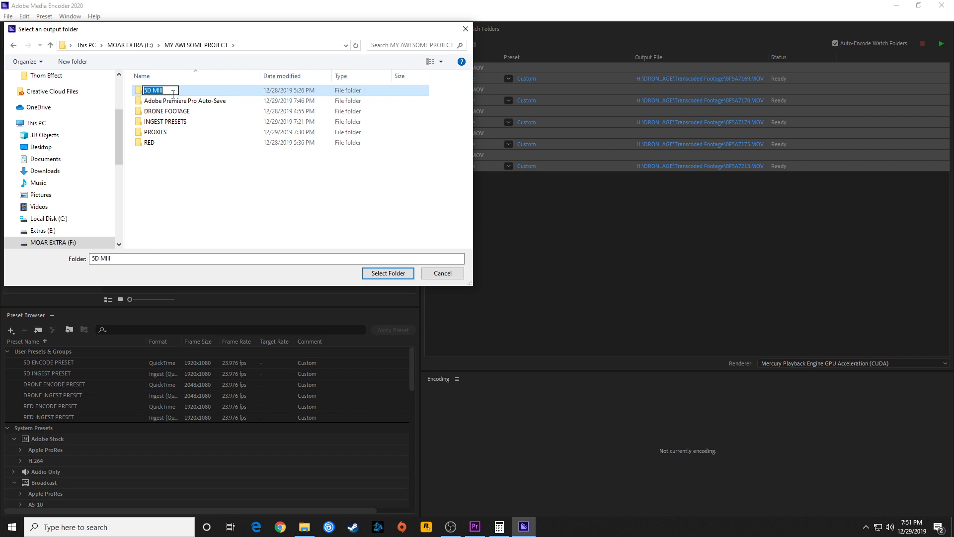
key("alt+Up")
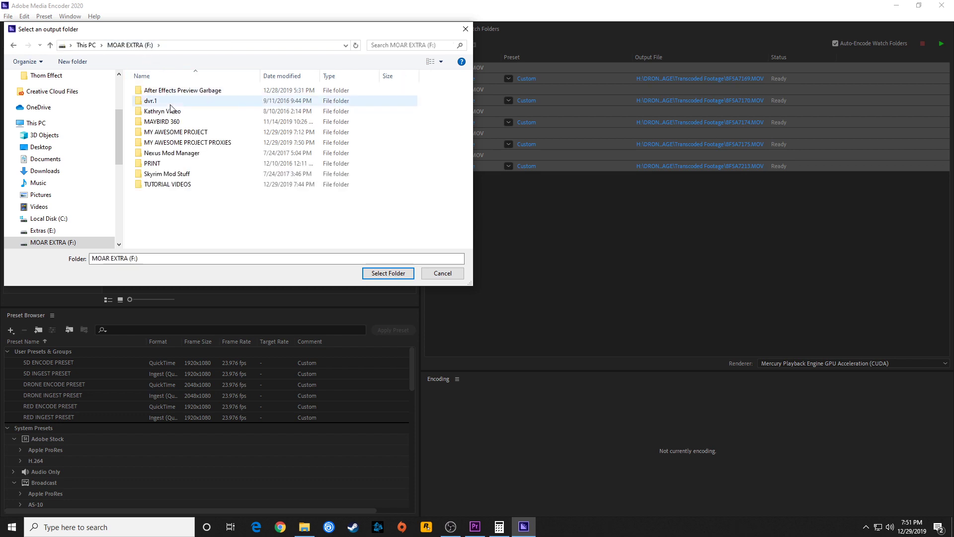
Step: Create a subfolder named 5D MIII inside MY AWESOME PROJECT PROXIES
double_click(175, 144)
right_click(159, 120)
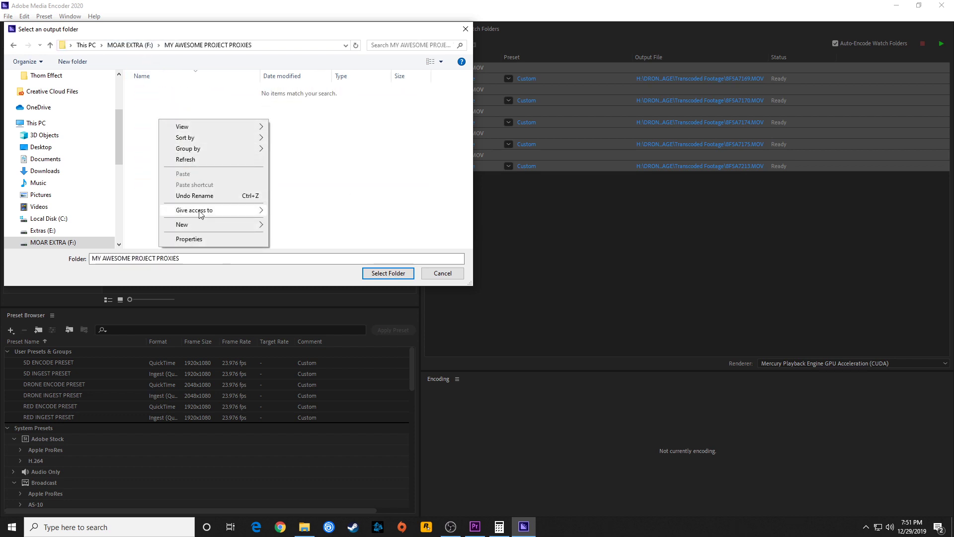
mouse_move(239, 226)
left_click(289, 225)
type("5D MIII")
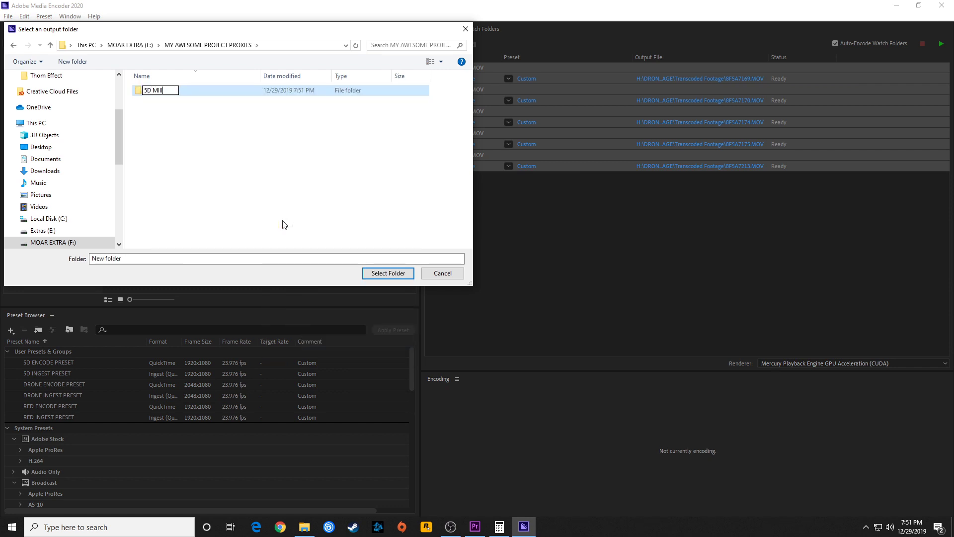
key("Return")
left_click(285, 219)
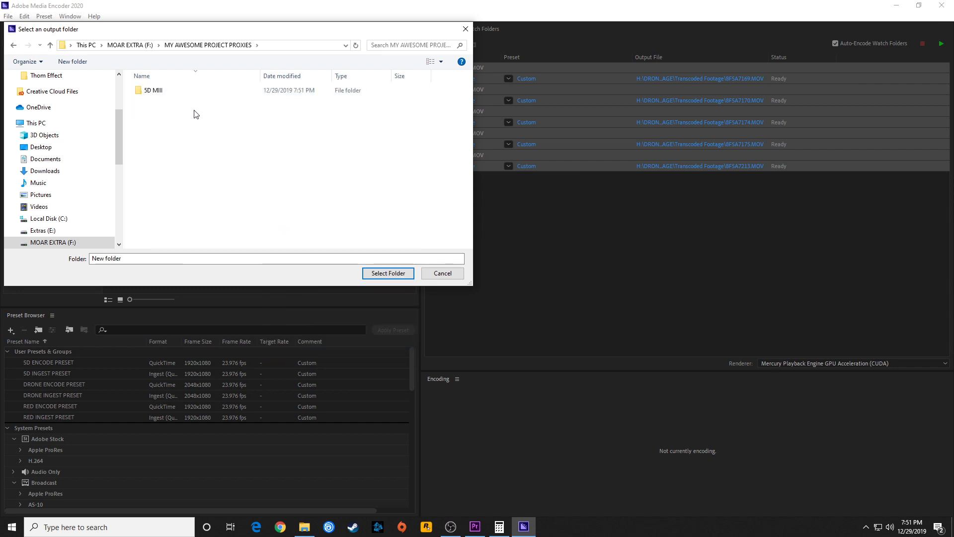
Step: Set the new 5D MIII folder as the output location for all five clips and start encoding the queue
double_click(154, 98)
key("Return")
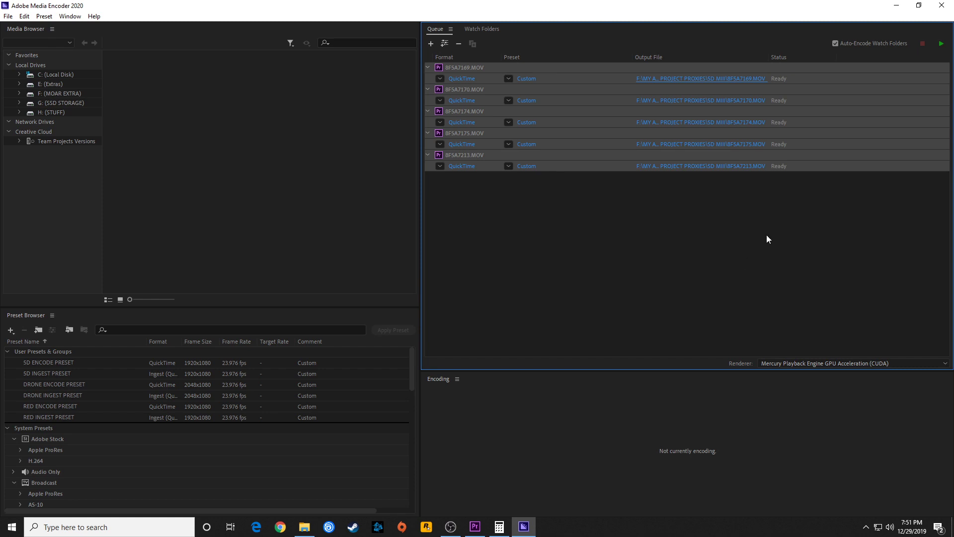
left_click(942, 43)
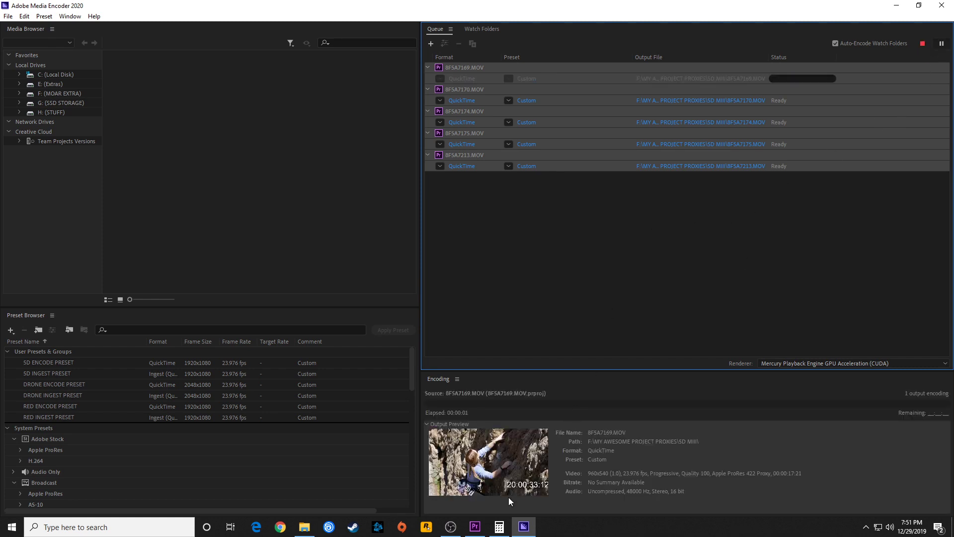
Step: Switch to Premiere Pro, check the frame size of DJI_0011.MOV and calculate 4096 ÷ 2 in Calculator
left_click(475, 526)
left_click_drag(73, 235, 71, 242)
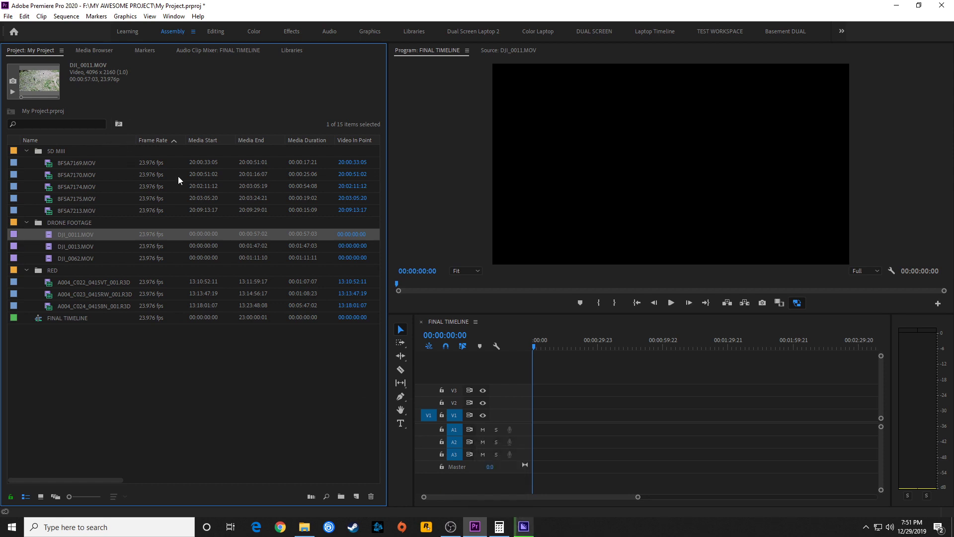
left_click(499, 526)
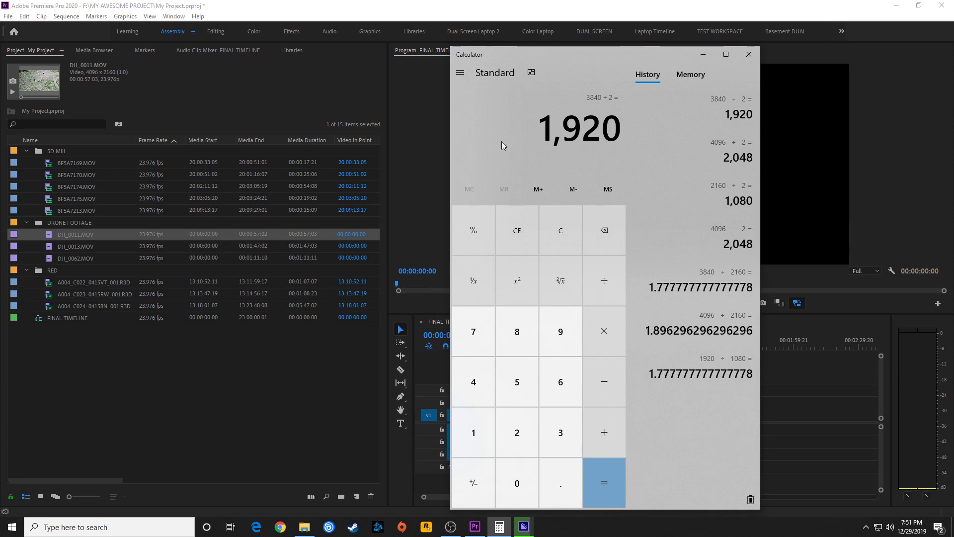
type("4096/2")
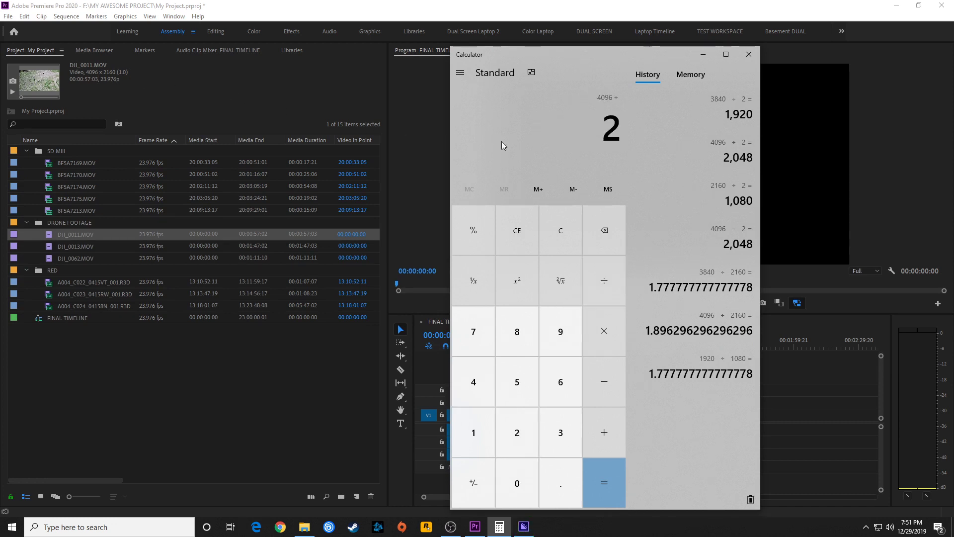
key("Return")
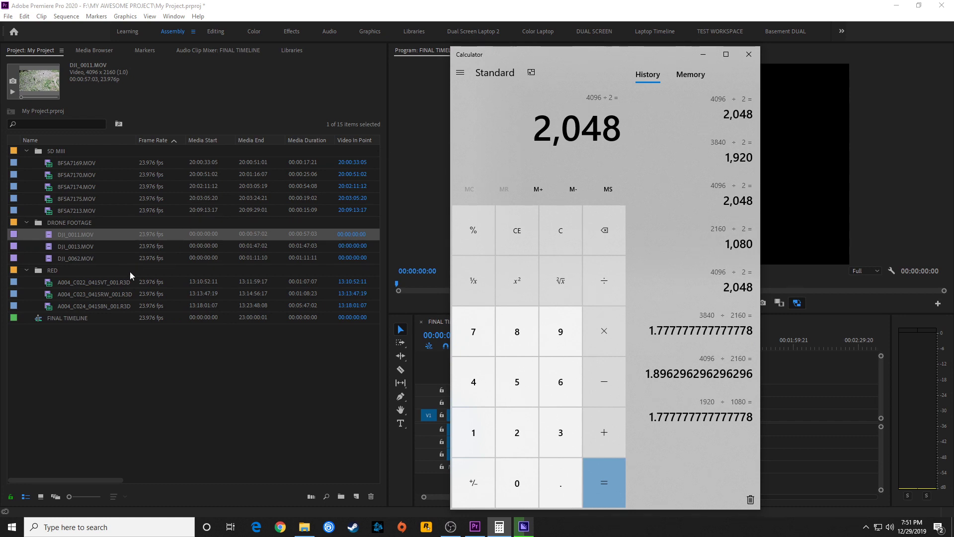
left_click(138, 354)
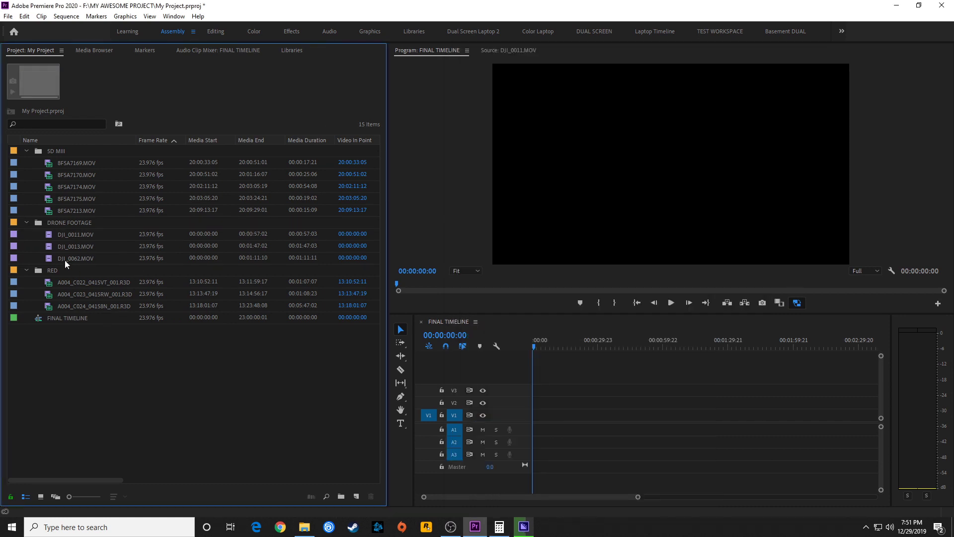
Step: Select the three DRONE FOOTAGE clips and compare their properties with those of 8F5A7170.MOV
left_click(57, 235)
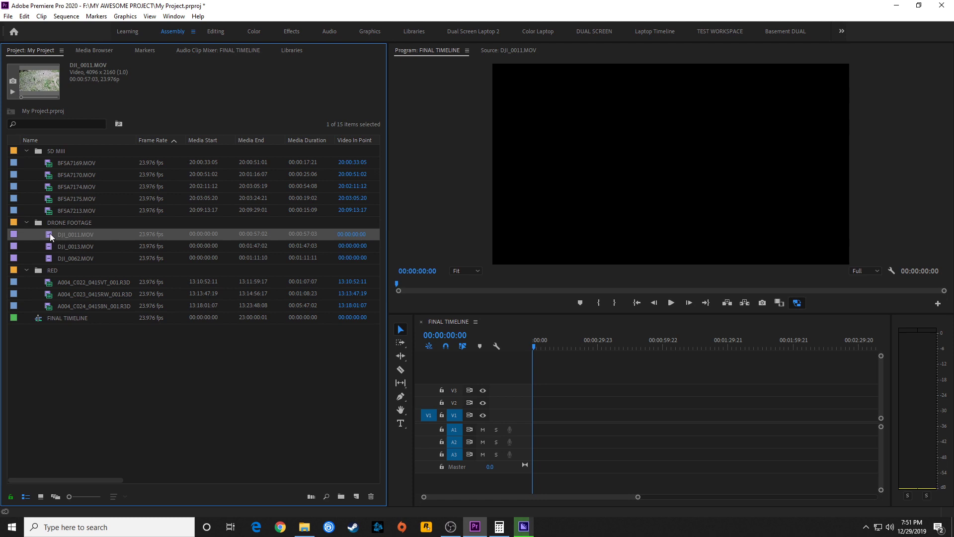
left_click(68, 257, "shift")
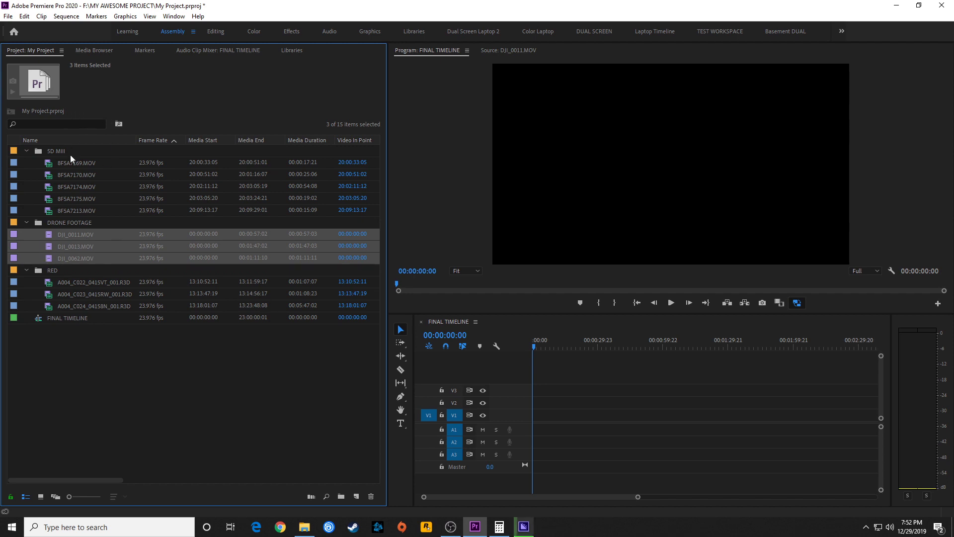
left_click(70, 174)
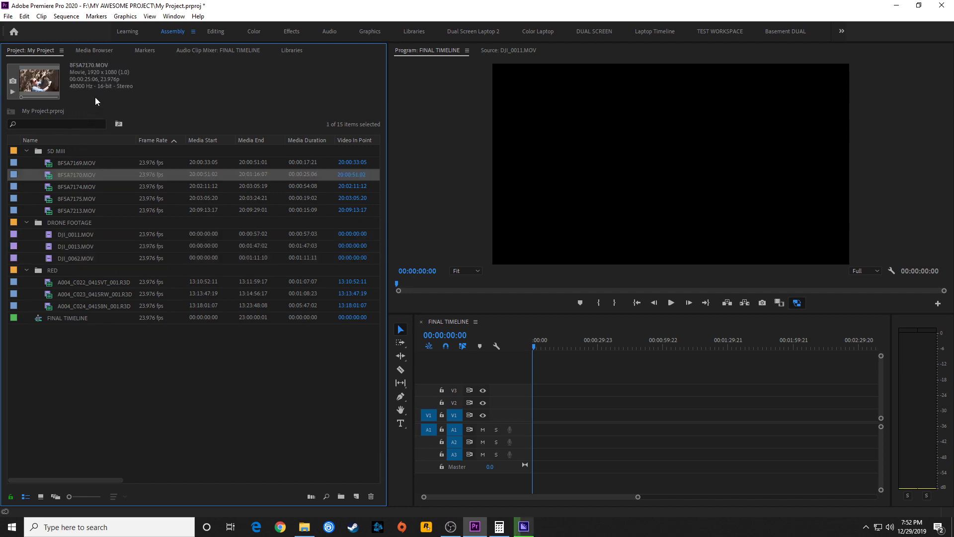
Step: Open the export settings for the three DRONE FOOTAGE clips and choose the Apple ProRes 422 Proxy preset
left_click(58, 233)
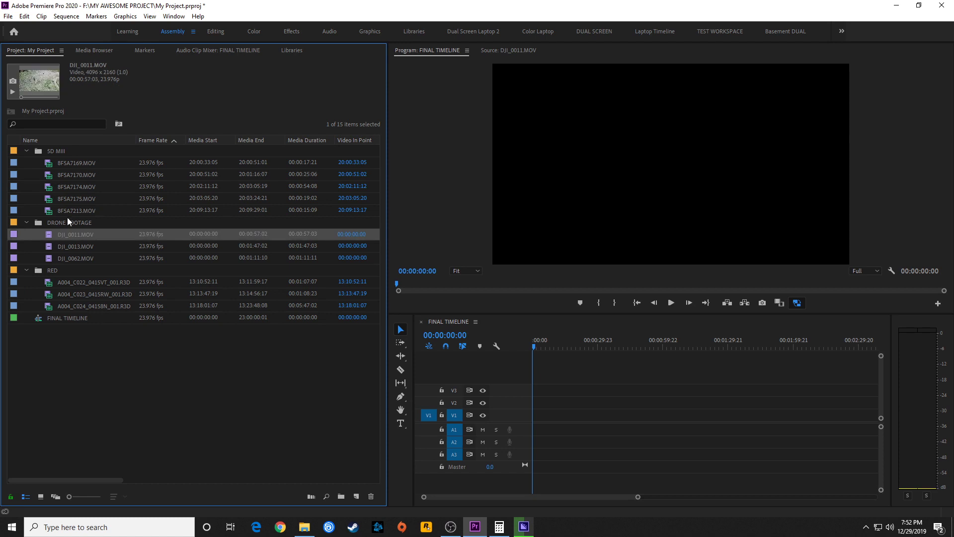
left_click(60, 258, "shift")
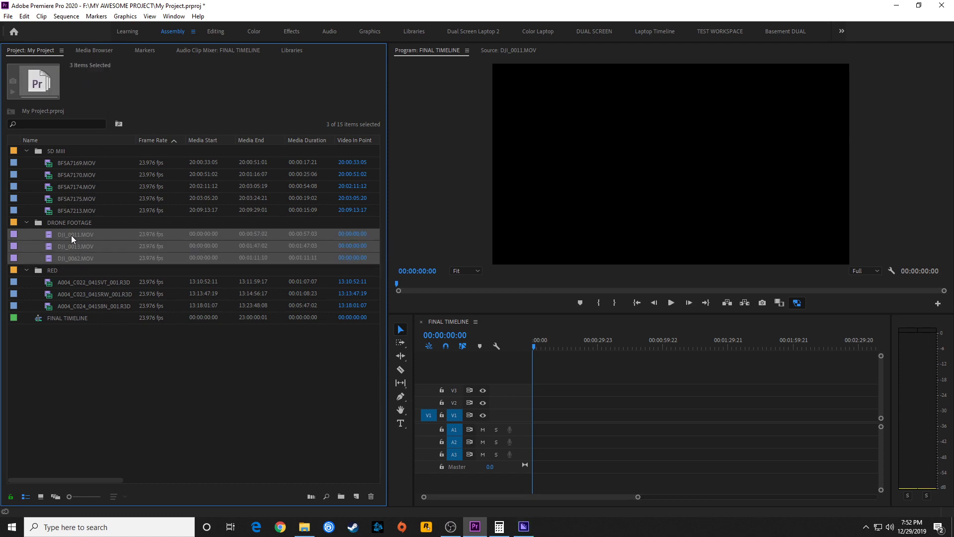
key("ctrl+m")
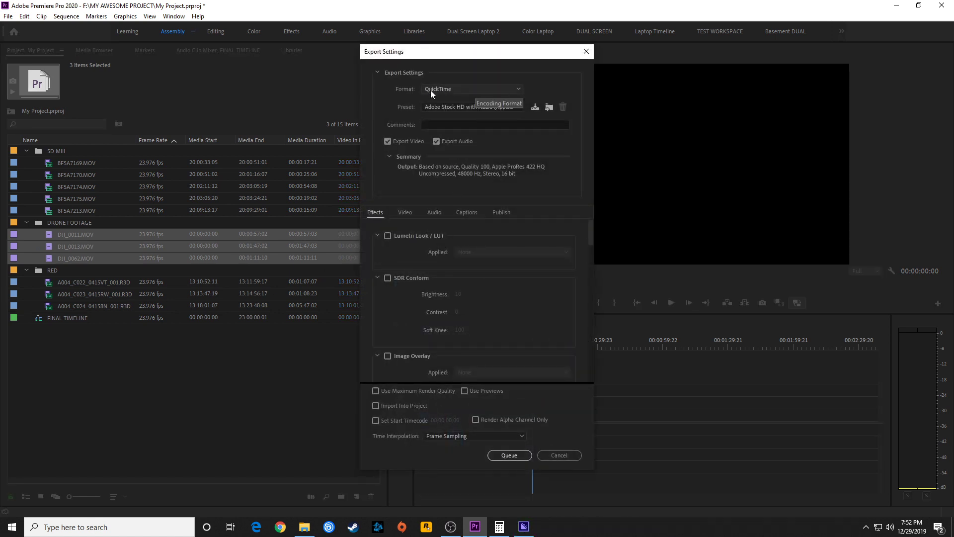
left_click(440, 108)
left_click(483, 261)
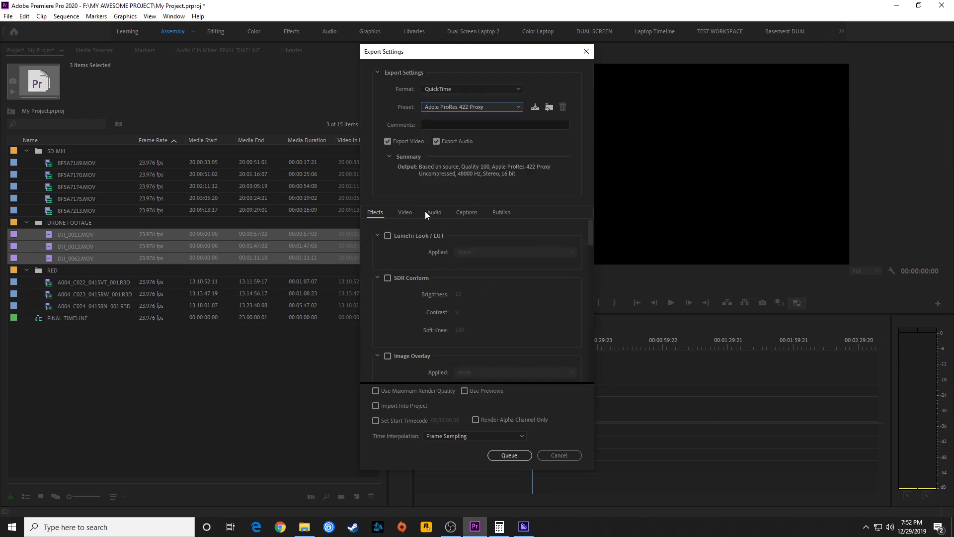
Step: Set the drone clips' export frame size to 2048 × 1080 with unlinked proportions and exclude audio from the export
left_click(405, 212)
scroll(589, 274, "down", 2)
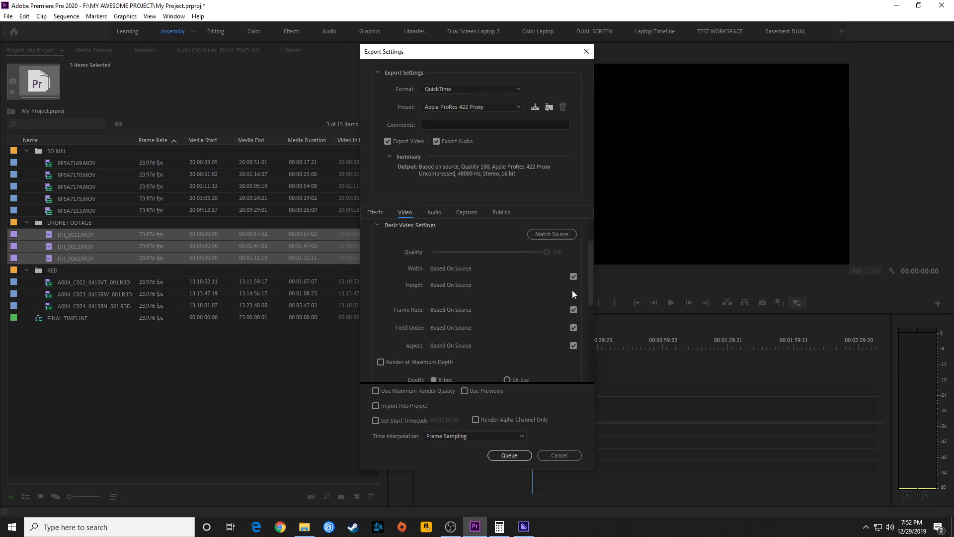
left_click(573, 276)
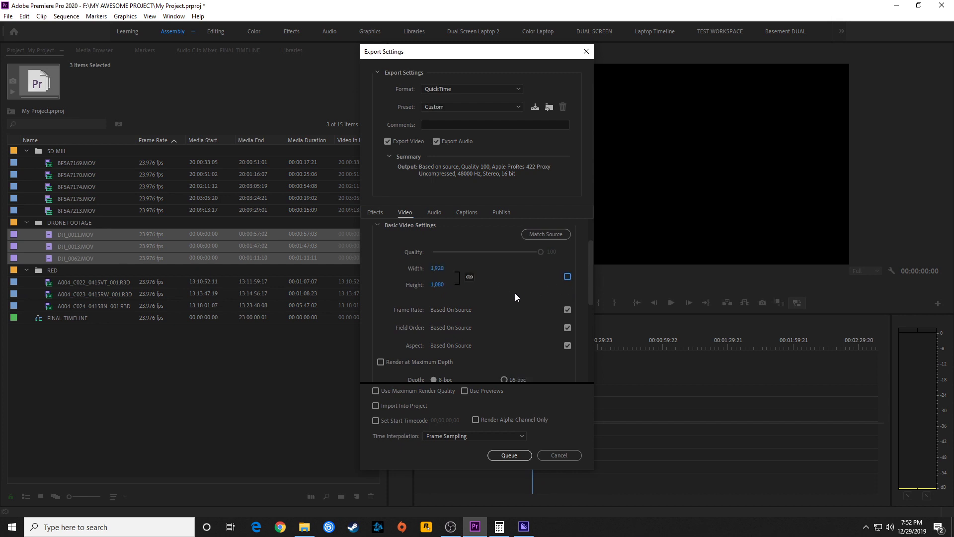
left_click(441, 271)
type("2048")
left_click(469, 276)
left_click(438, 285)
type("1080")
key("Return")
left_click(438, 141)
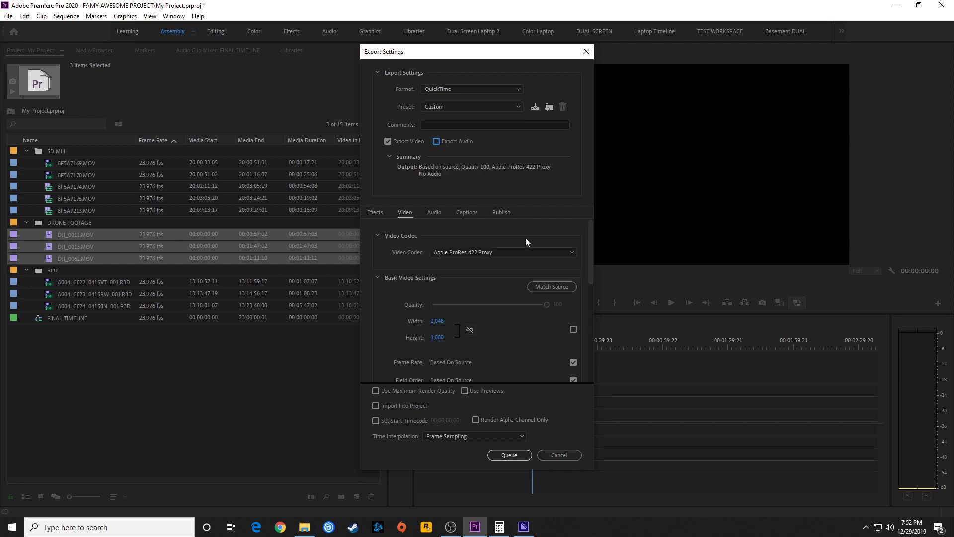
Step: Enable the Timecode Overlay at Bottom Right for the drone clips and send them to the Media Encoder queue
left_click(374, 213)
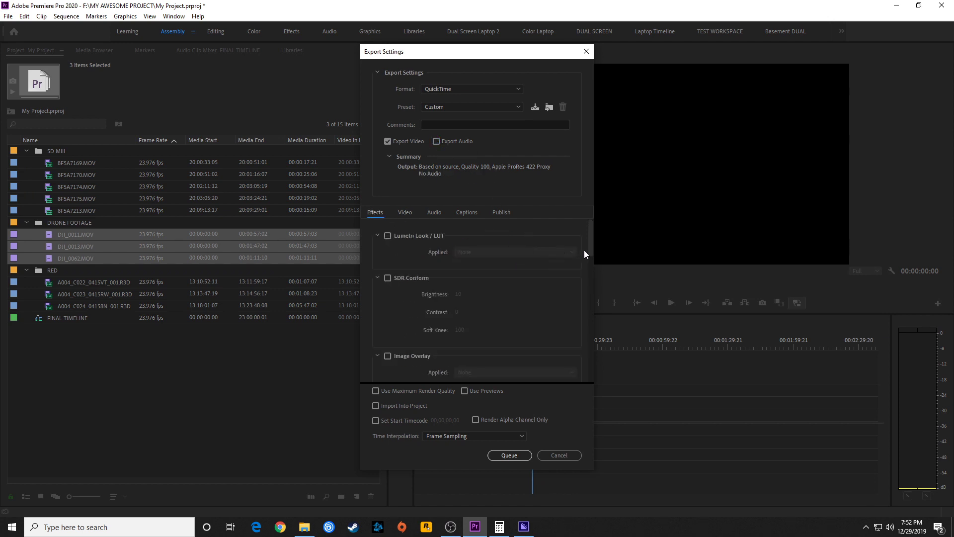
left_click_drag(591, 241, 539, 317)
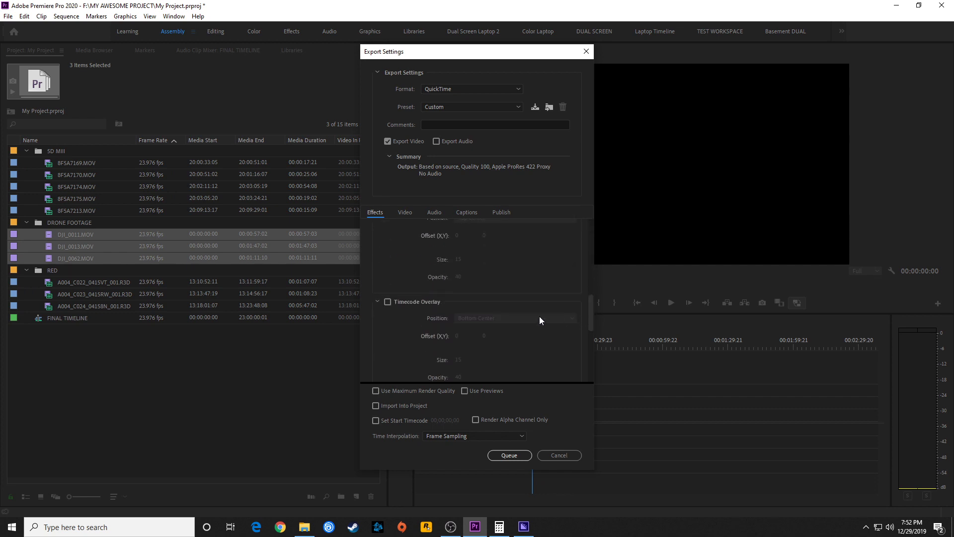
left_click(387, 302)
left_click(517, 318)
left_click(545, 416)
left_click(522, 456)
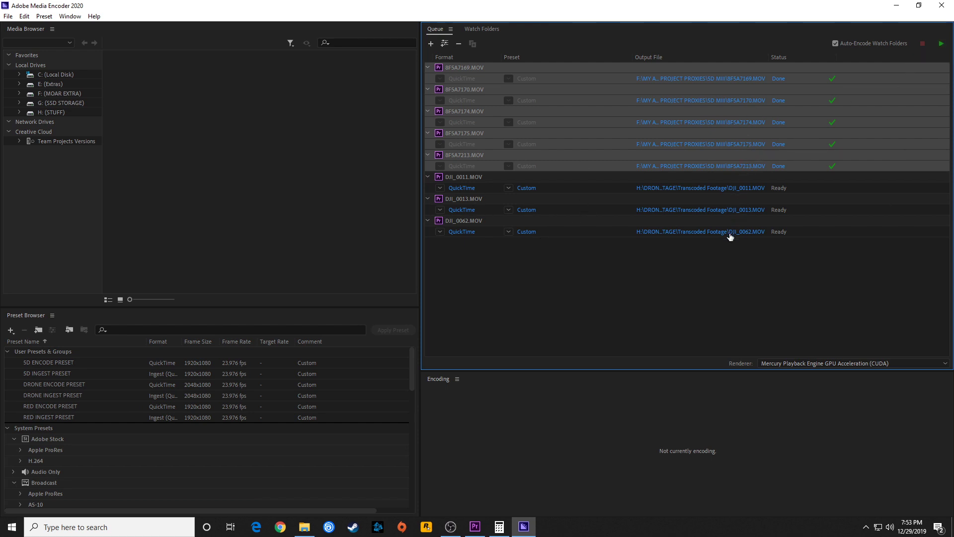
Step: Select the three DJI clips in the Media Encoder queue and open their output folder selection
left_click(472, 179)
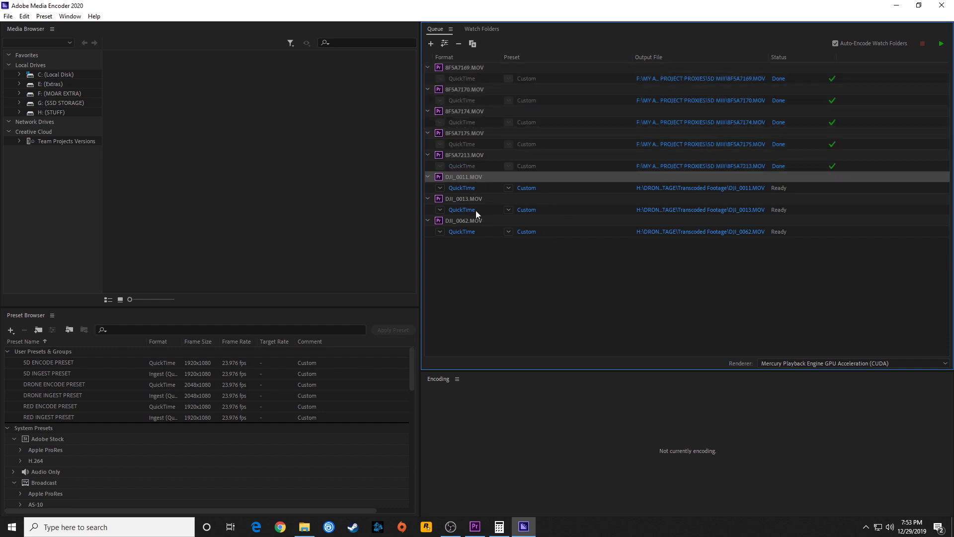
left_click(557, 232, "shift")
left_click(482, 180)
left_click(559, 233, "shift")
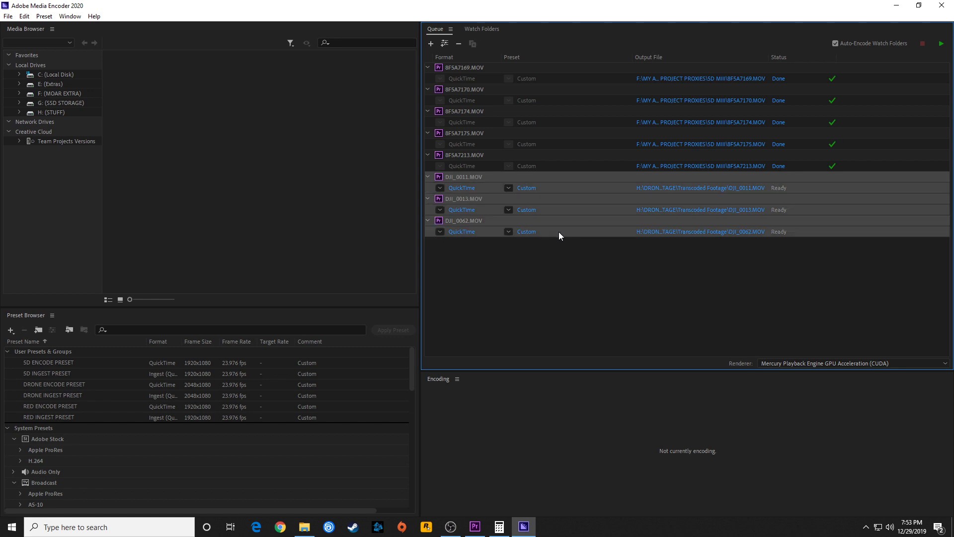
left_click(666, 189)
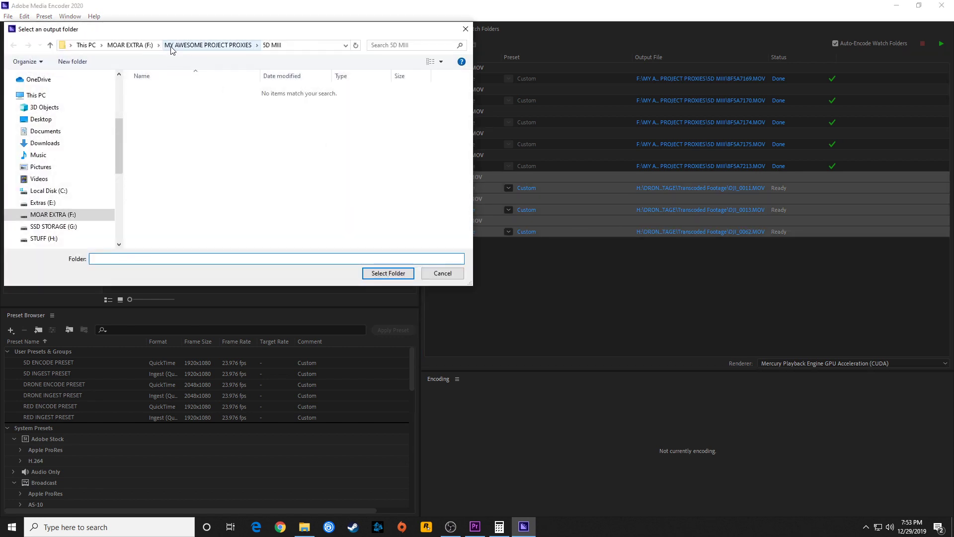
Step: Copy the DRONE FOOTAGE folder name from MY AWESOME PROJECT and create a folder with that name in MY AWESOME PROJECT PROXIES
left_click(179, 45)
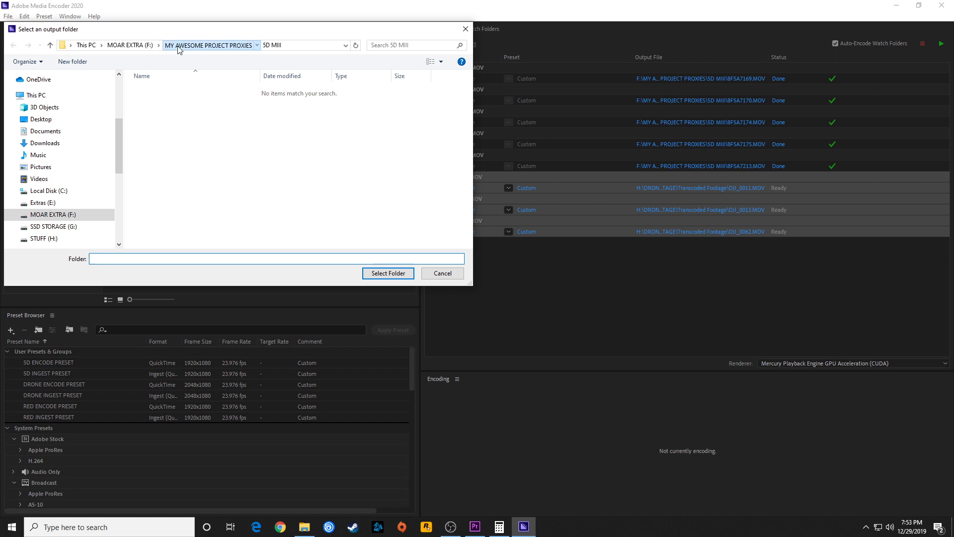
left_click(130, 45)
left_click(164, 122)
double_click(164, 121)
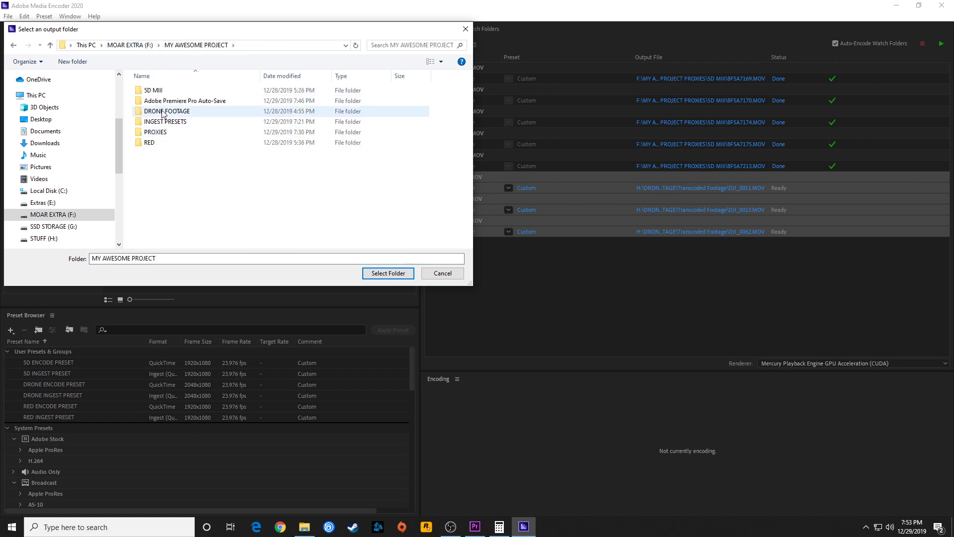
left_click(164, 112)
left_click(180, 113)
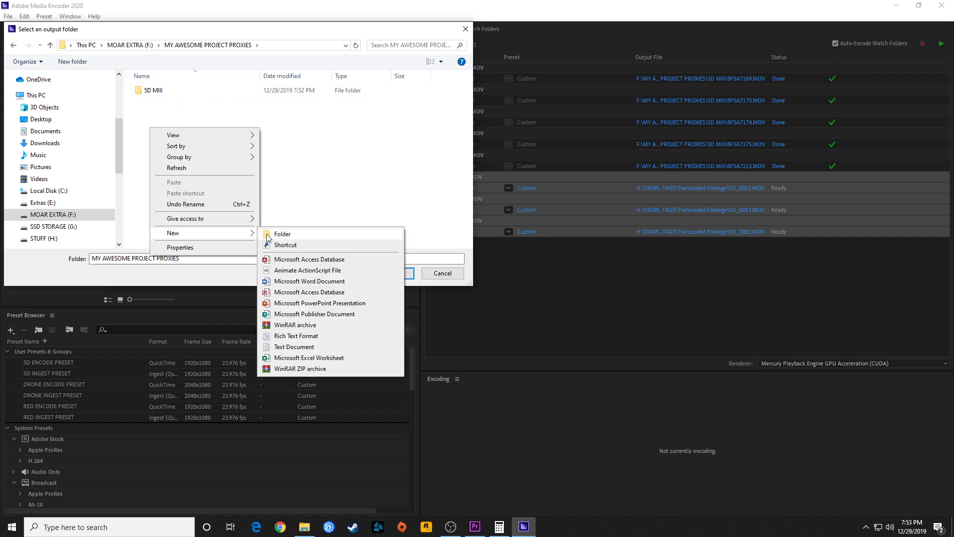
left_click(277, 234)
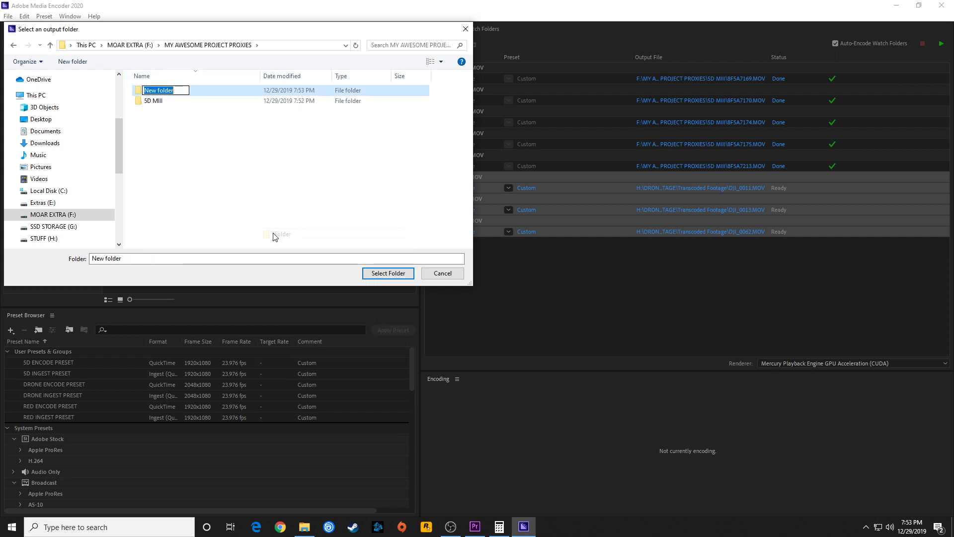
type("DRONE FOOTAGE")
left_click(243, 157)
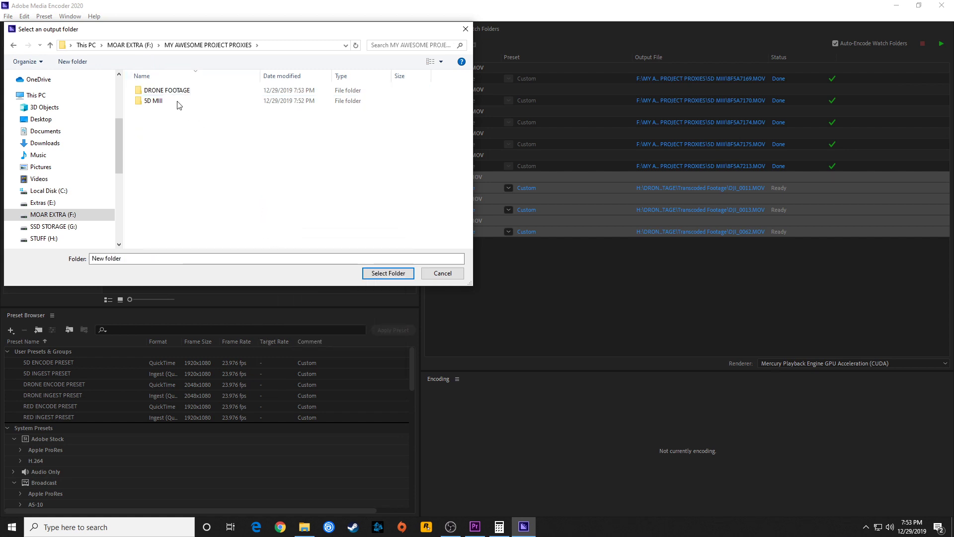
Step: Set the new DRONE FOOTAGE folder as the output location for the three DJI clips and start encoding the queue
double_click(178, 92)
left_click(388, 273)
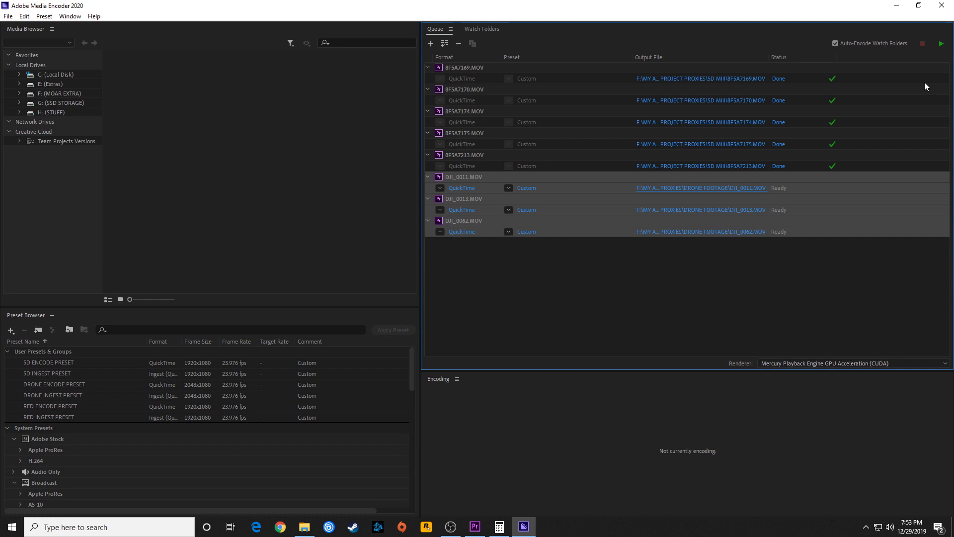
left_click(941, 44)
Step: Switch to Premiere Pro, check the frame size and audio of A004_C022_0415VT_001.R3D and open the export settings for all three RED clips
left_click(475, 526)
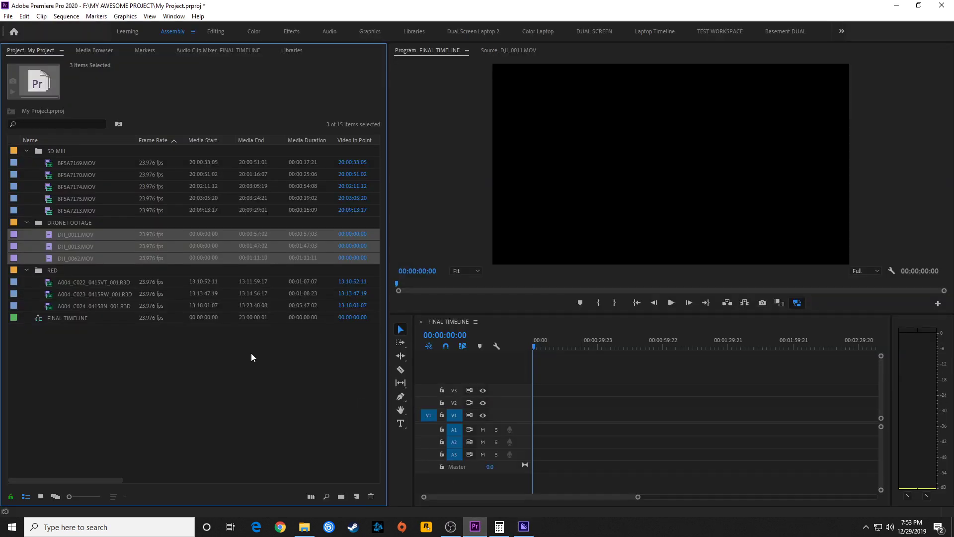
left_click(95, 283)
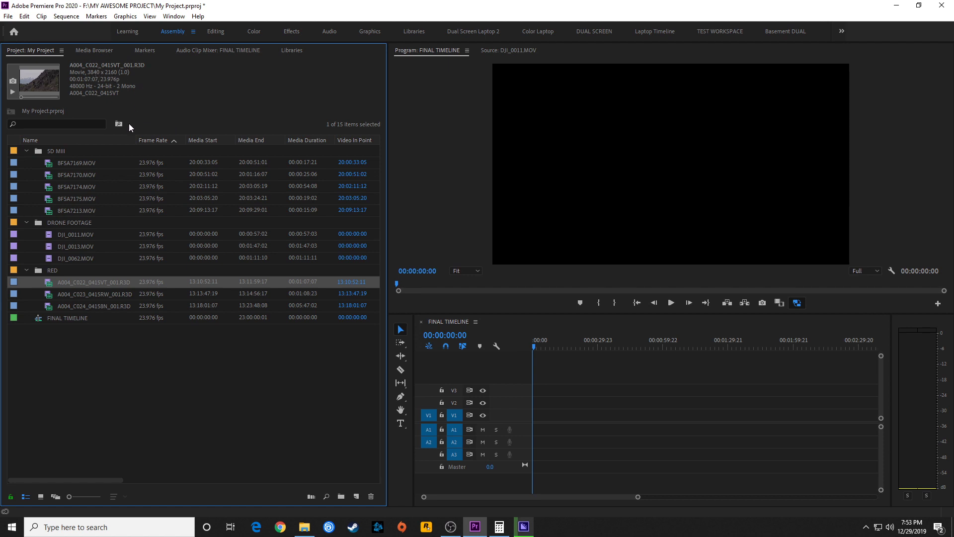
left_click(79, 308, "shift")
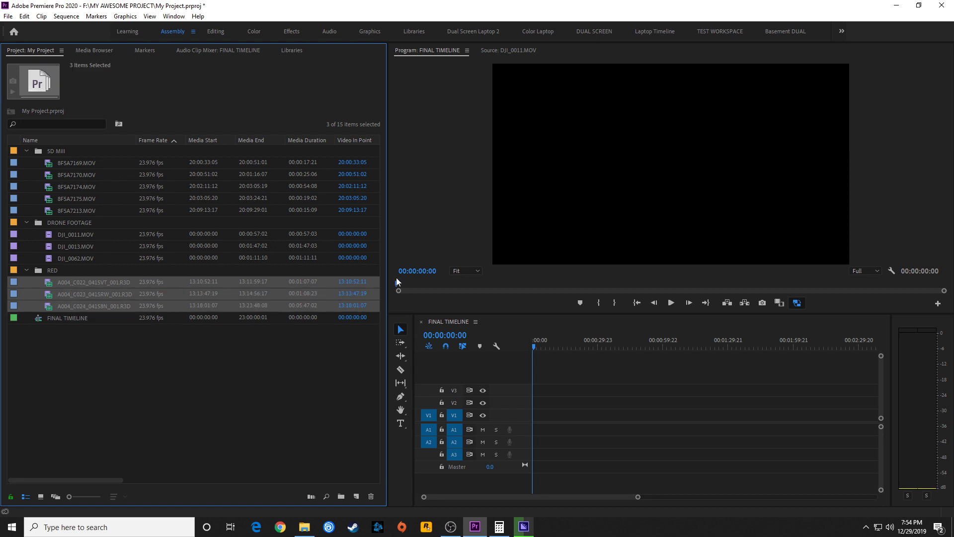
key("ctrl+m")
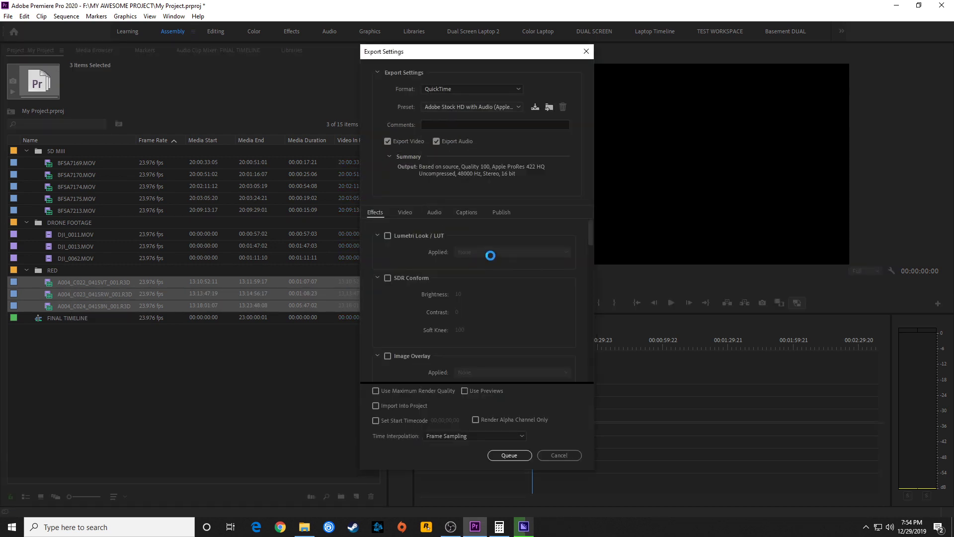
Step: Use the Apple ProRes 422 Proxy preset for the RED clips with a fixed 1920 × 1080 frame size instead of the source's
left_click(405, 212)
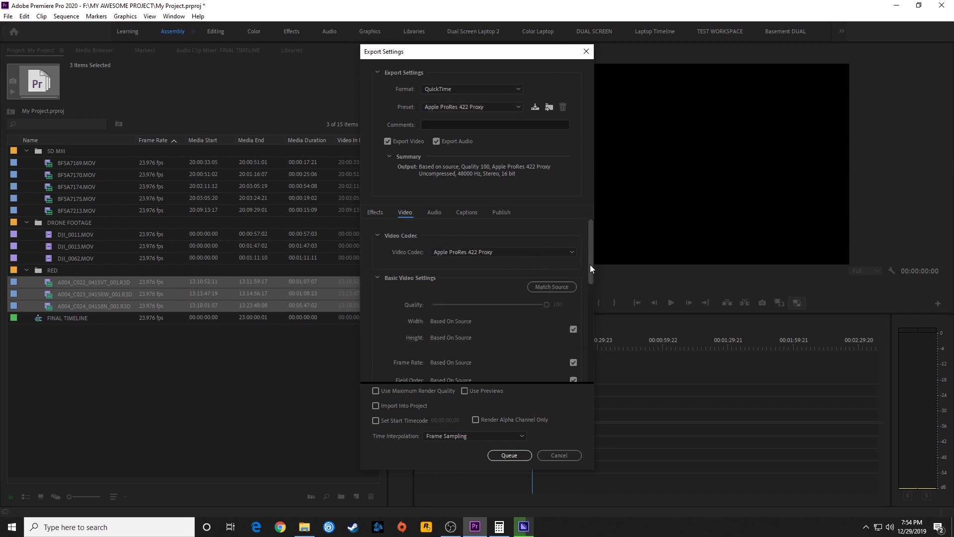
left_click_drag(589, 264, 585, 285)
left_click(574, 276)
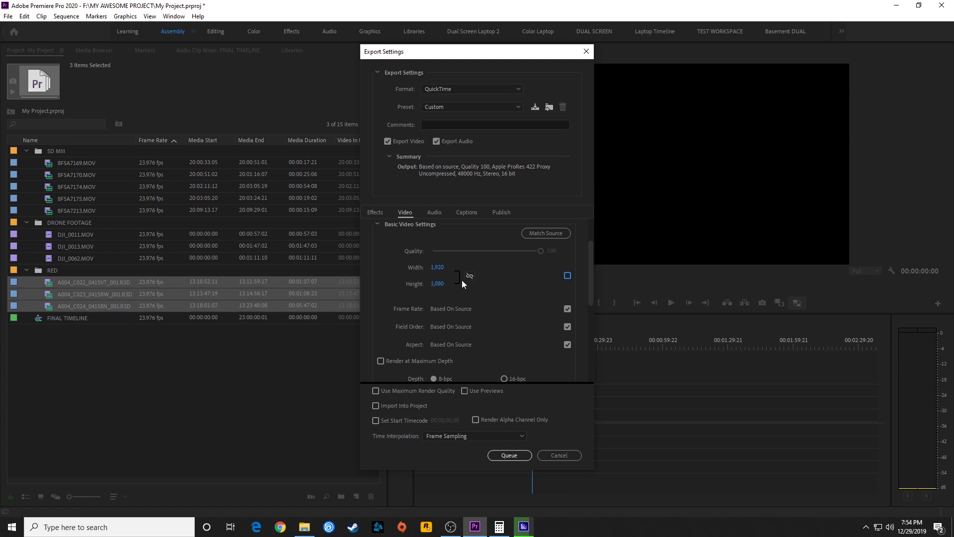
scroll(589, 261, "up", 1)
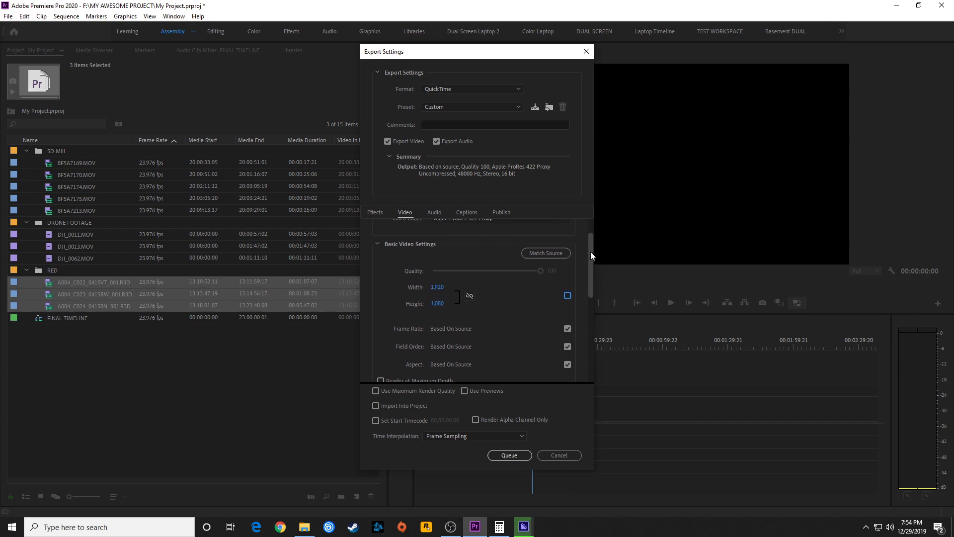
Step: Configure the RED clips' export audio as two Mono output streams
left_click(434, 213)
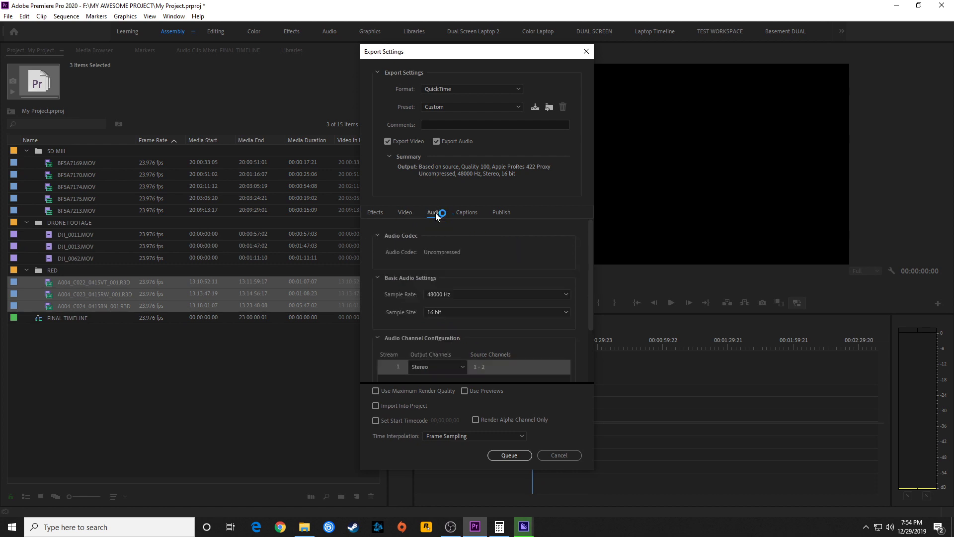
left_click_drag(591, 275, 586, 302)
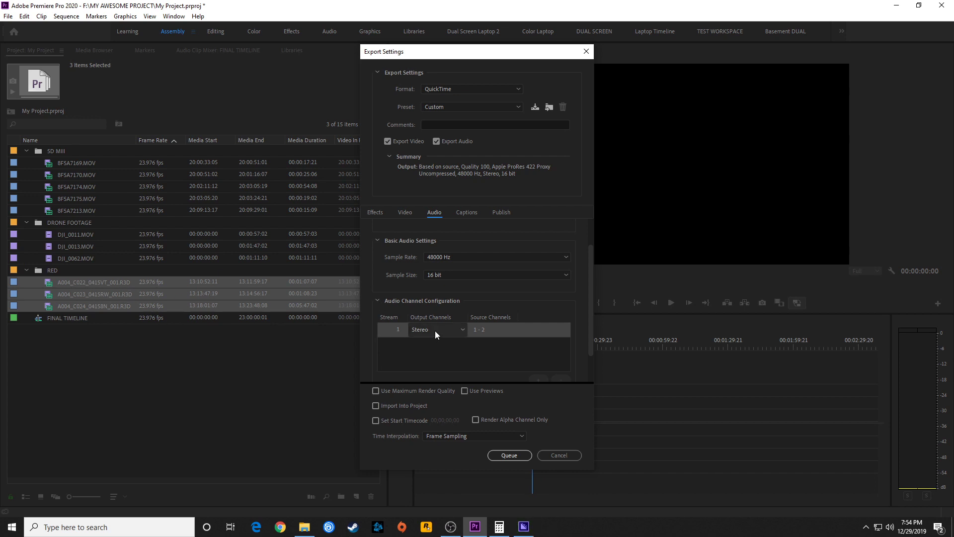
scroll(588, 348, "down", 2)
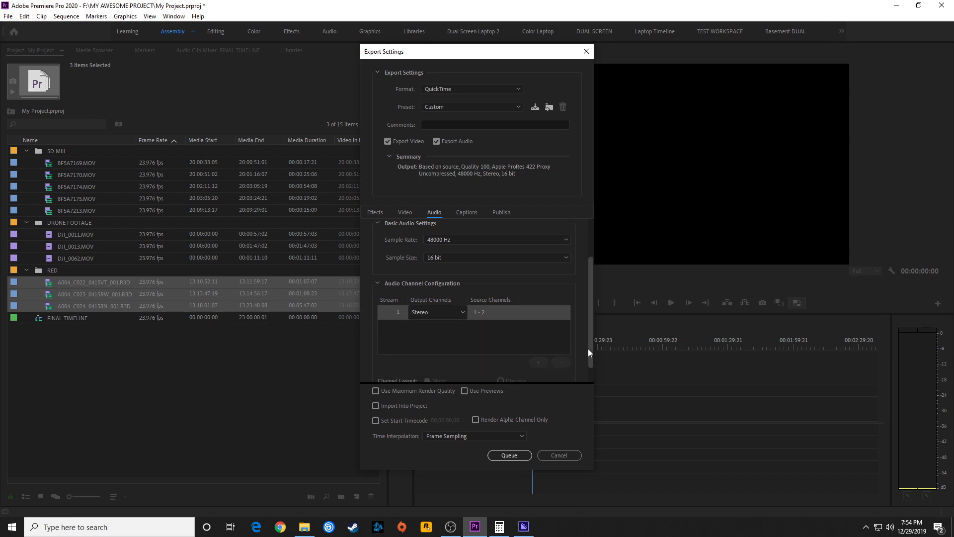
left_click(434, 305)
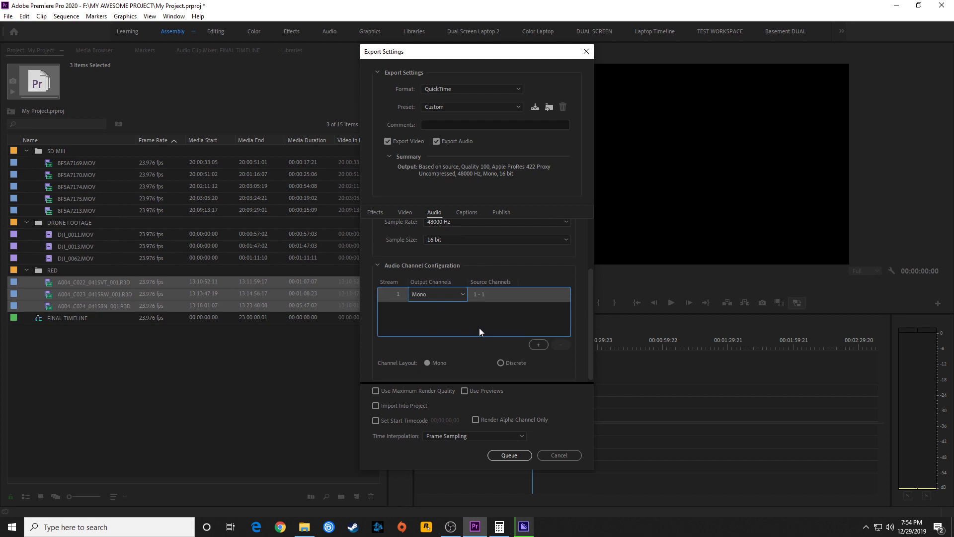
left_click(538, 345)
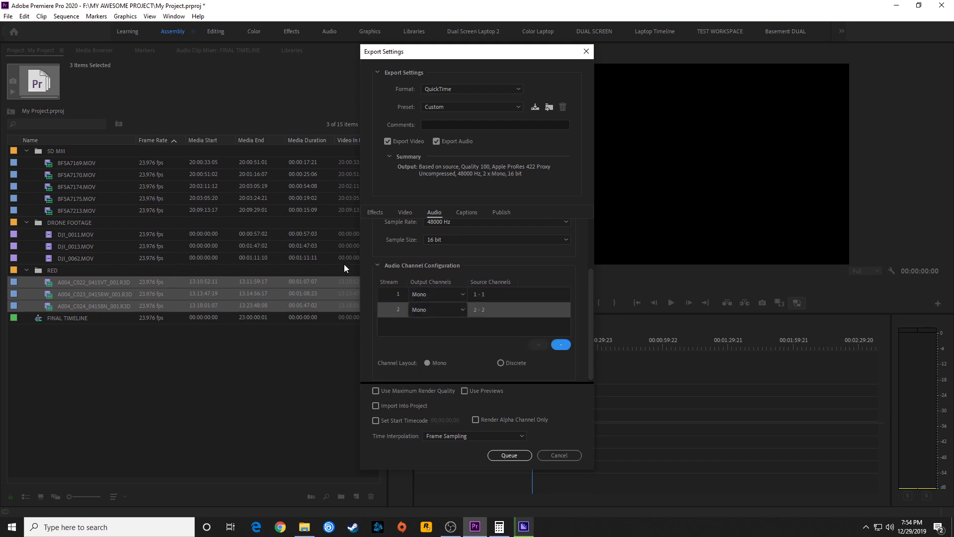
Step: Enable the Timecode Overlay at Bottom Right for the RED clips and send them to the Media Encoder queue
left_click(376, 214)
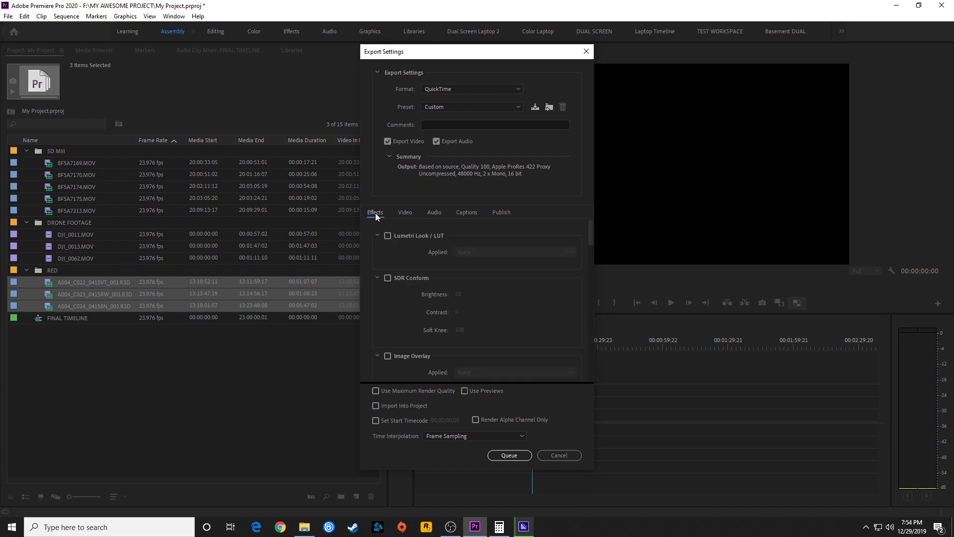
scroll(497, 279, "down", 8)
left_click(388, 267)
left_click(486, 284)
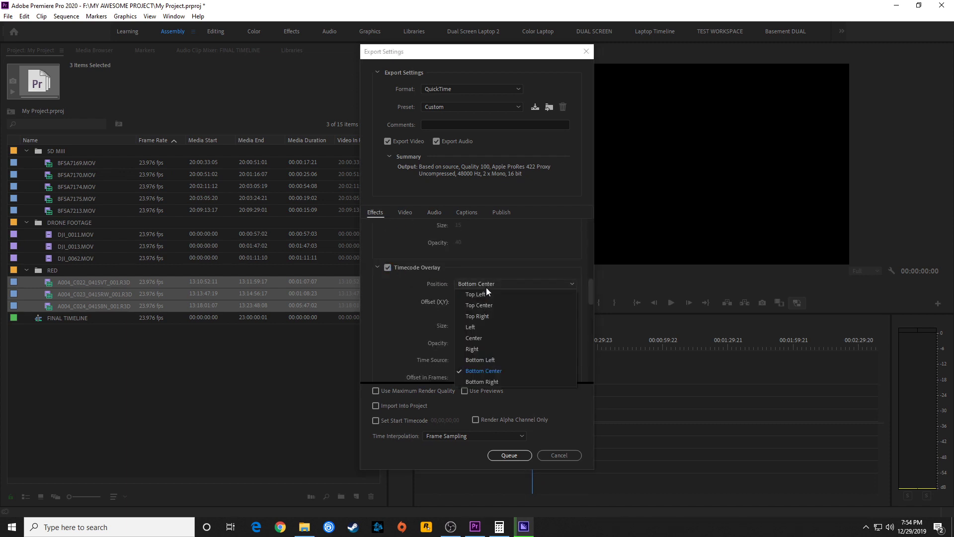
left_click(488, 381)
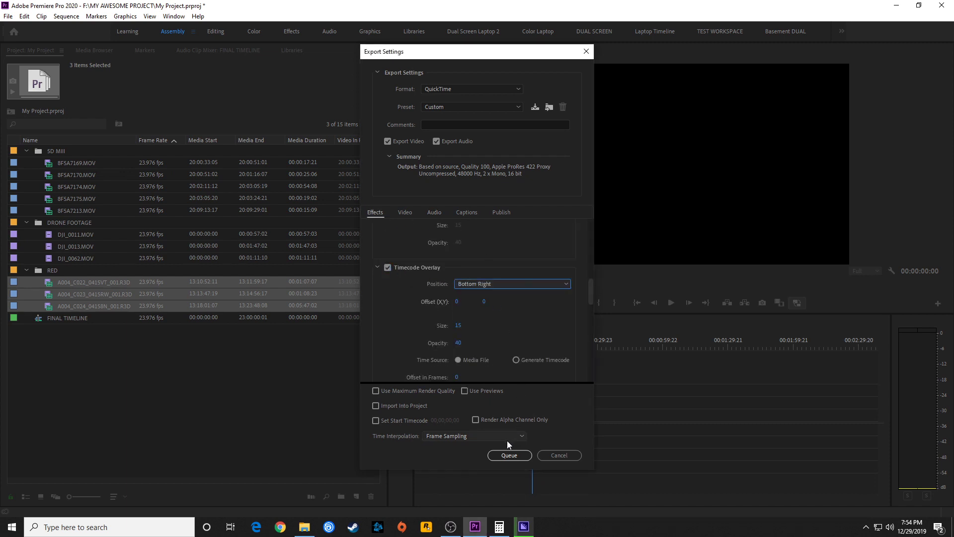
left_click(509, 454)
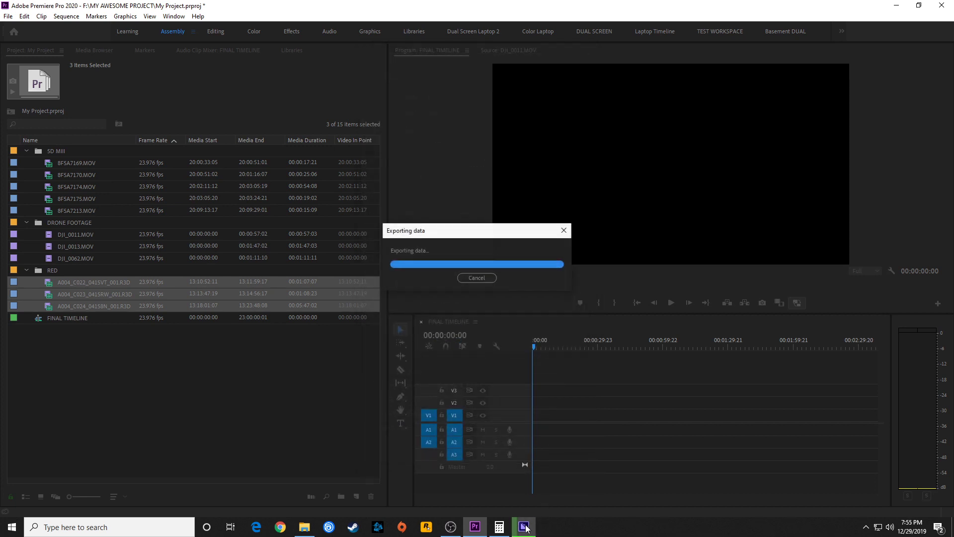
Step: Switch to Media Encoder, select the three queued RED clips and browse their output location to MY AWESOME PROJECT PROXIES
left_click(524, 527)
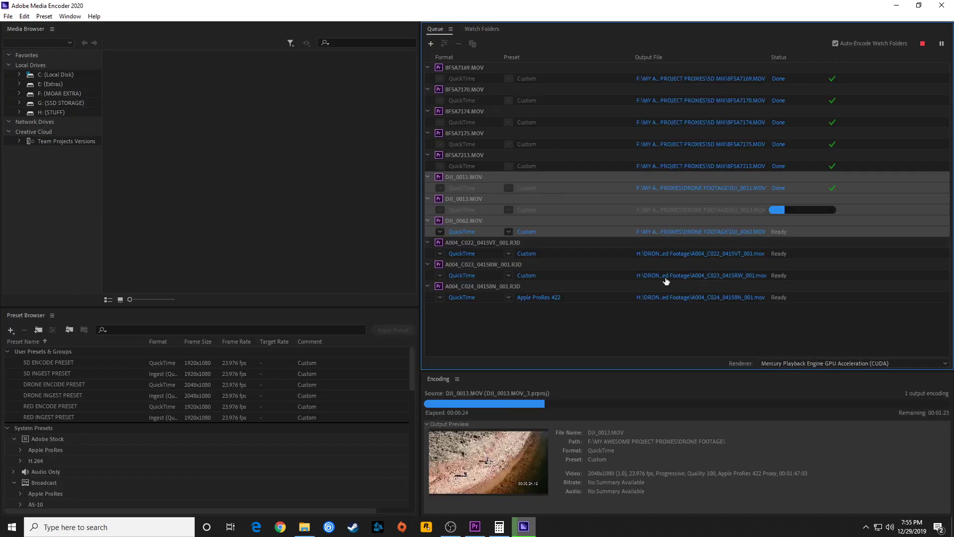
left_click(520, 242)
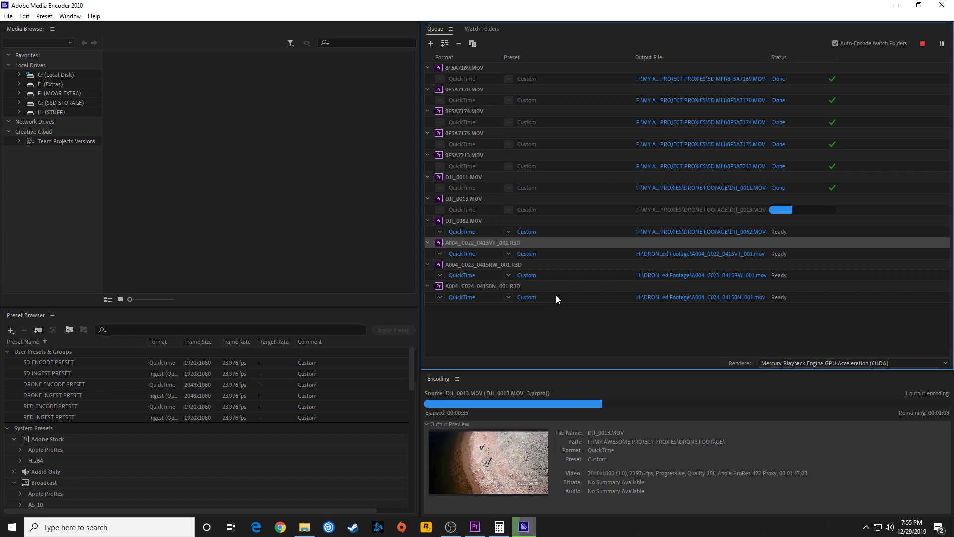
left_click(556, 296, "shift")
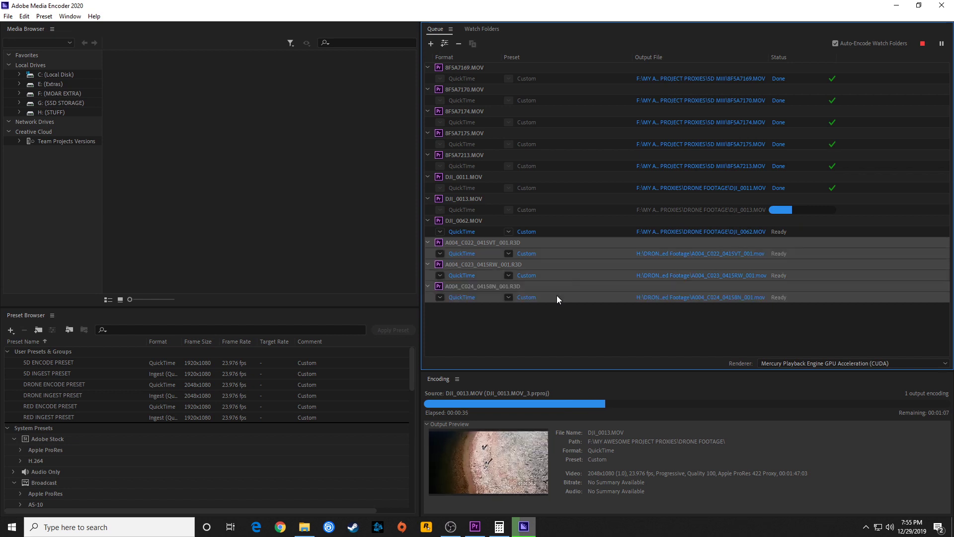
left_click(695, 254)
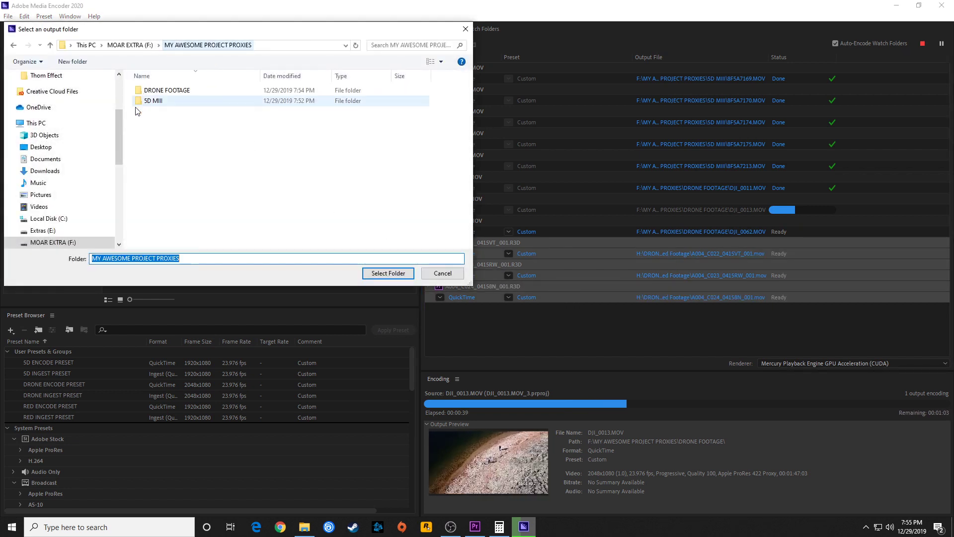
left_click(145, 45)
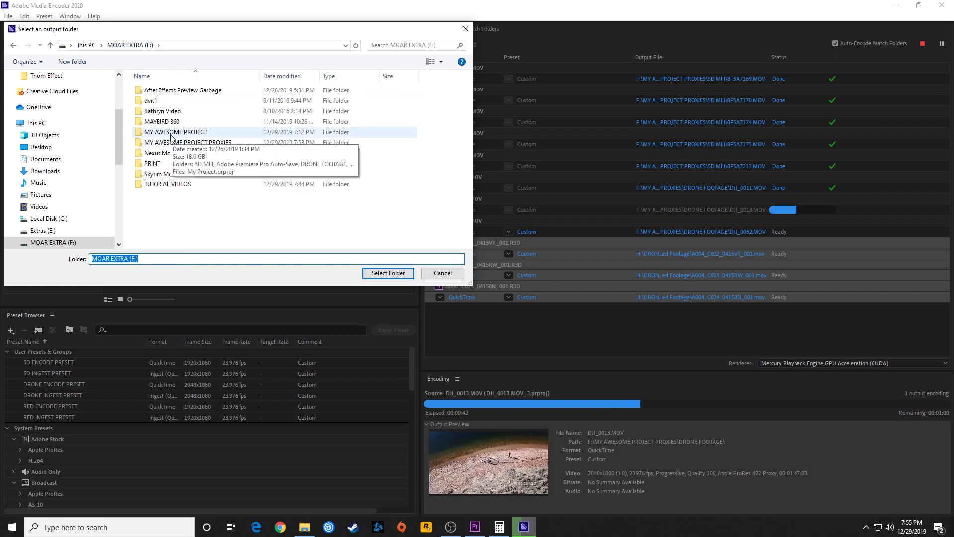
double_click(172, 133)
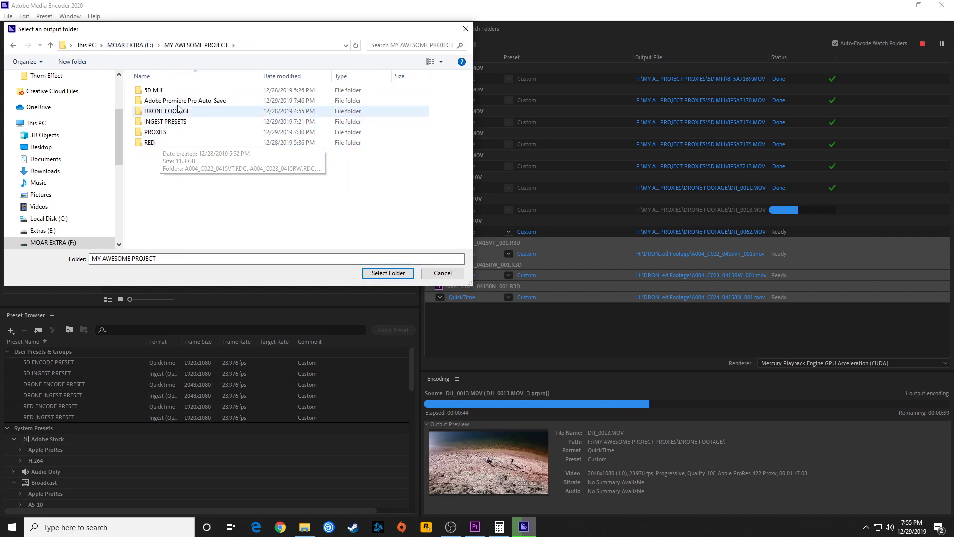
left_click(129, 45)
left_click(188, 143)
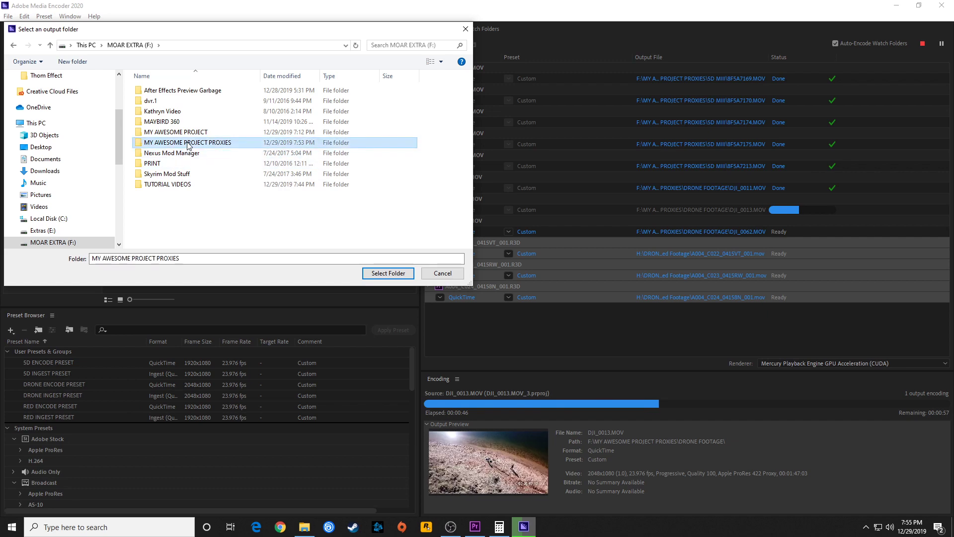
double_click(188, 142)
Step: Create a folder named RED inside MY AWESOME PROJECT PROXIES and set it as the RED clips' output folder
right_click(169, 160)
mouse_move(241, 264)
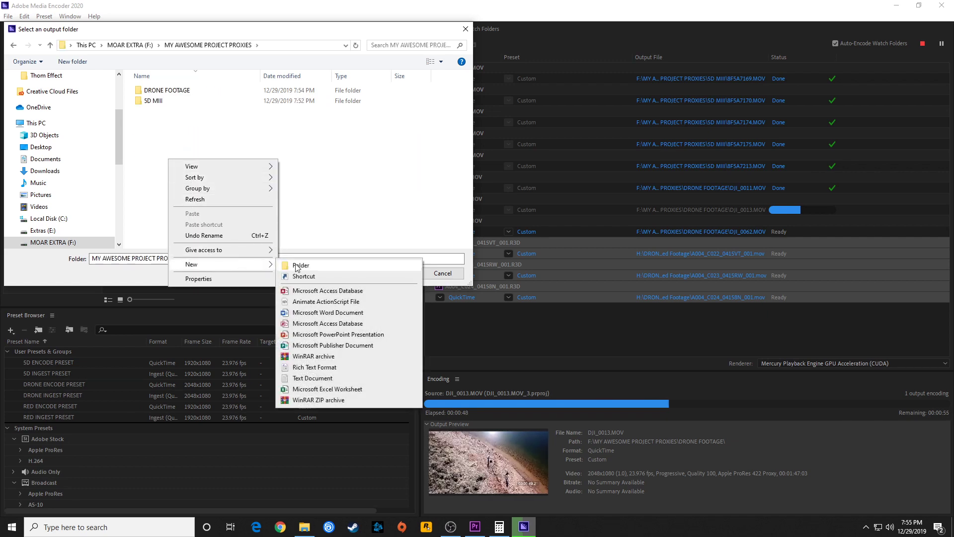
left_click(297, 266)
type("RED")
key("Return")
left_click(381, 271)
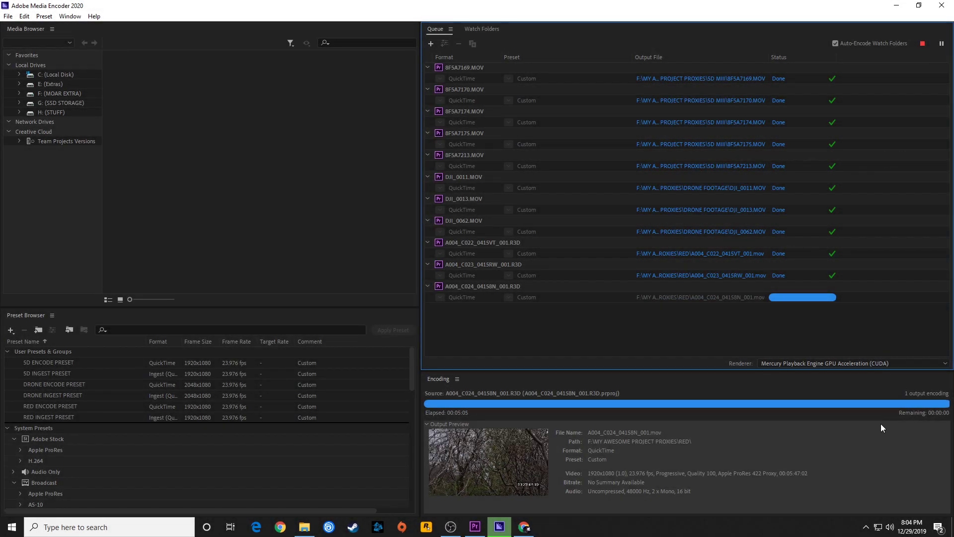
Step: Close Media Encoder and check the original 5D MIII and drone clips in the Premiere Pro project
left_click(942, 5)
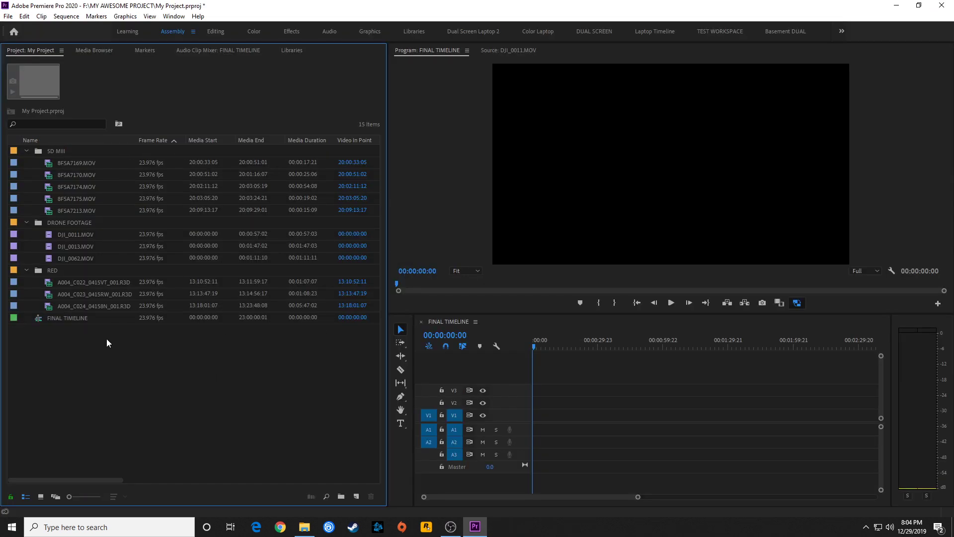
left_click(79, 167)
left_click(68, 177)
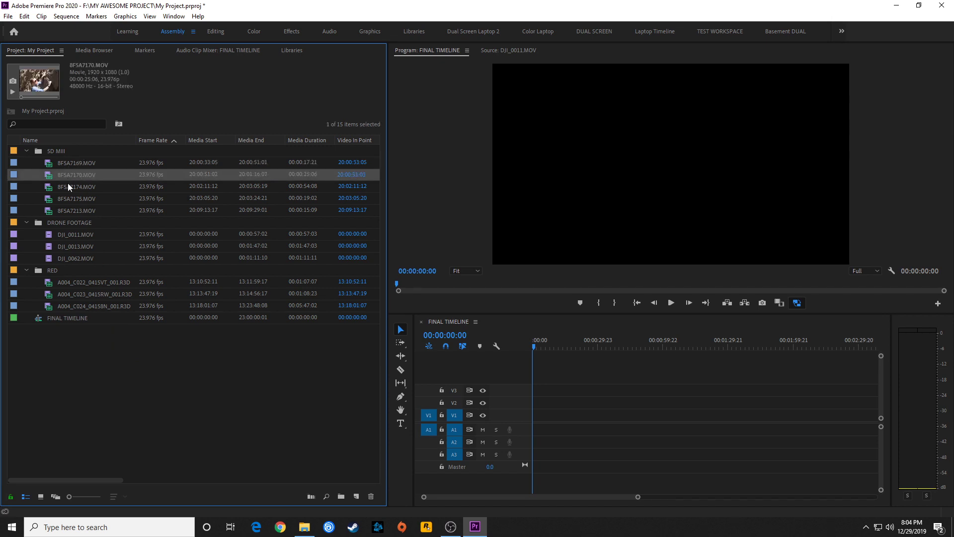
left_click(69, 187)
left_click(74, 200)
left_click(77, 230)
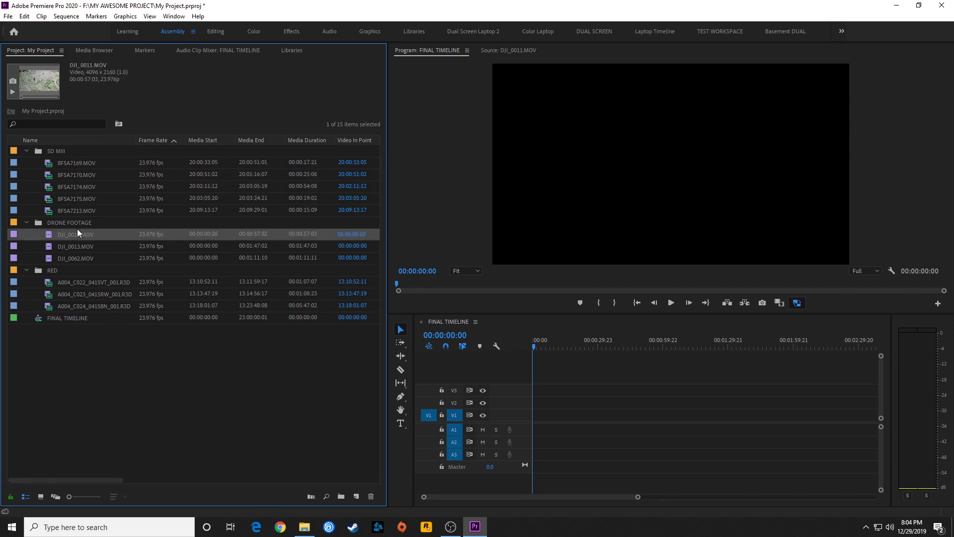
left_click(79, 246)
left_click(118, 347)
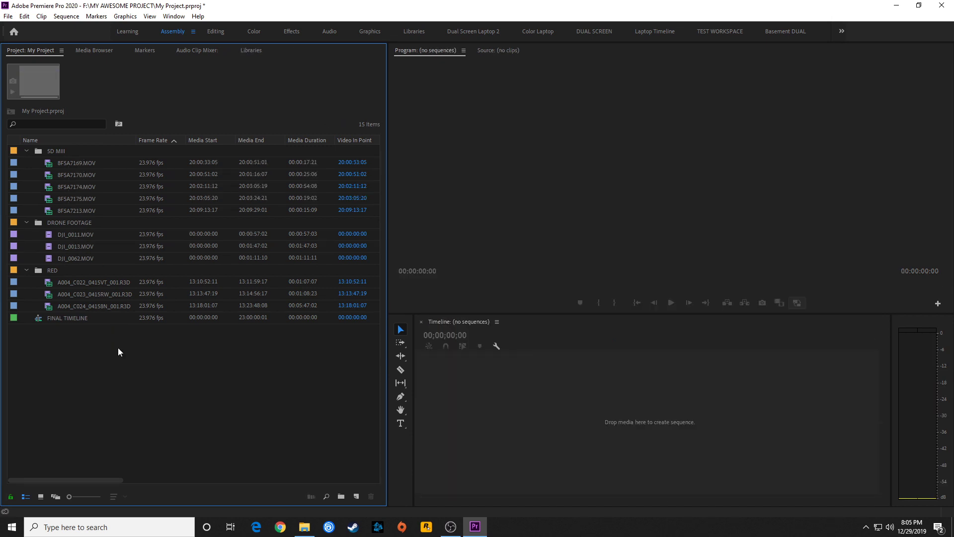
Step: Close My Project, saving its changes
right_click(39, 50)
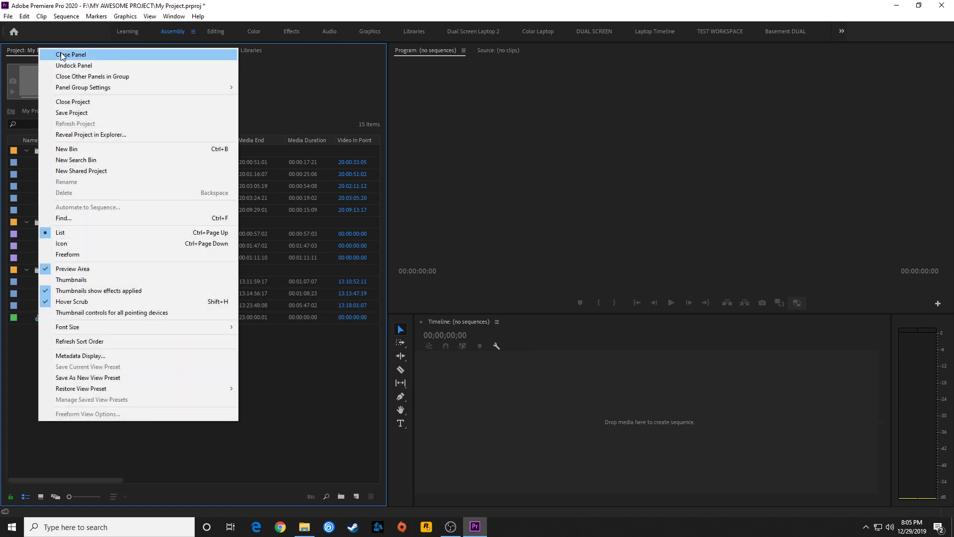
left_click(73, 101)
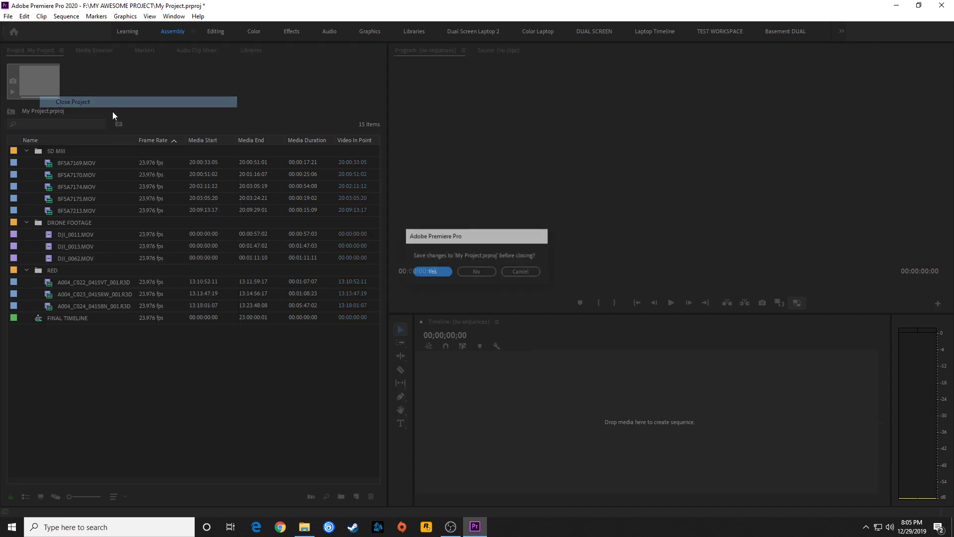
left_click(432, 274)
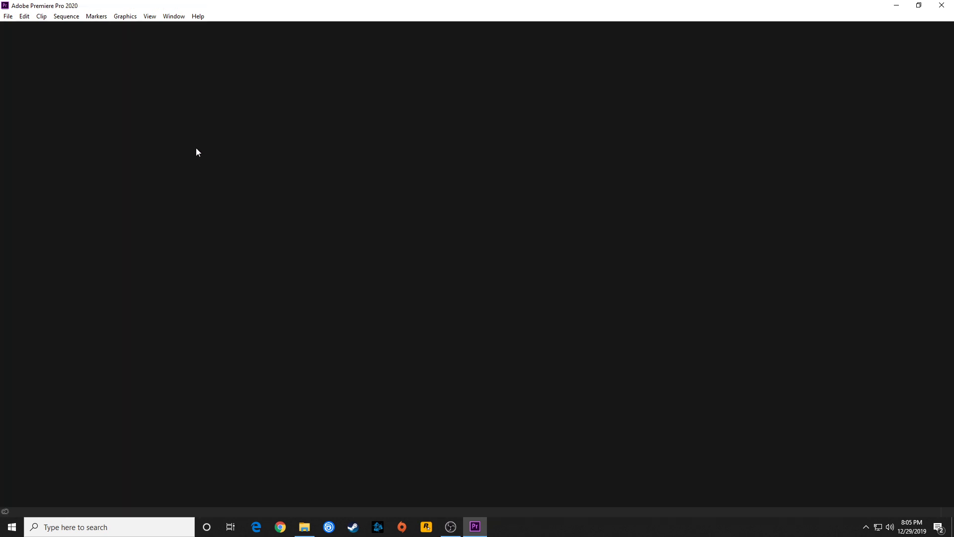
Step: Create a new project named AWESOME PROJECT PROXY in the MY AWESOME PROJECT PROXIES folder on drive F
left_click(106, 151)
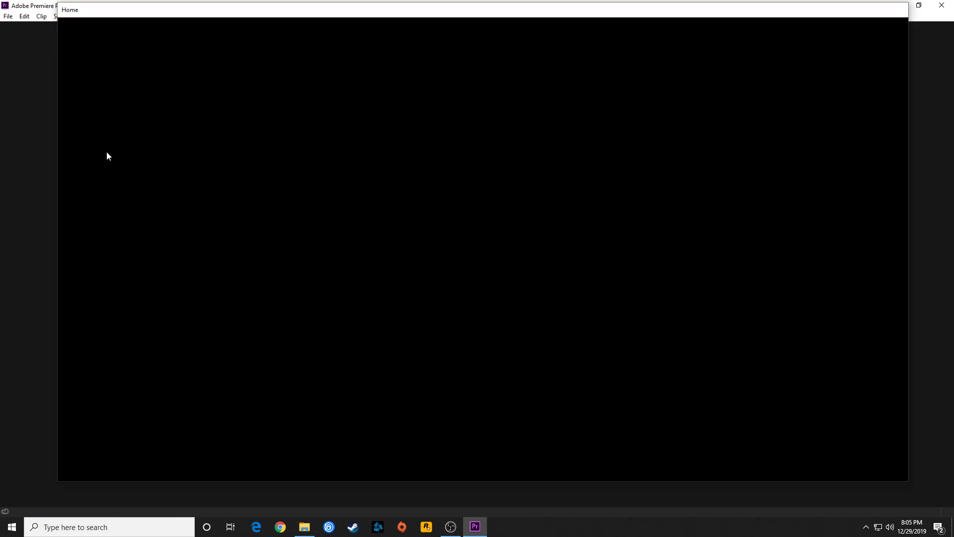
left_click(621, 131)
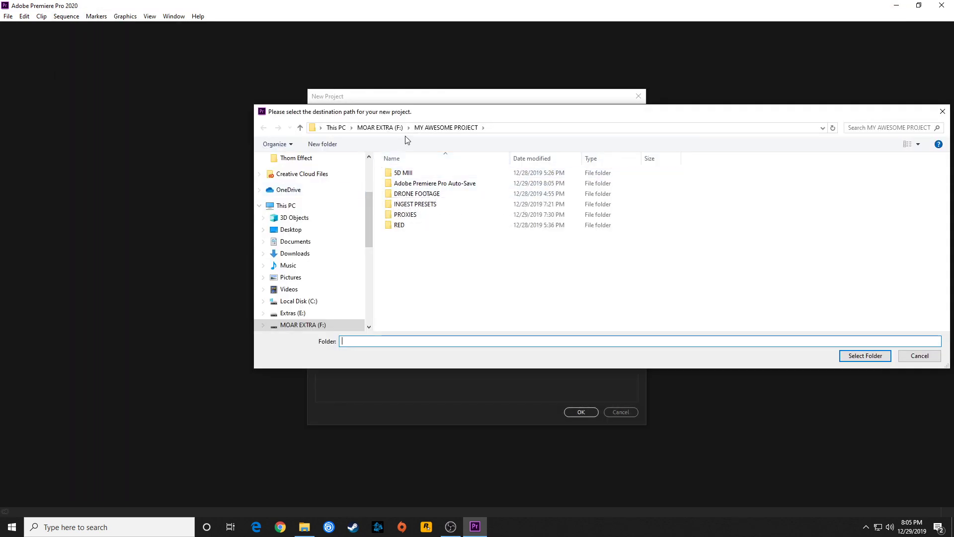
left_click(380, 127)
double_click(412, 224)
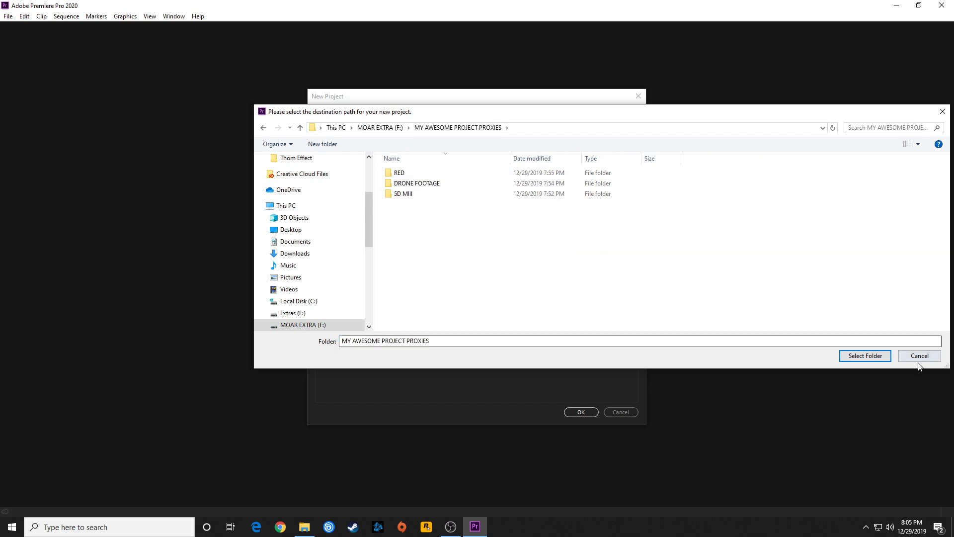
left_click(863, 356)
double_click(390, 120)
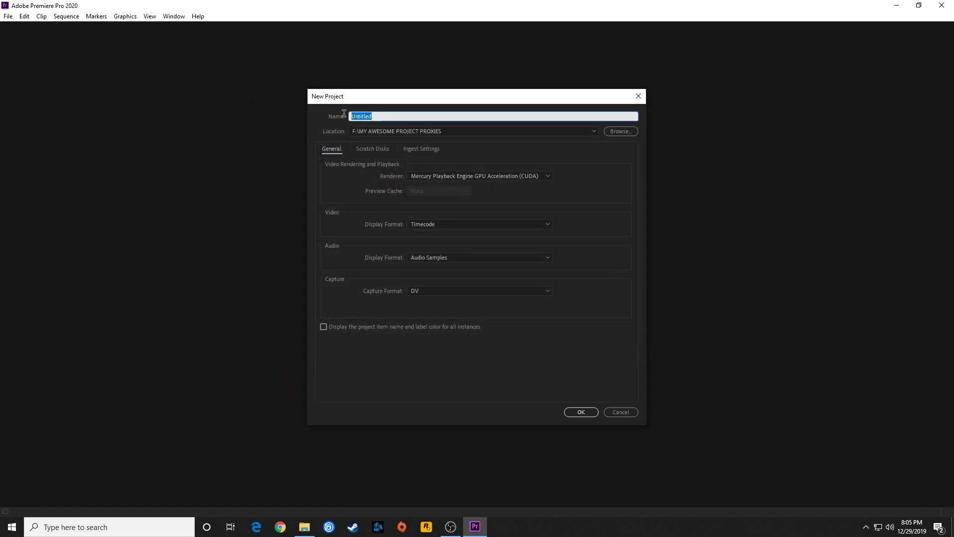
type("AWESOME PROJECT PROXY")
key("Return")
Step: Try to import the 5D MIII and DRONE FOOTAGE folders individually from MY AWESOME PROJECT PROXIES into the new project
left_click(304, 527)
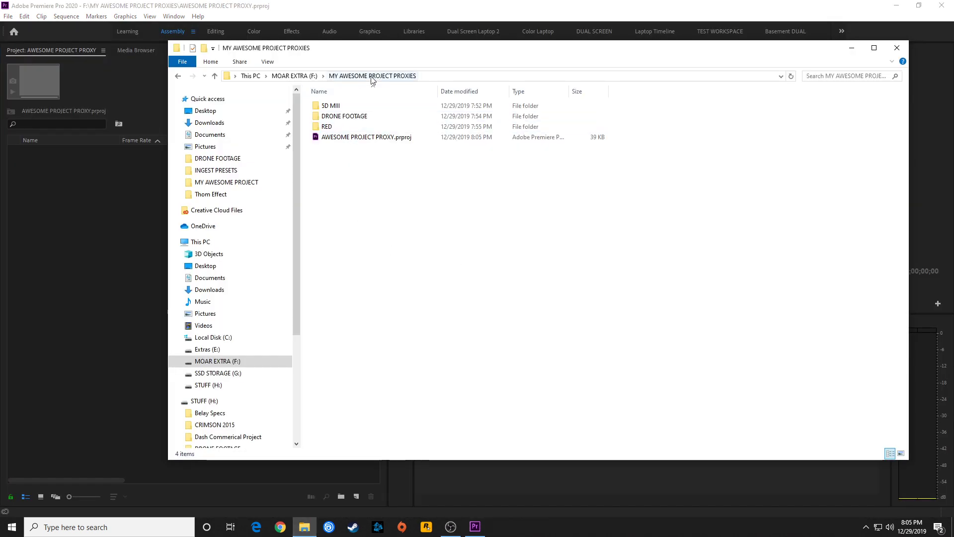
left_click_drag(330, 105, 97, 198)
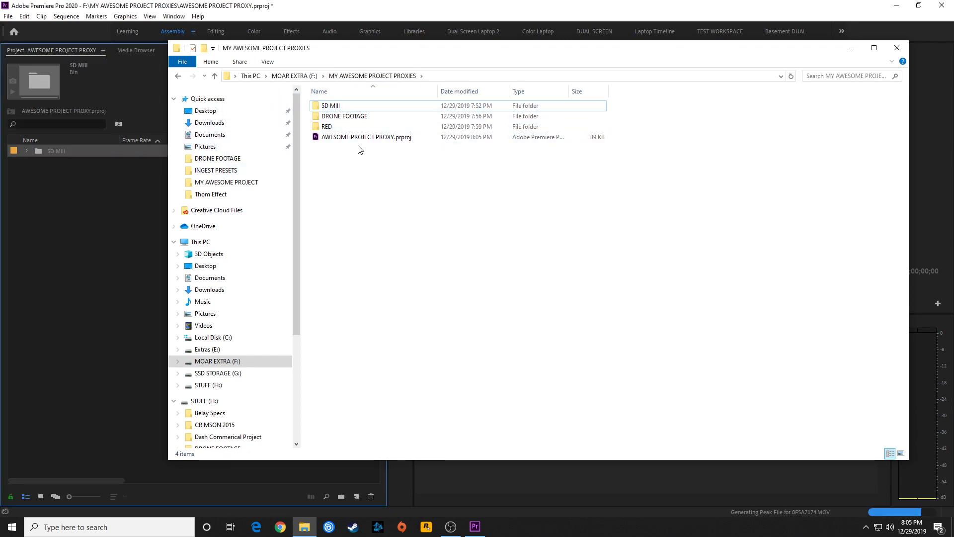
left_click(347, 120)
left_click_drag(347, 120, 298, 130)
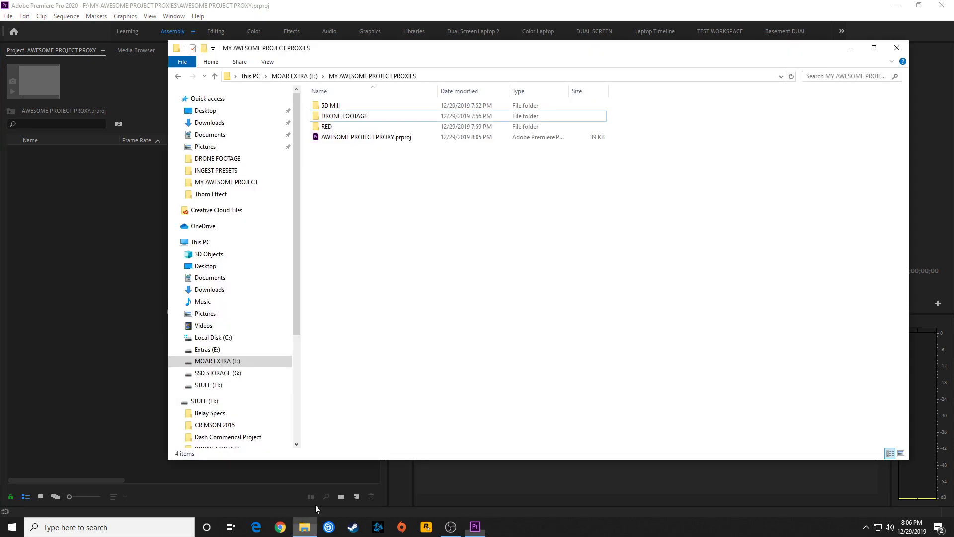
Step: Import the 5D MIII, DRONE FOOTAGE and RED proxy folders together into the AWESOME PROJECT PROXY project
left_click(331, 106)
left_click(327, 127, "shift")
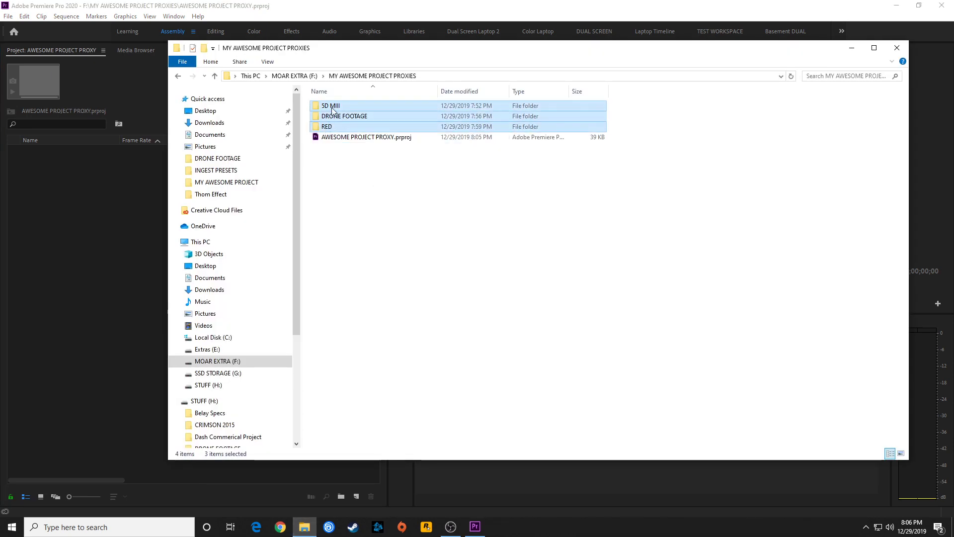
left_click_drag(327, 126, 91, 191)
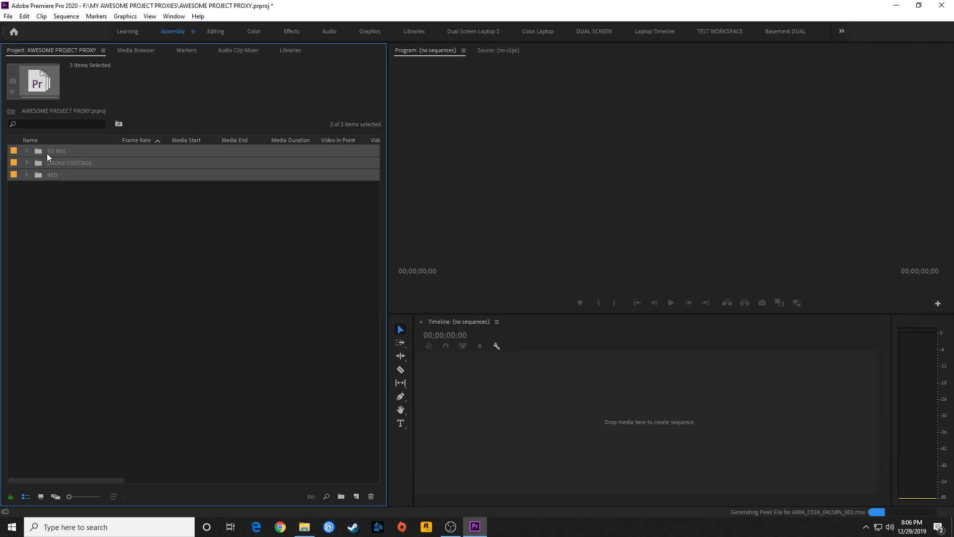
Step: Expand the 5D MIII, DRONE FOOTAGE and RED bins to list their proxy clips
left_click(82, 235)
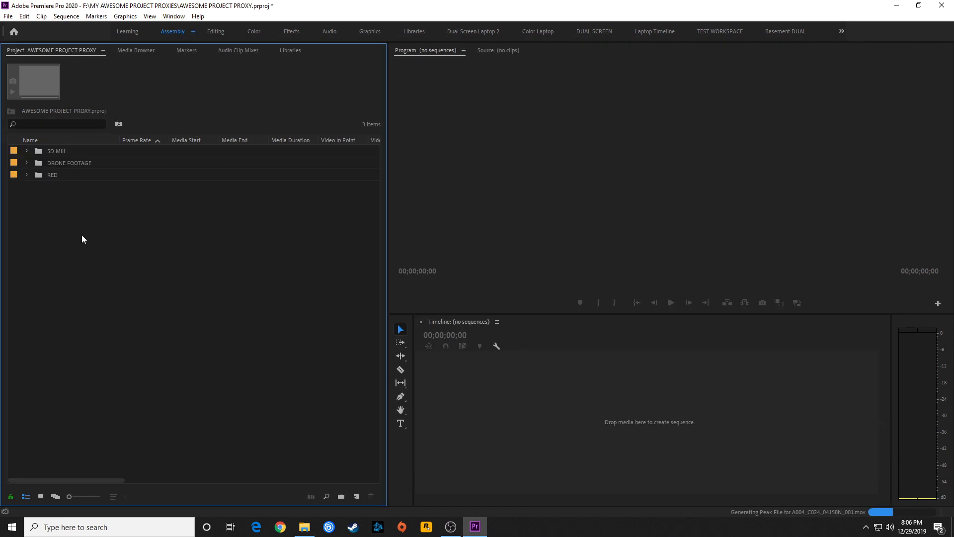
left_click(27, 151)
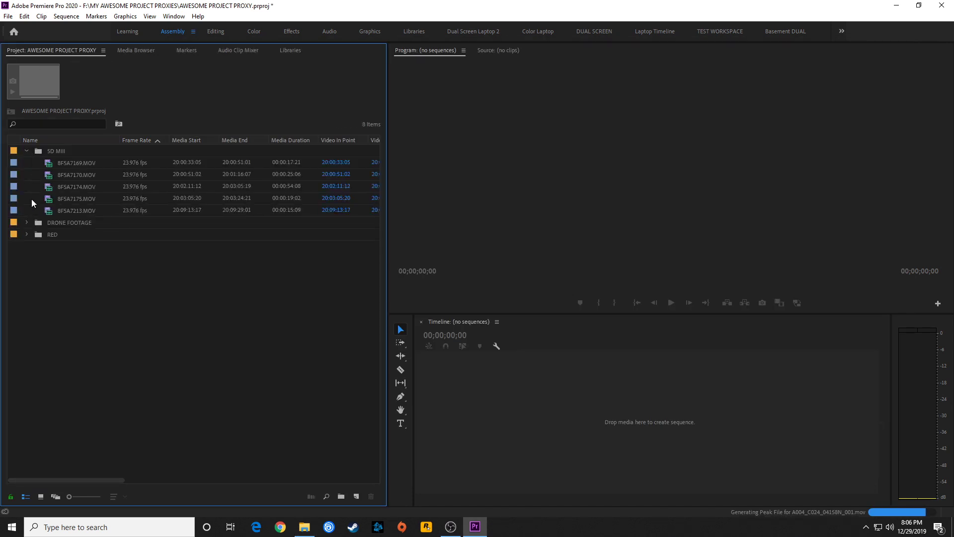
left_click(27, 222)
left_click(27, 270)
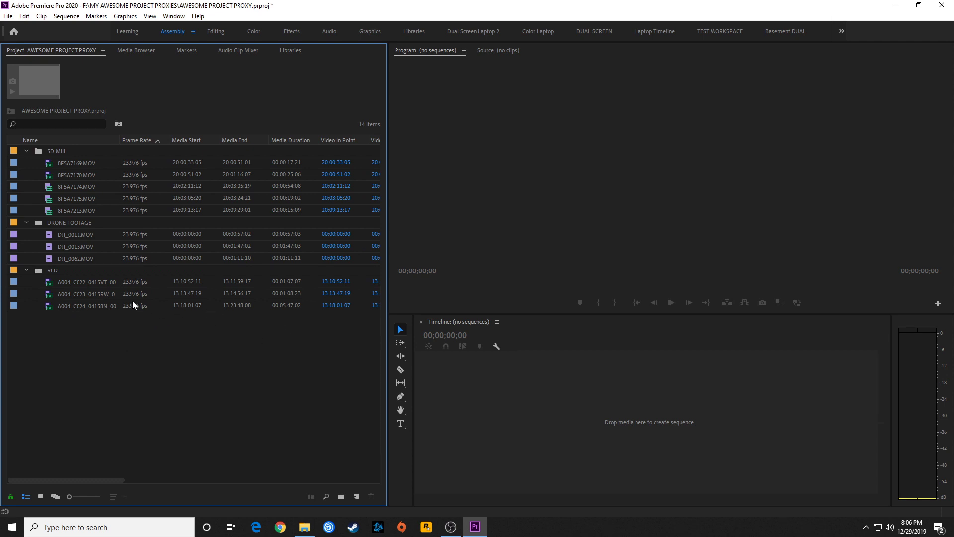
Step: Check the proxy clip A004_C022_0415VT_001.mov and create a new sequence from it
left_click(59, 283)
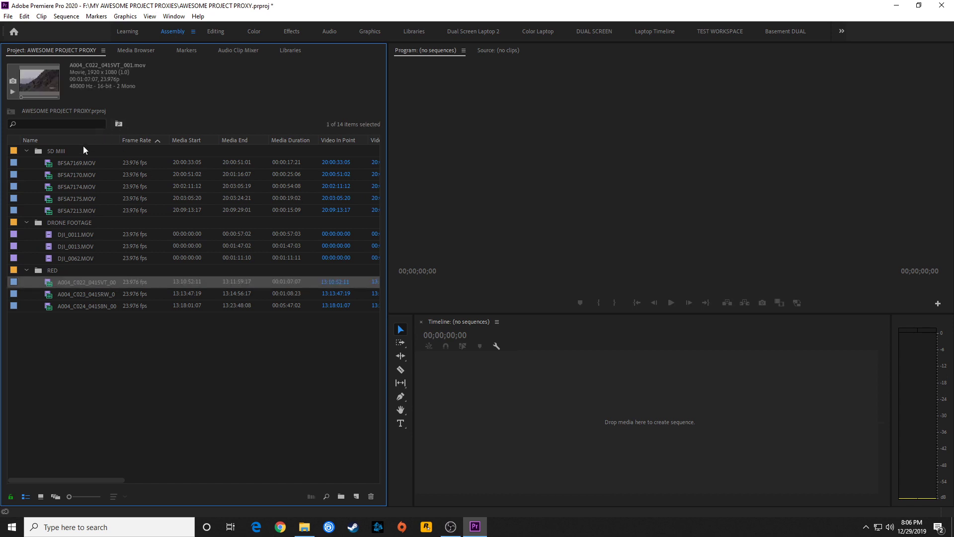
left_click_drag(213, 293, 492, 411)
left_click_drag(478, 442, 476, 441)
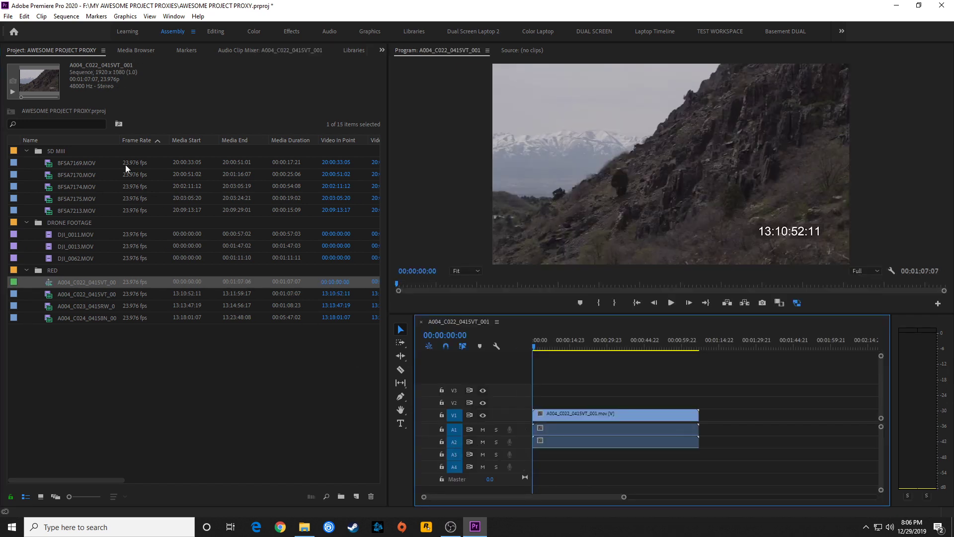
left_click(24, 16)
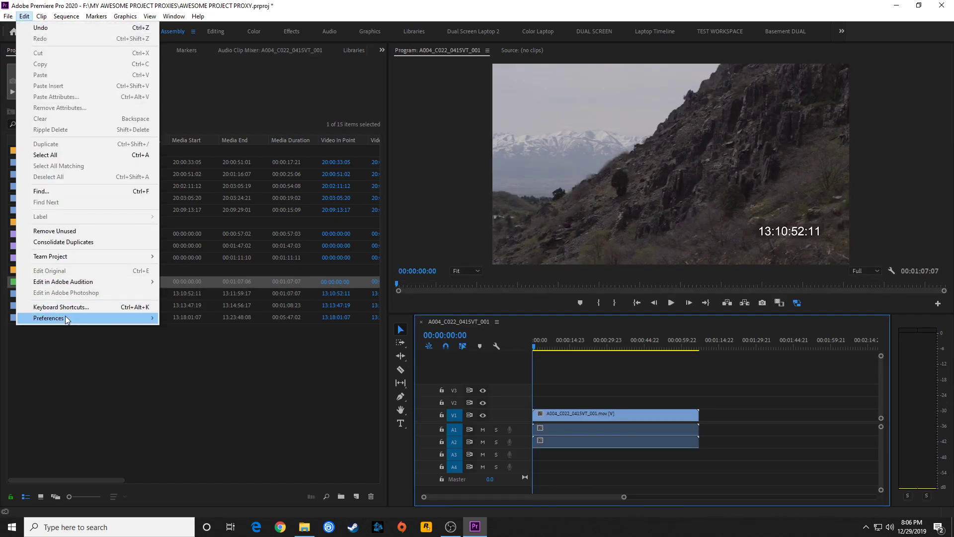
left_click(55, 355)
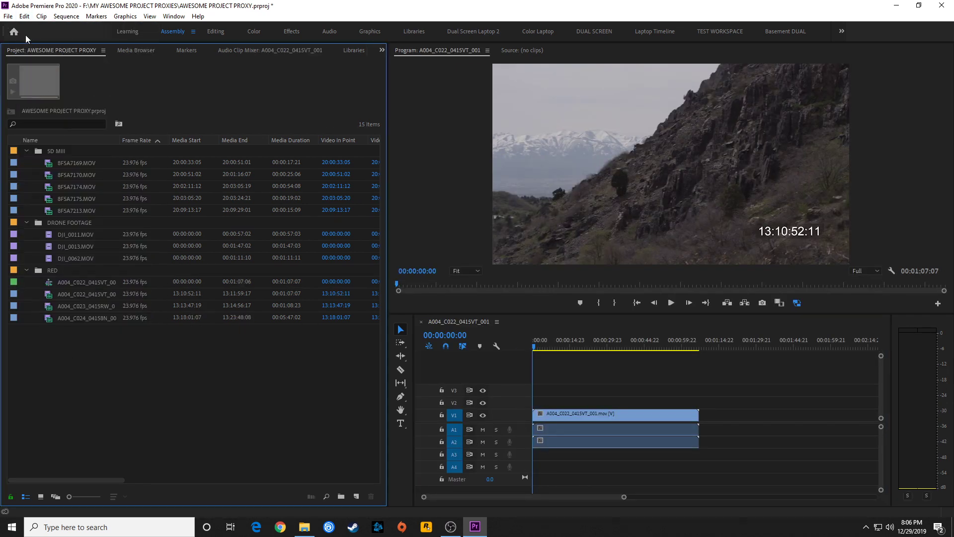
left_click(24, 17)
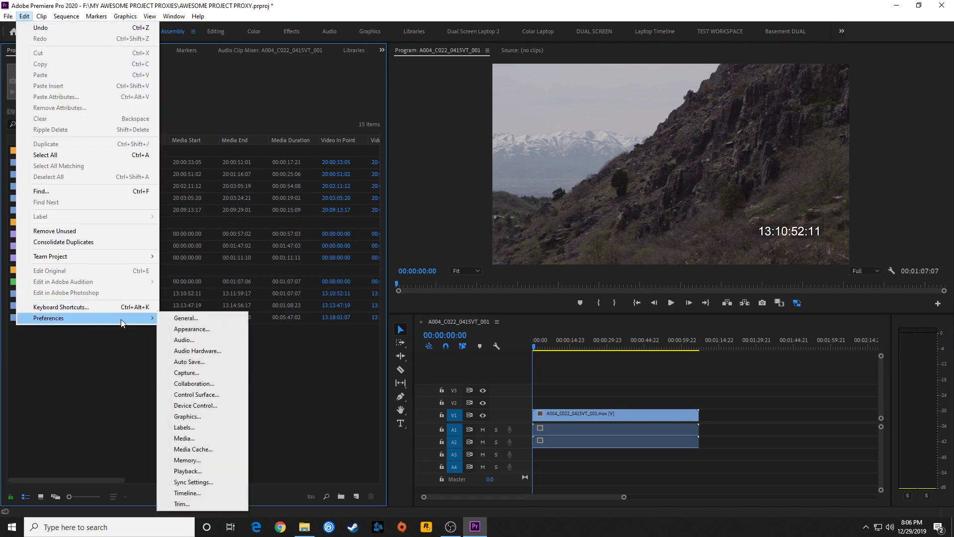
left_click(50, 8)
left_click(42, 16)
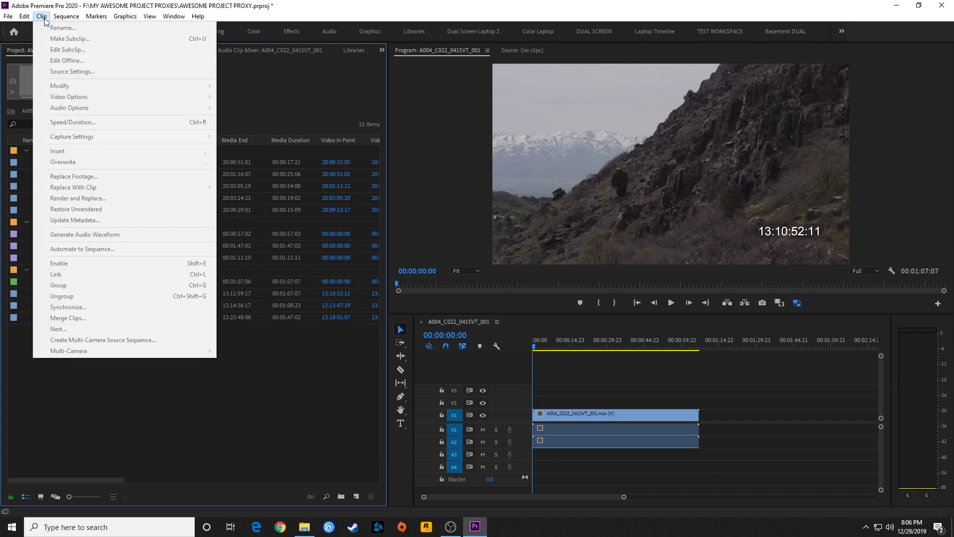
left_click(24, 16)
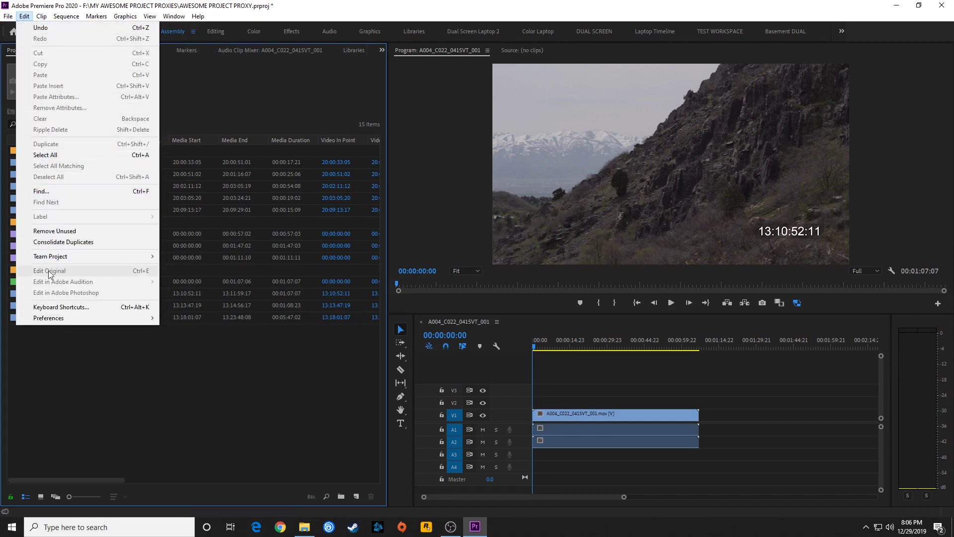
Step: Review the Default Media Scaling option in the Media preferences
mouse_move(74, 320)
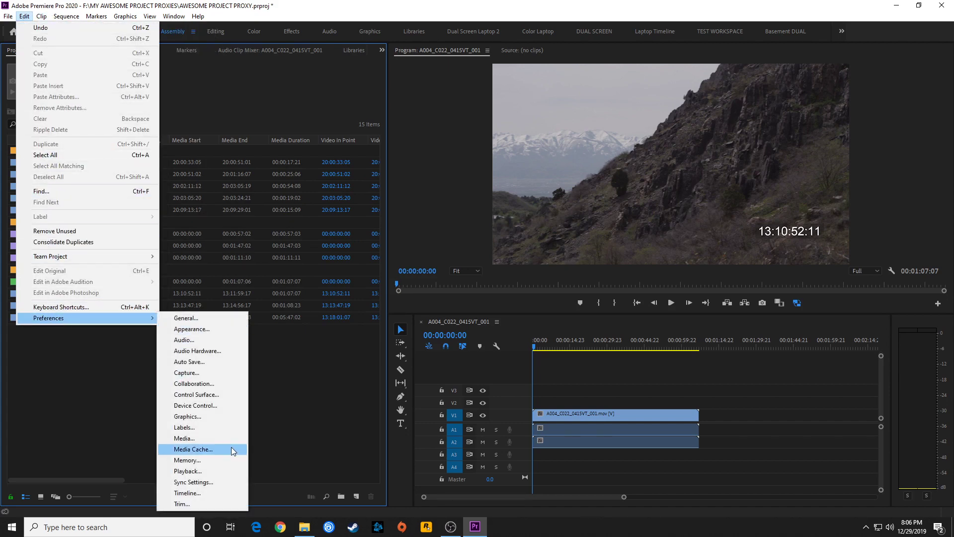
left_click(205, 436)
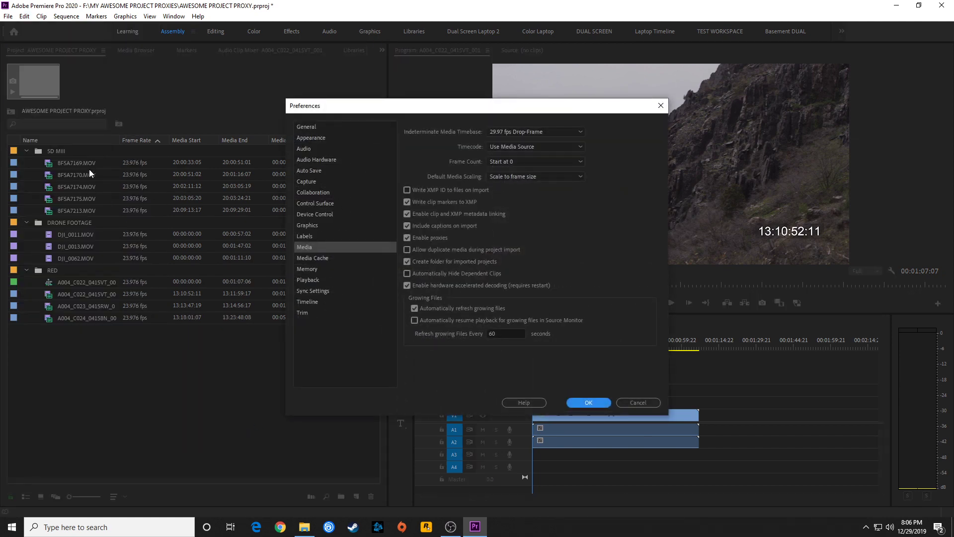
left_click(589, 402)
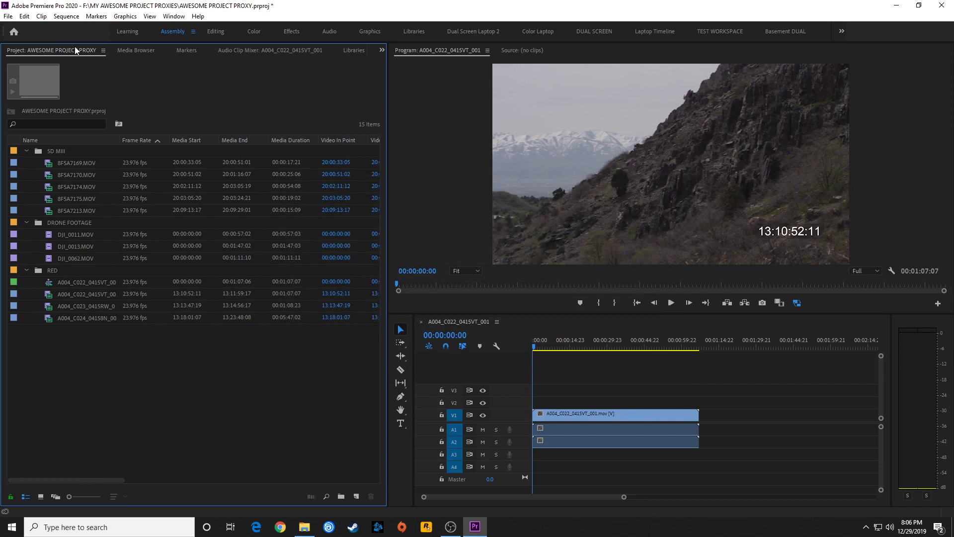
left_click(28, 19)
mouse_move(79, 318)
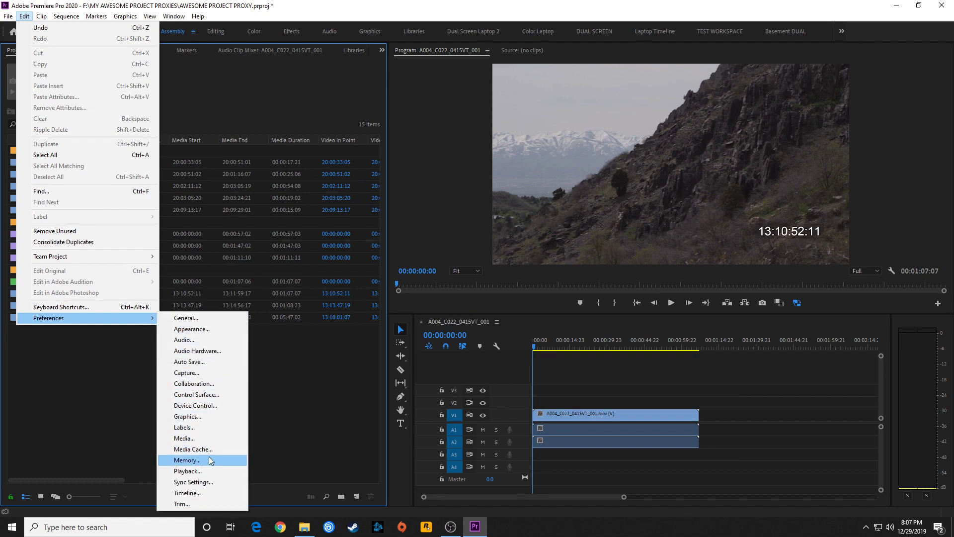
left_click(550, 292)
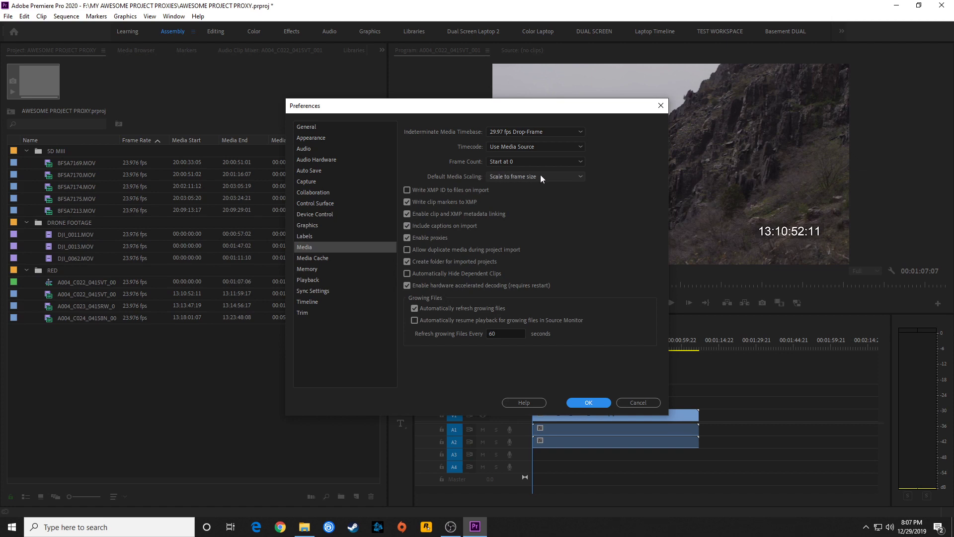
left_click(626, 405)
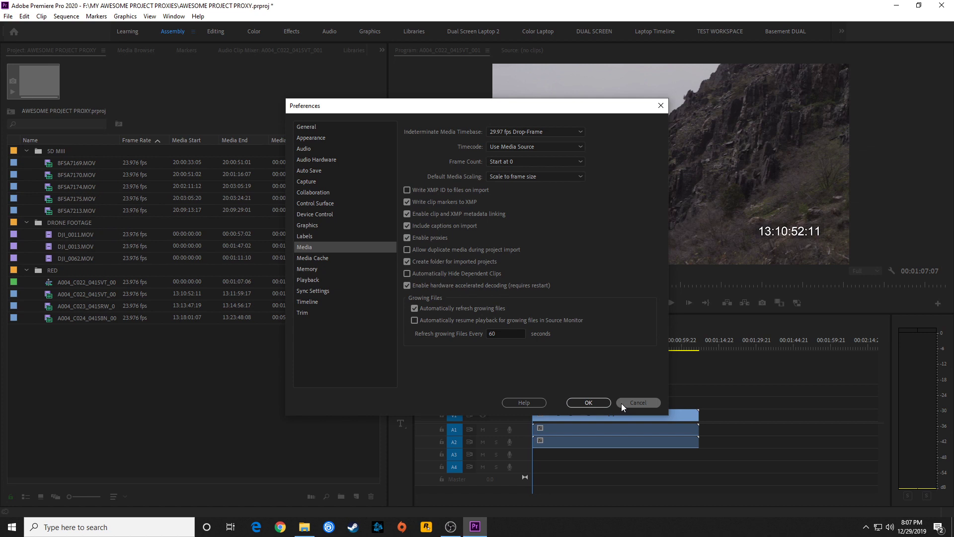
left_click(584, 402)
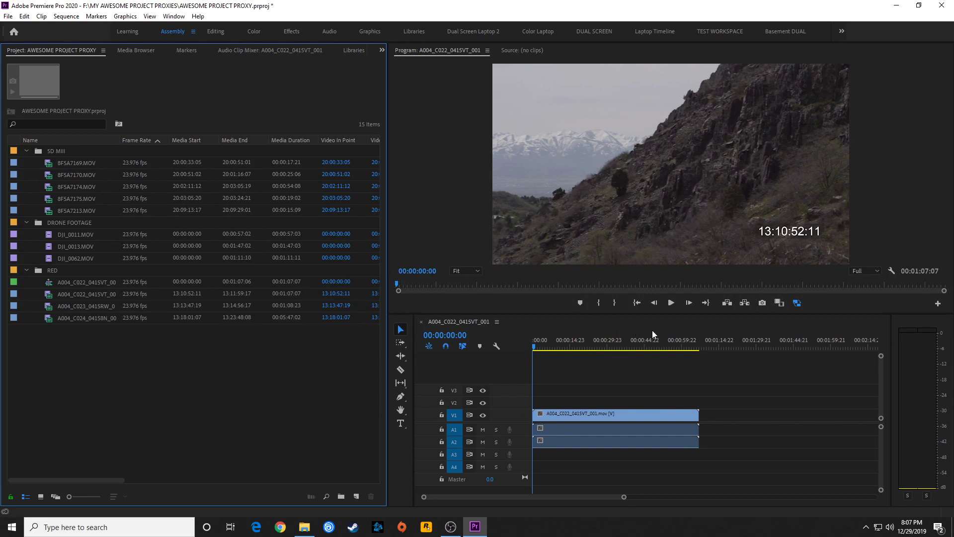
Step: Delete the A004_C022_0415VT_001.mov clip's video and audio from the sequence
left_click_drag(604, 390, 580, 432)
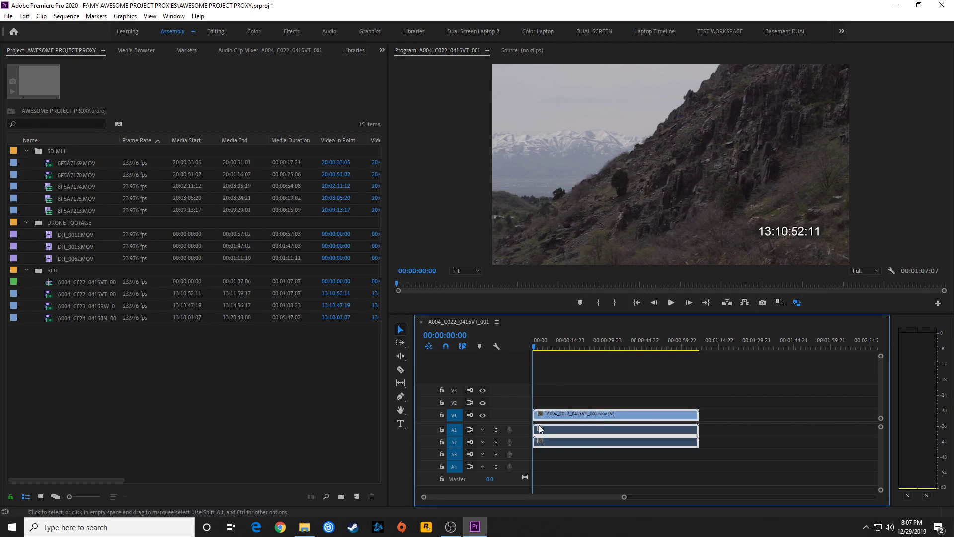
key("Delete")
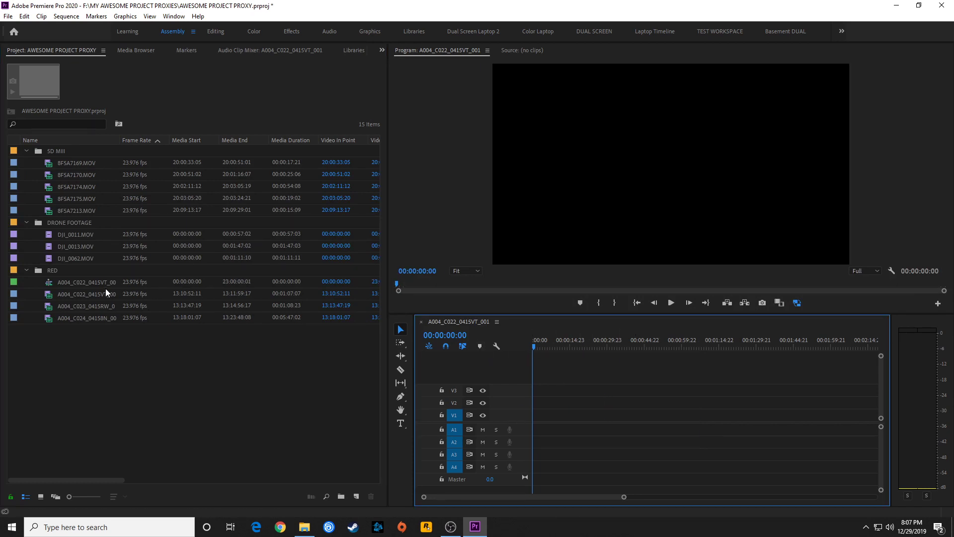
left_click(94, 293)
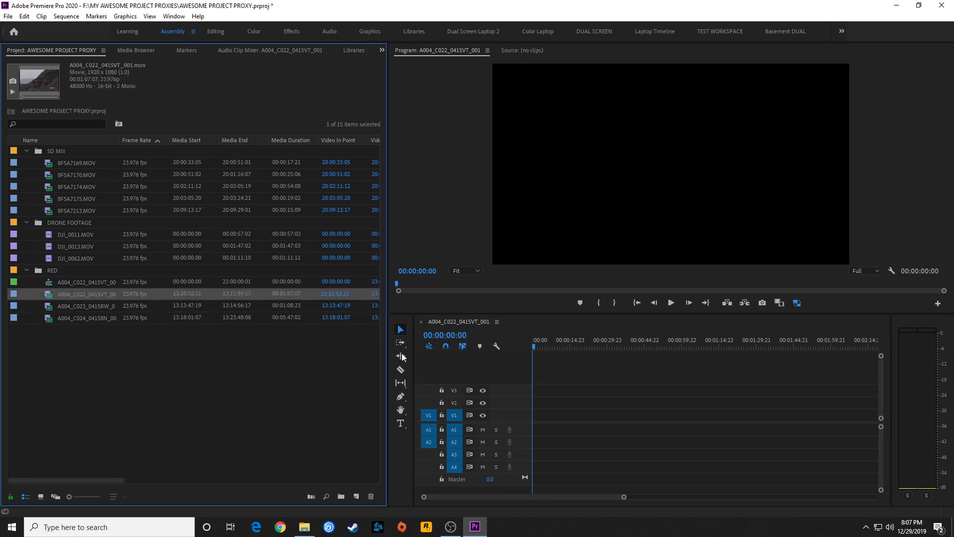
Step: Move the empty sequence out of the RED bin to the project's root level and rename it FINAL EDIT
left_click(64, 281)
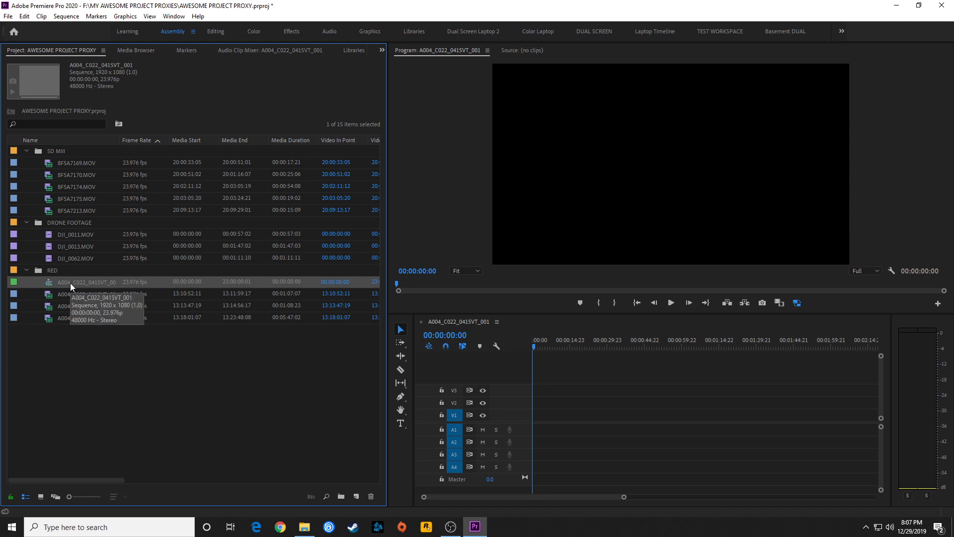
left_click_drag(24, 284, 34, 288)
left_click(27, 270)
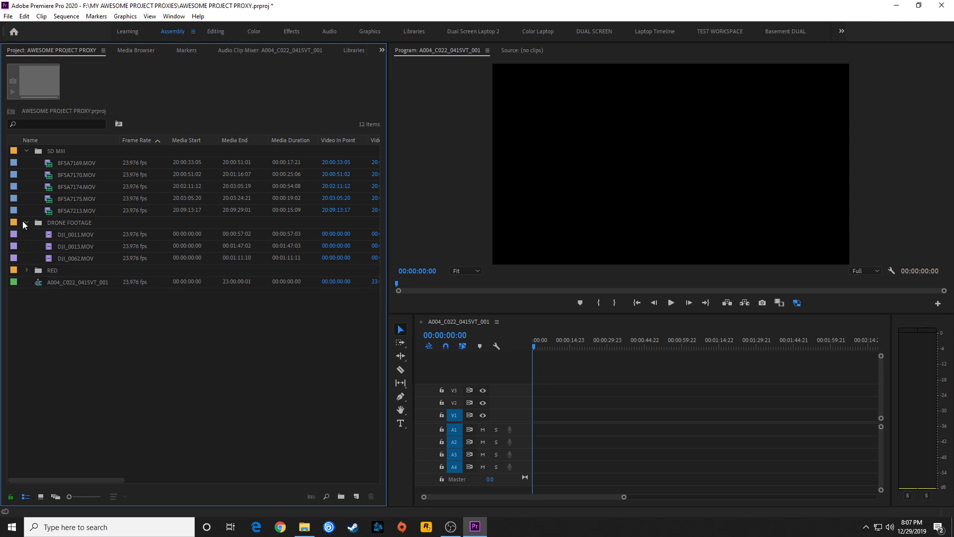
left_click(74, 281)
key("Return")
type("Fi")
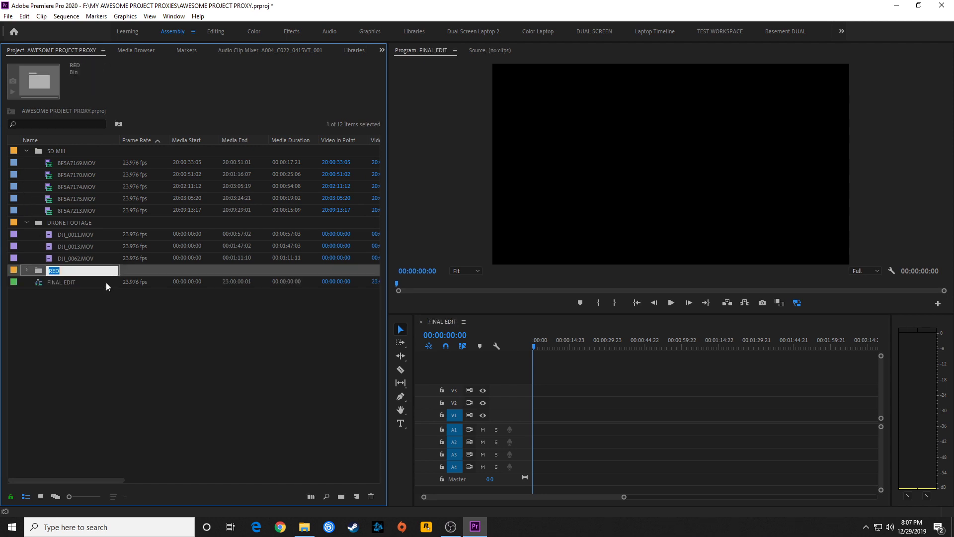
key("Return")
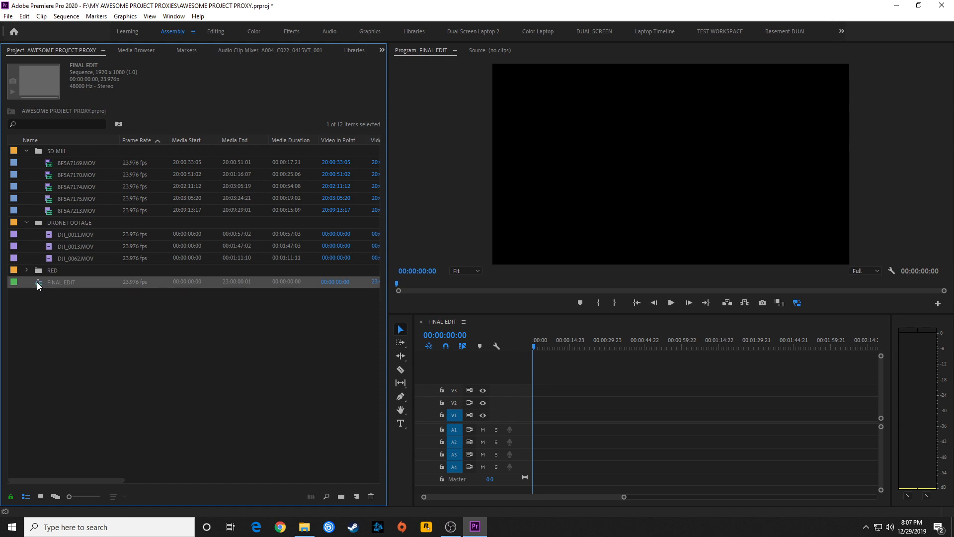
Step: Place A004_C022_0415VT_001.mov at the start of FINAL EDIT and ripple trim its start and end to about 24 seconds
left_click(31, 269)
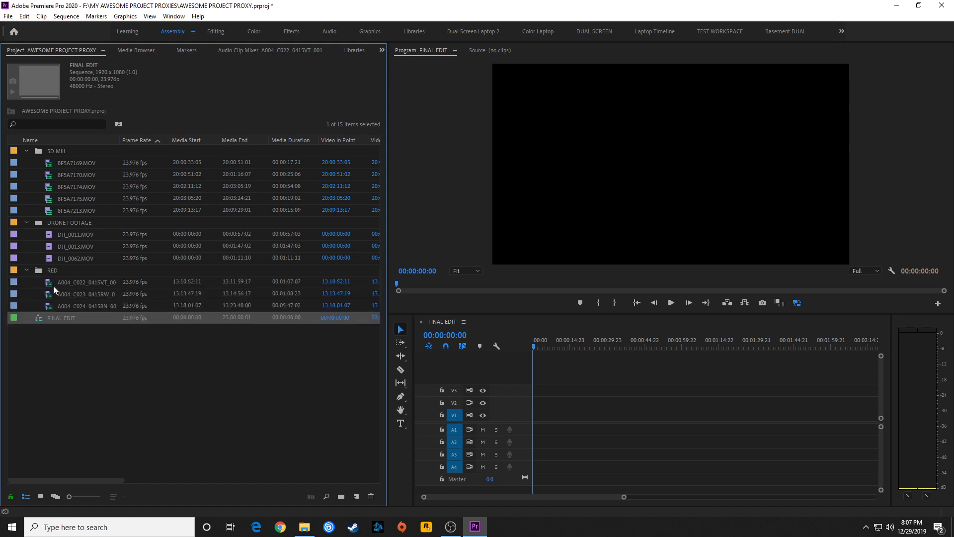
left_click_drag(50, 282, 530, 414)
left_click_drag(562, 349, 593, 350)
key("q")
left_click(575, 347)
key("w")
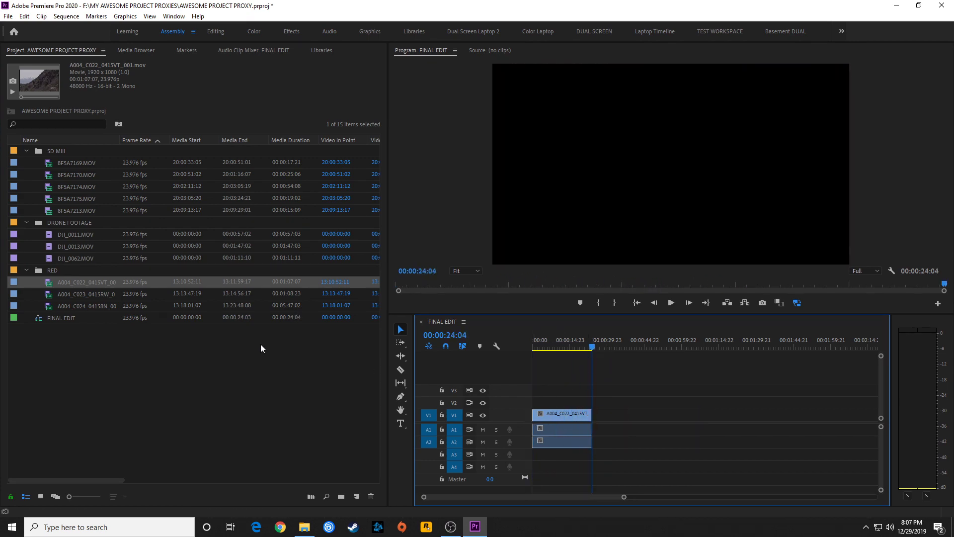
Step: Add the drone clip DJI_0062.MOV directly after the RED clip and ripple trim both its ends to about 27 seconds
left_click_drag(73, 258, 591, 415)
left_click(625, 342)
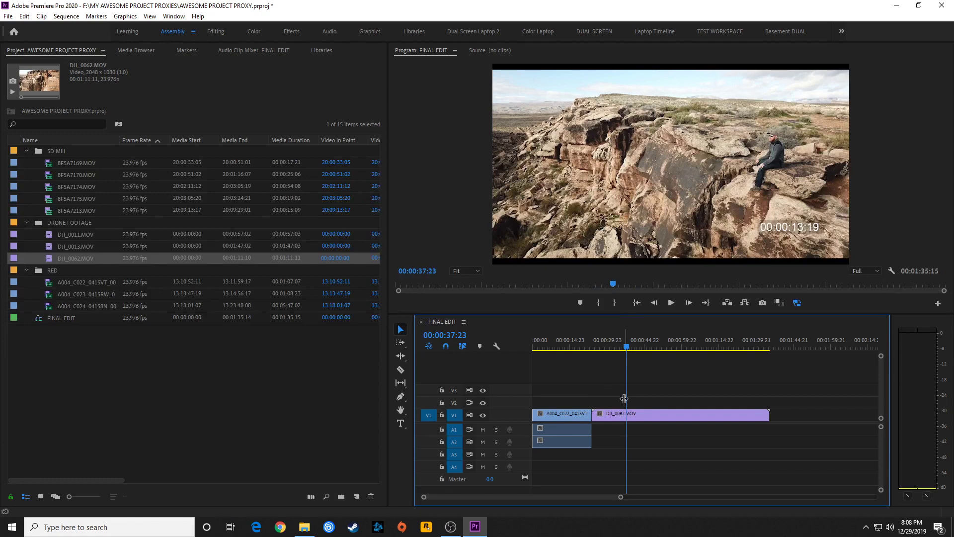
key("q")
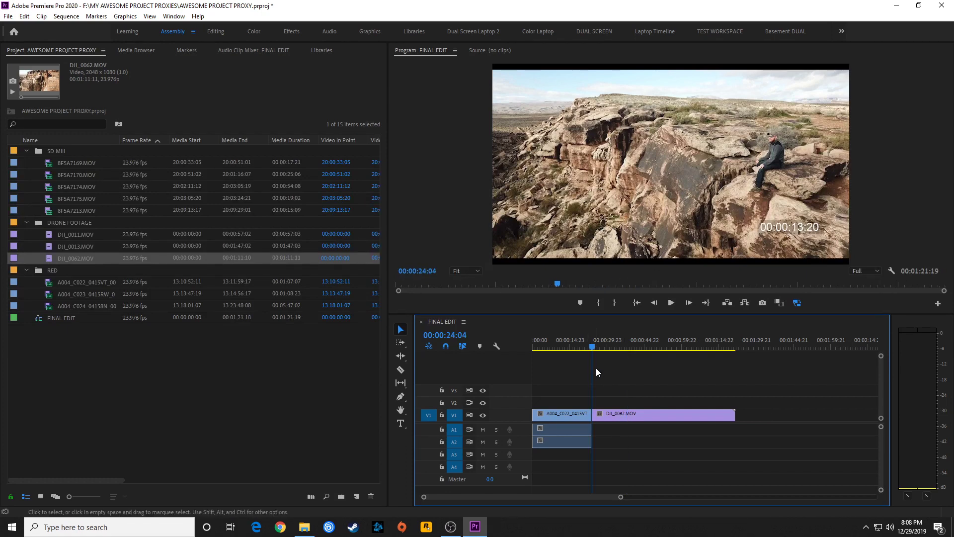
left_click(679, 344)
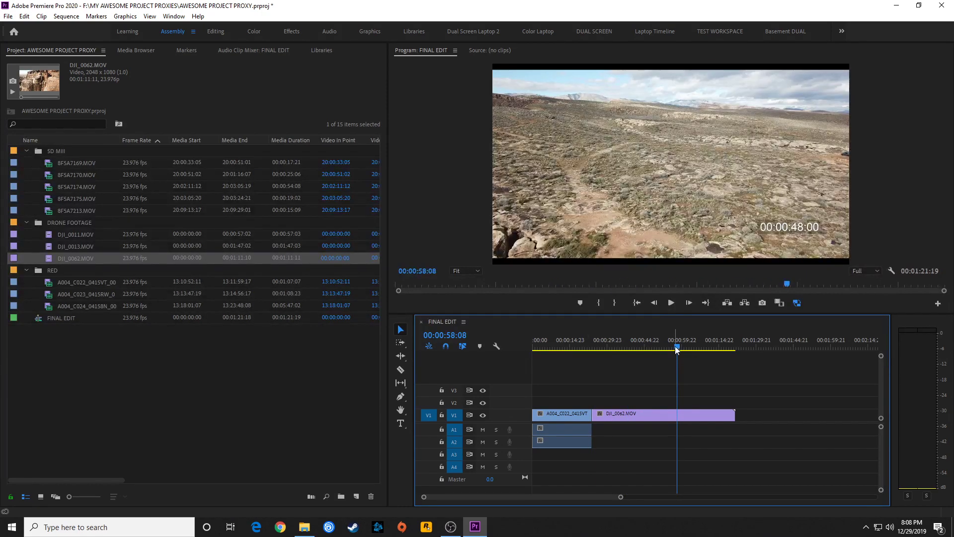
left_click(660, 347)
key("w")
mouse_move(648, 348)
left_mouse_down()
mouse_move(610, 348)
mouse_move(661, 351)
left_mouse_up()
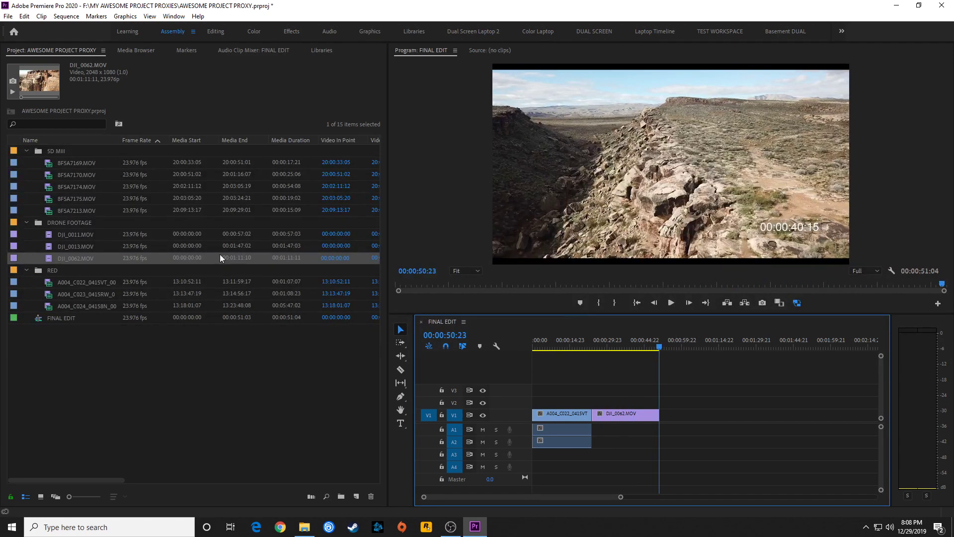
Step: Append 8F5A7174.MOV after the drone clip, mute audio track A1 and ripple trim the new clip to about 20 seconds
left_click_drag(79, 163, 199, 189)
left_click_drag(77, 187, 664, 422)
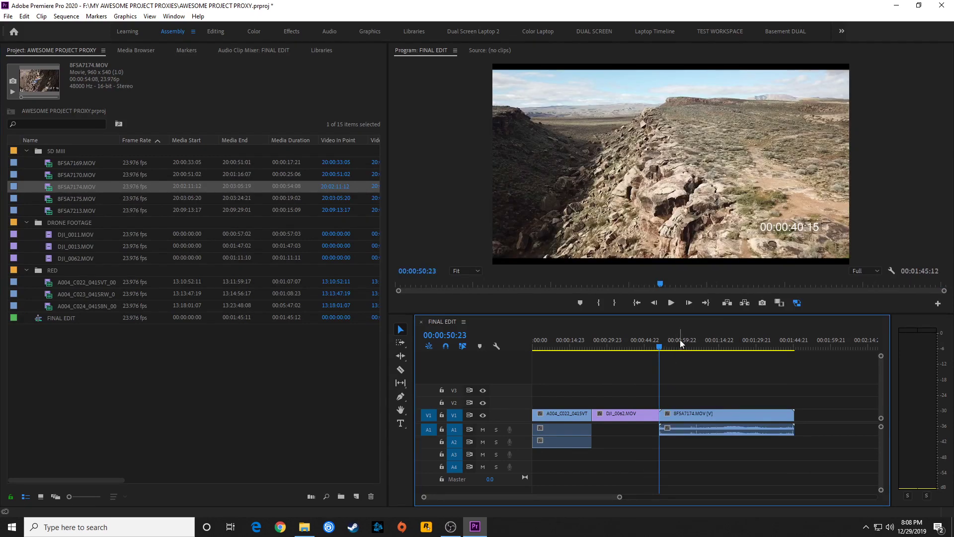
left_click(691, 342)
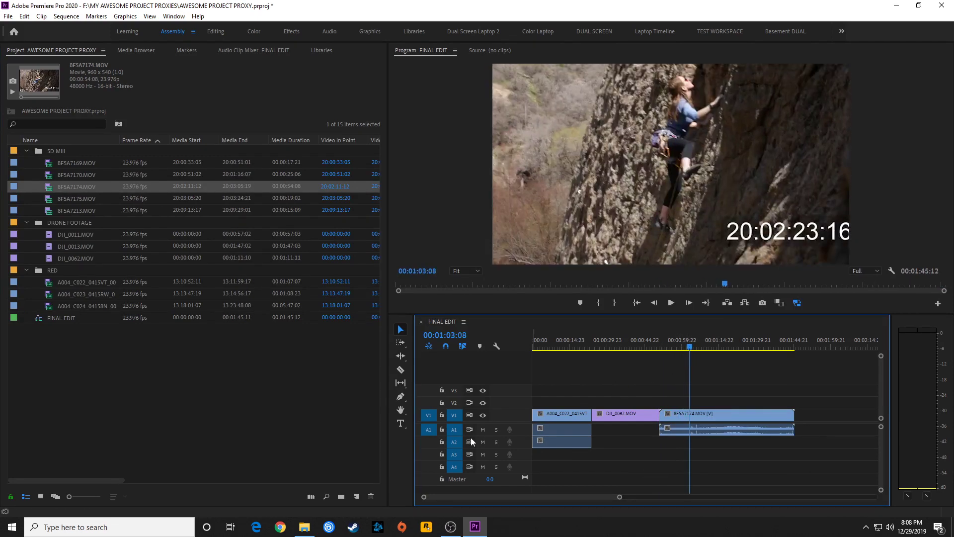
left_click(483, 430)
key("q")
mouse_move(685, 346)
left_mouse_down()
mouse_move(712, 350)
mouse_move(555, 348)
mouse_move(681, 365)
left_mouse_up()
key("w")
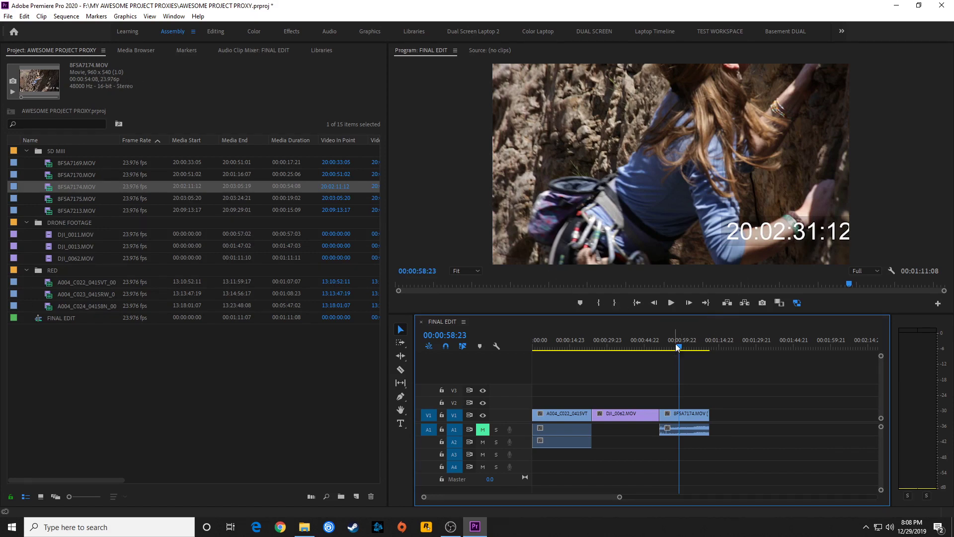
Step: Fit the whole FINAL EDIT sequence in the timeline and play it forward and backward to check proxy playback
key("minus")
key("minus")
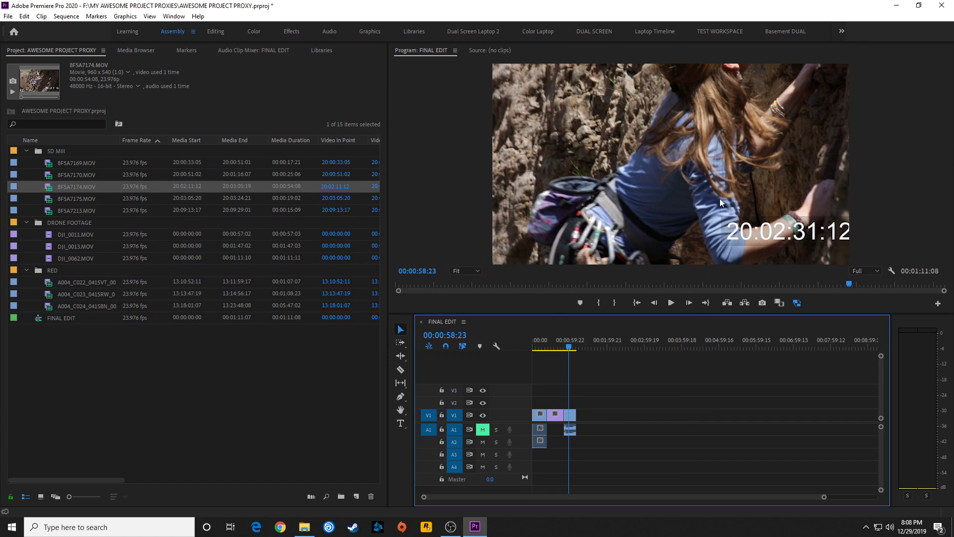
key("backslash")
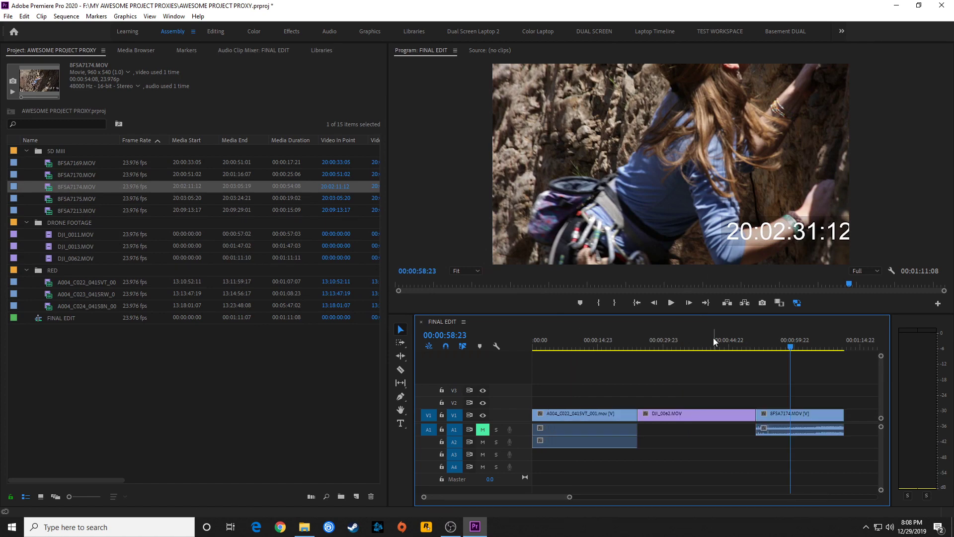
left_click_drag(703, 339, 558, 377)
key("space")
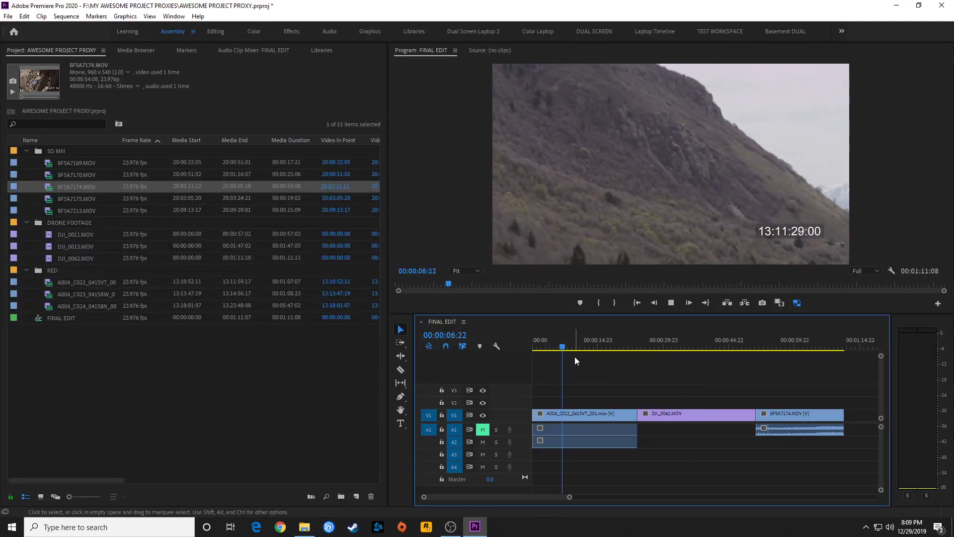
key("j")
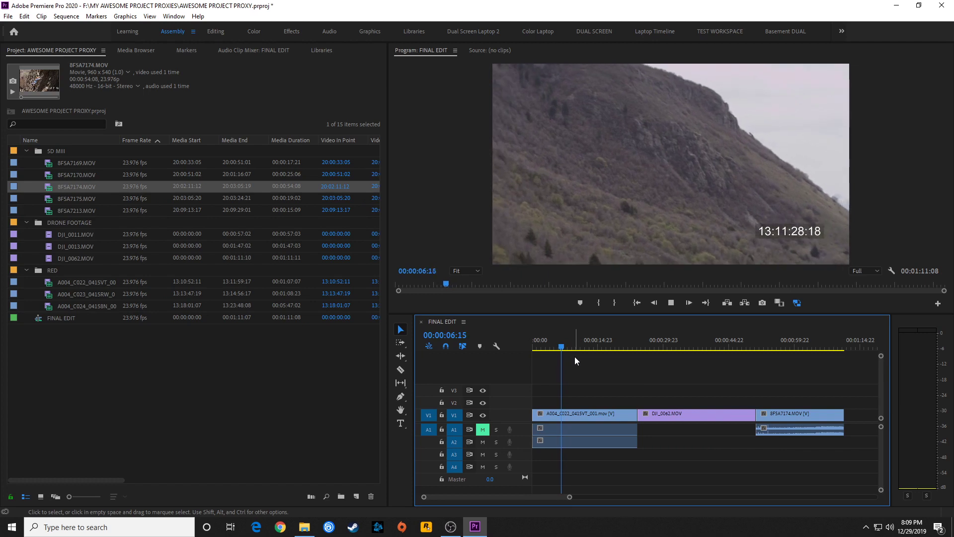
key("l")
key("l")
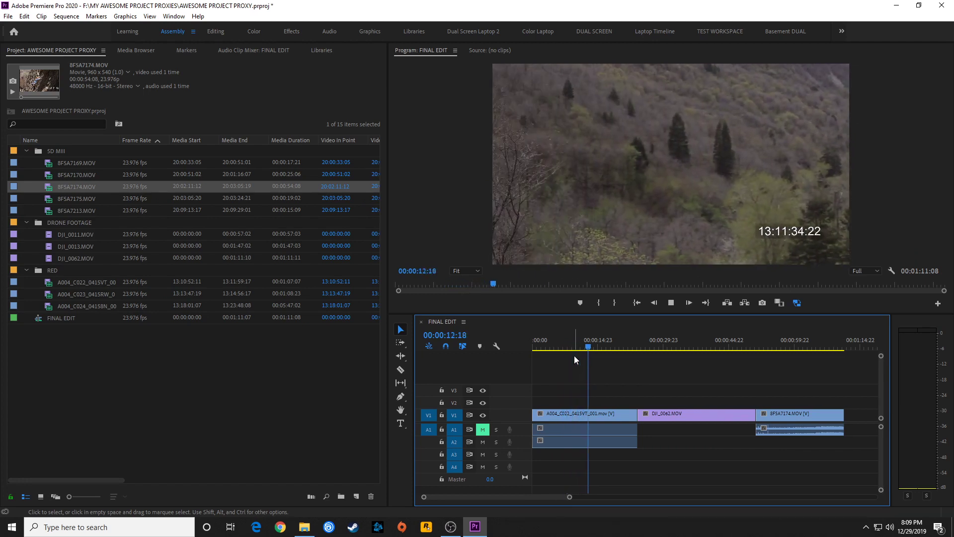
key("l")
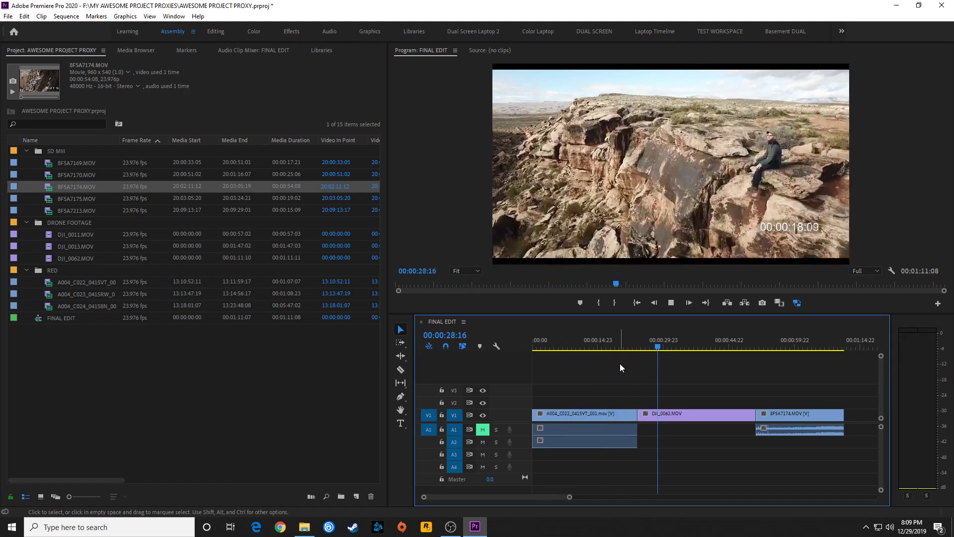
key("j")
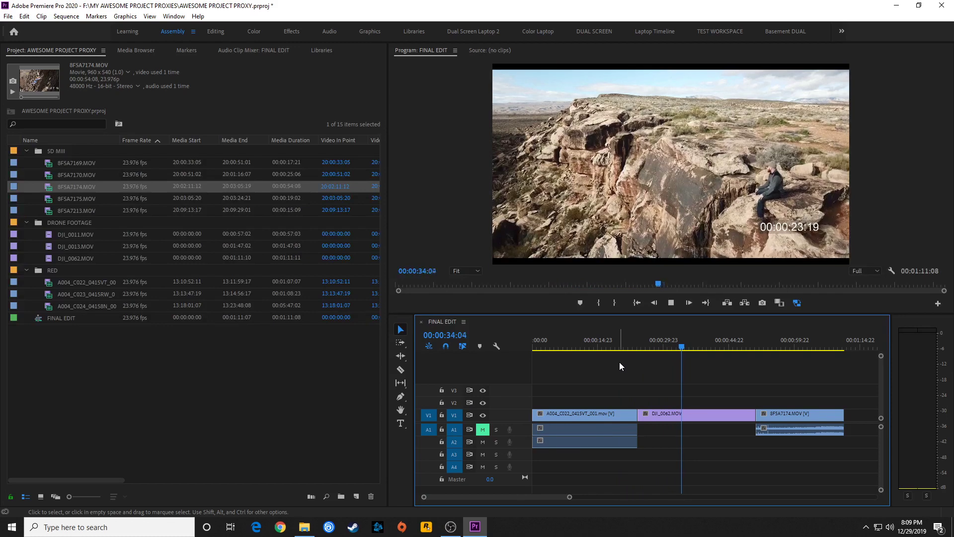
key("j")
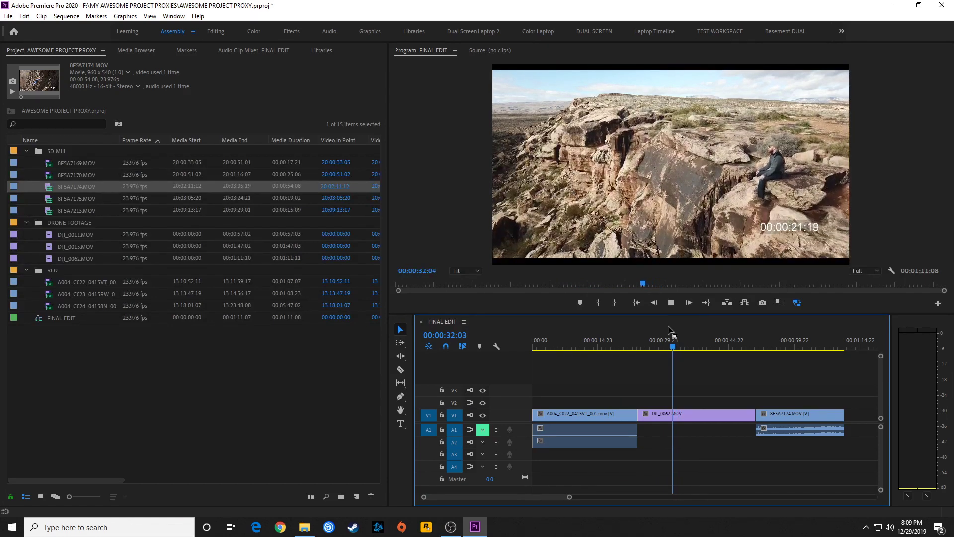
Step: Ripple trim the start of DJI_0062.MOV up to about 00:00:29:17 and scrub back through the edit
left_click(663, 349)
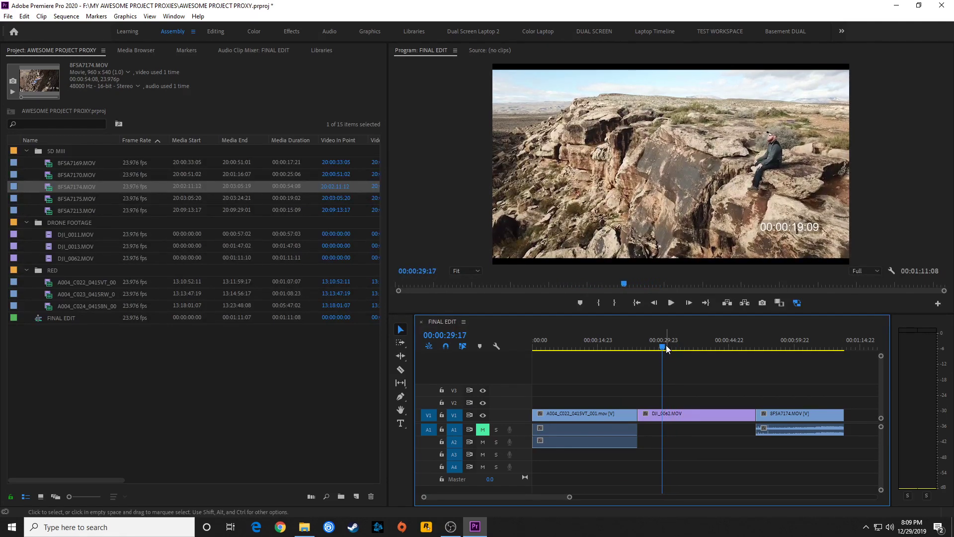
key("ctrl+z")
left_click(700, 346)
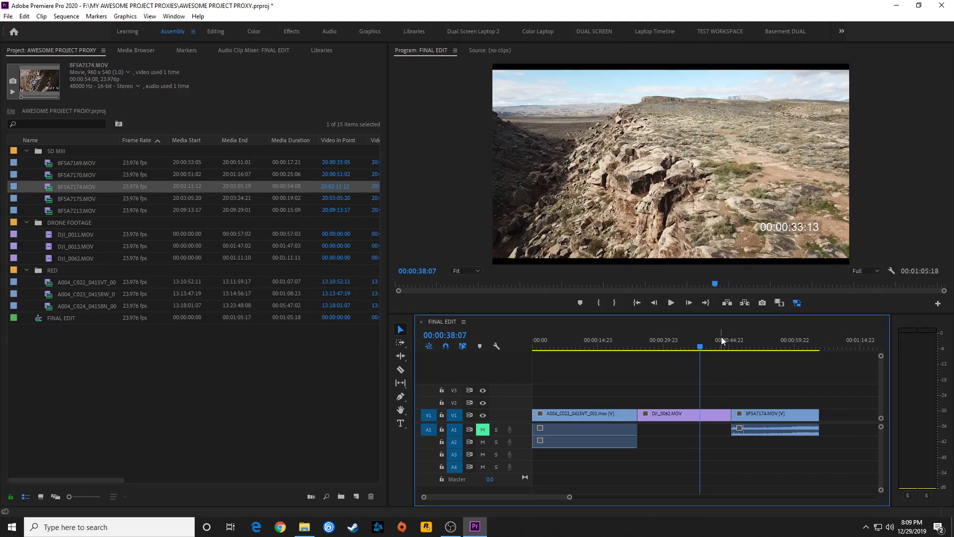
left_click_drag(722, 340, 549, 350)
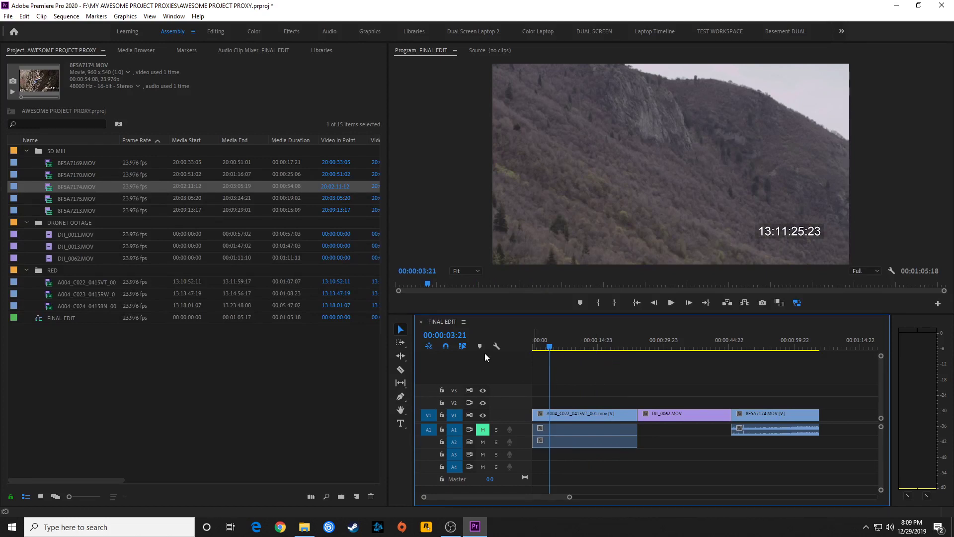
Step: Collapse the 5D MIII, DRONE FOOTAGE and RED bins
left_click(27, 151)
left_click(27, 163)
left_click(27, 175)
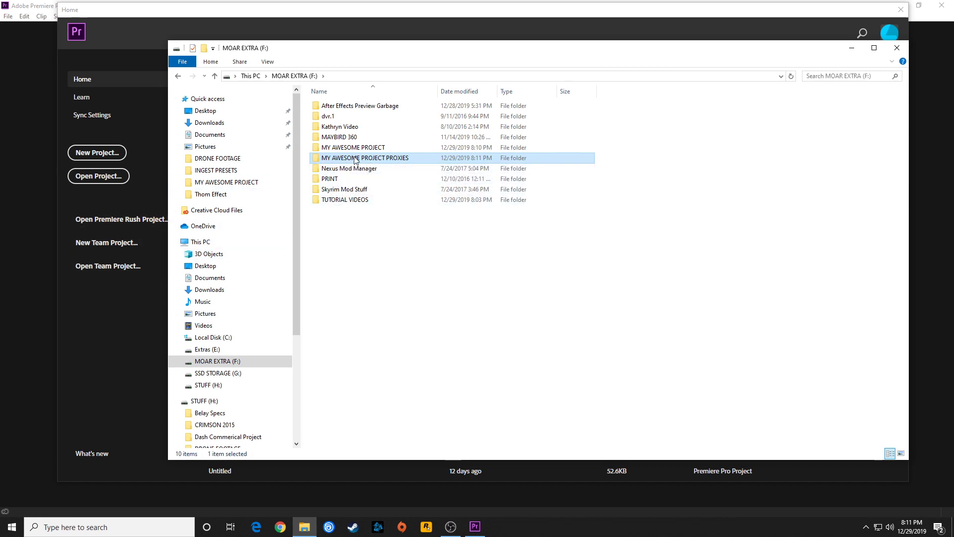
Step: Rename the MY AWESOME PROJECT PROXIES folder on the F: drive as MY AWESOME PROJECT PROXY
mouse_move(411, 162)
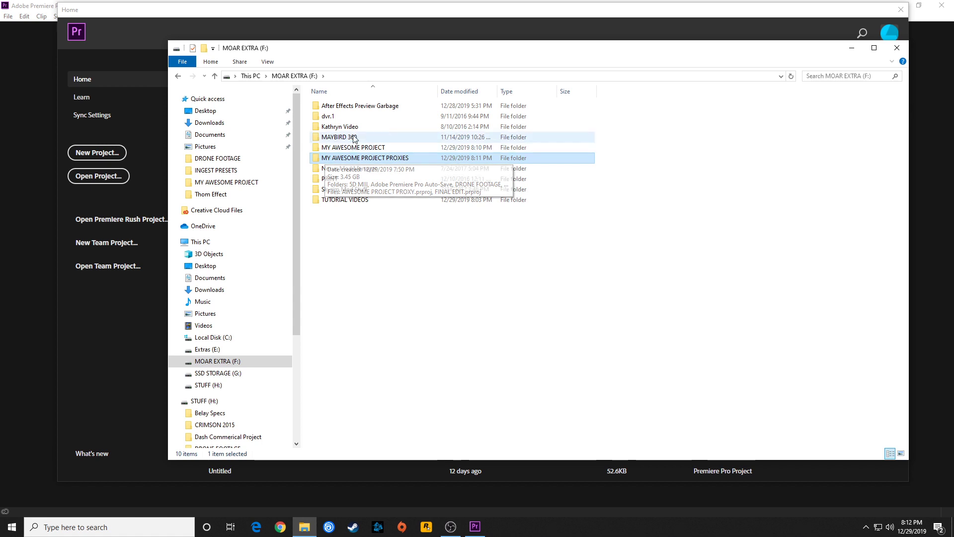
mouse_move(373, 138)
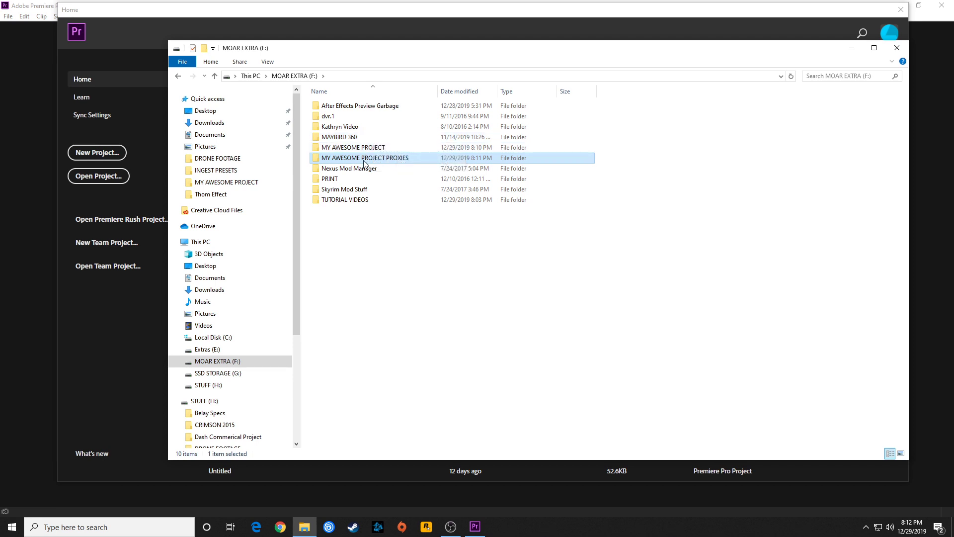
left_click(407, 159)
left_click(409, 159)
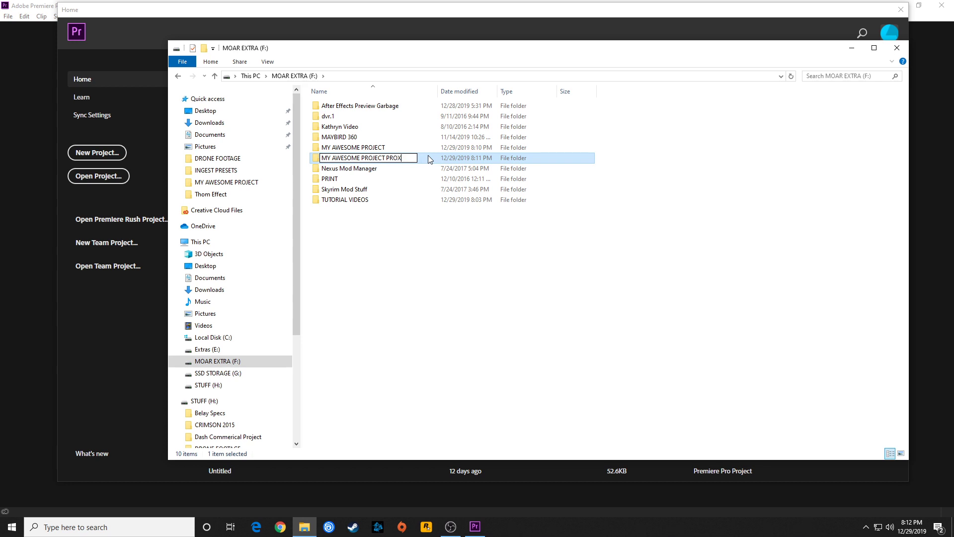
left_click(396, 246)
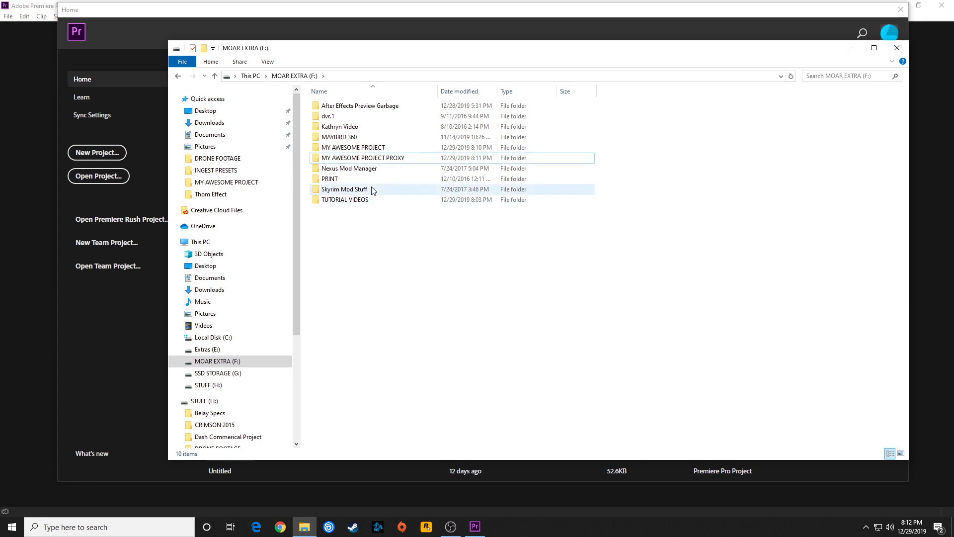
Step: Copy AWESOME PROJECT PROXY.prproj from the MY AWESOME PROJECT PROXY folder into the MY AWESOME PROJECT folder
double_click(352, 148)
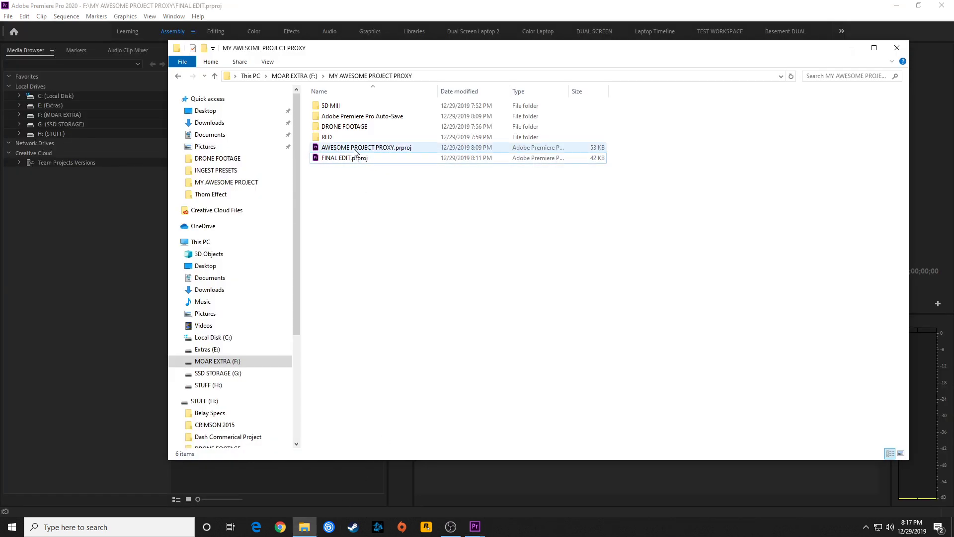
left_click(340, 149)
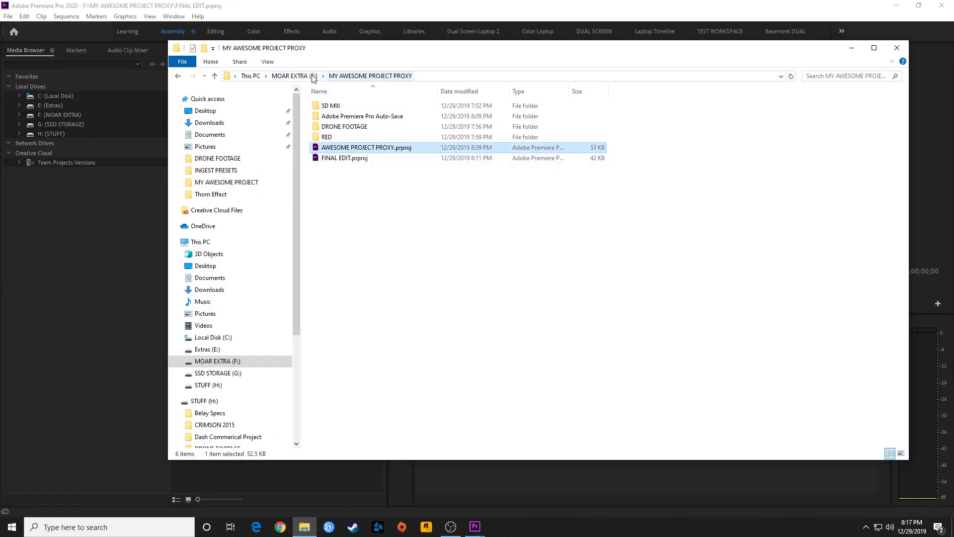
left_click(294, 75)
double_click(367, 149)
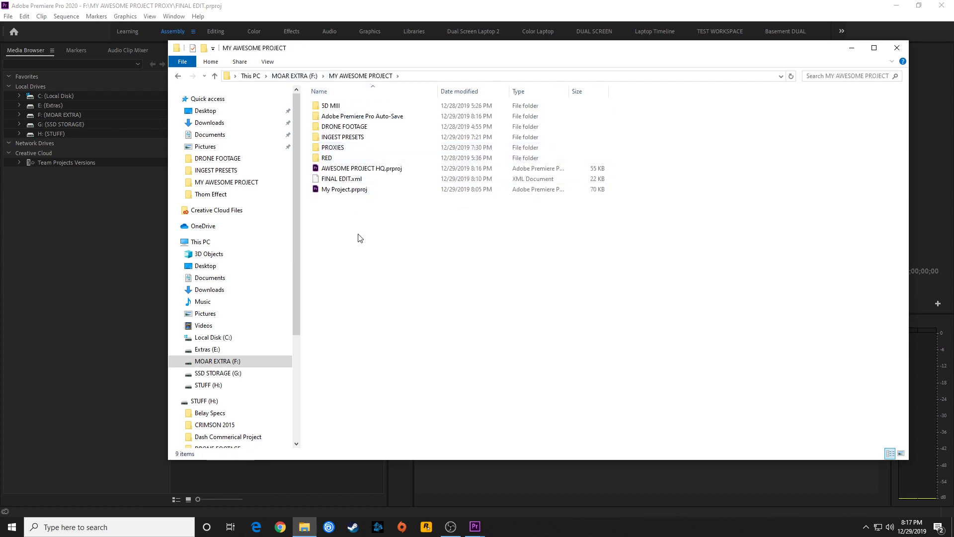
key("ctrl+v")
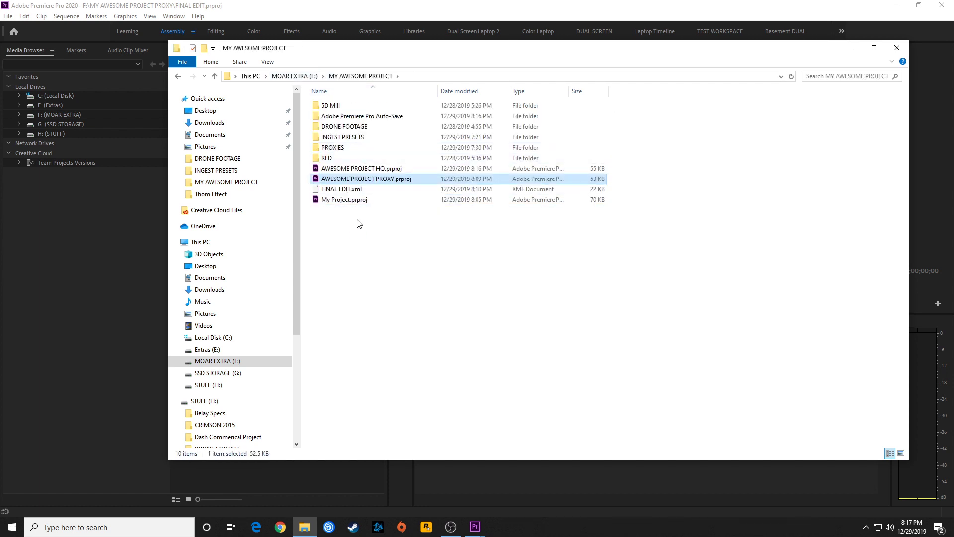
Step: Rename the copied project file in MY AWESOME PROJECT as AWESOME PROJECT HQ 2.prproj
left_click(368, 200)
left_click(378, 180)
left_click(391, 180)
key("Right")
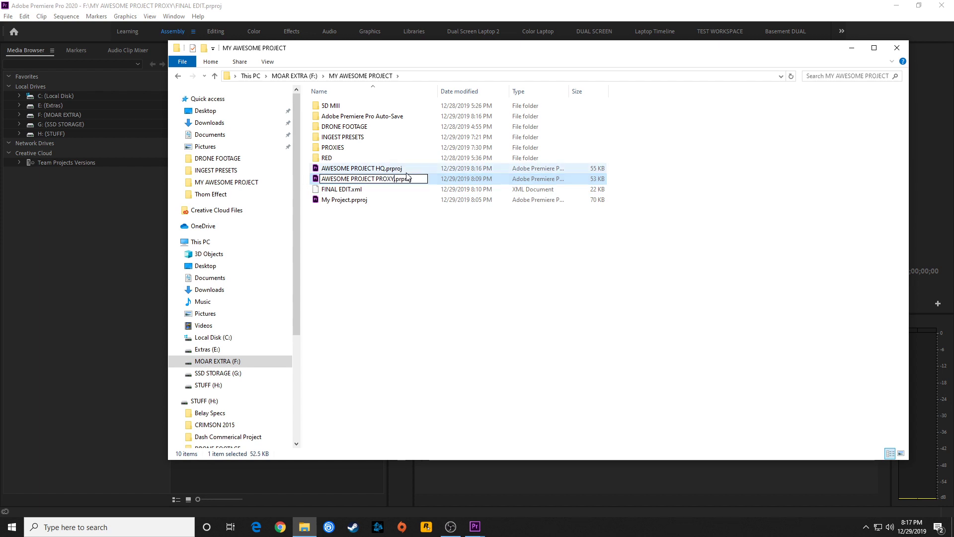
key("BackSpace")
key("BackSpace")
key("BackSpace")
key("BackSpace")
key("BackSpace")
type("H")
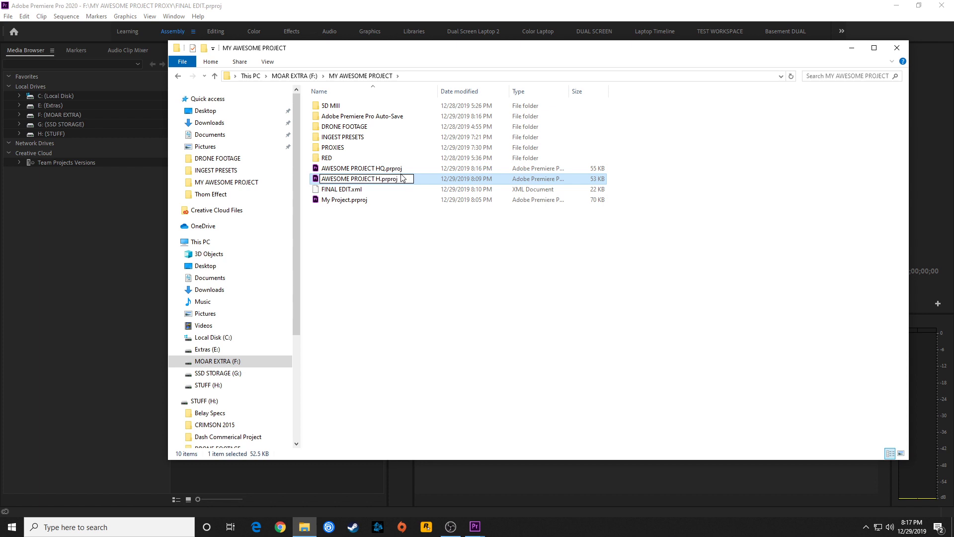
type("Q 2")
key("Return")
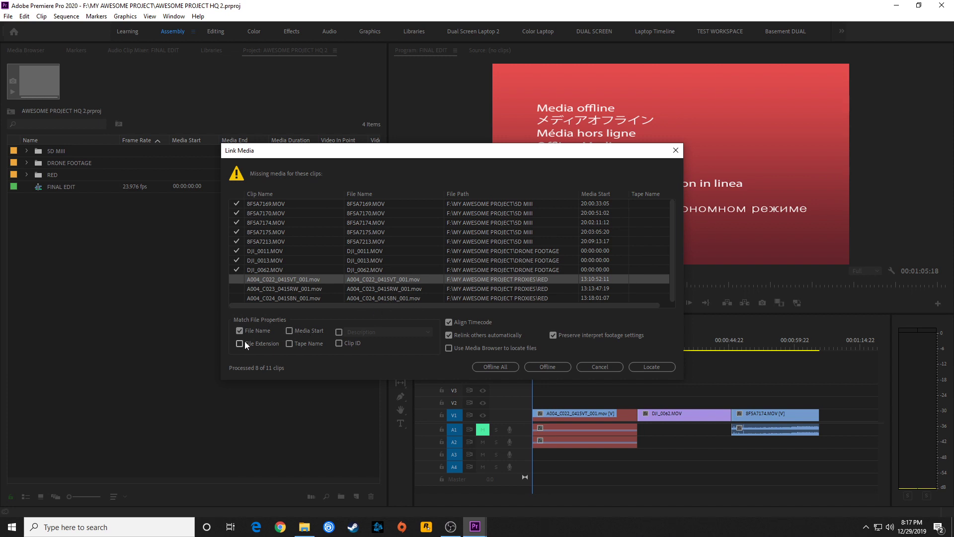
Step: Open AWESOME PROJECT HQ 2 and relink its missing RED clips, locating the original A004_C022_0415VT_001.R3D in MY AWESOME PROJECT's RED folder
left_click(651, 367)
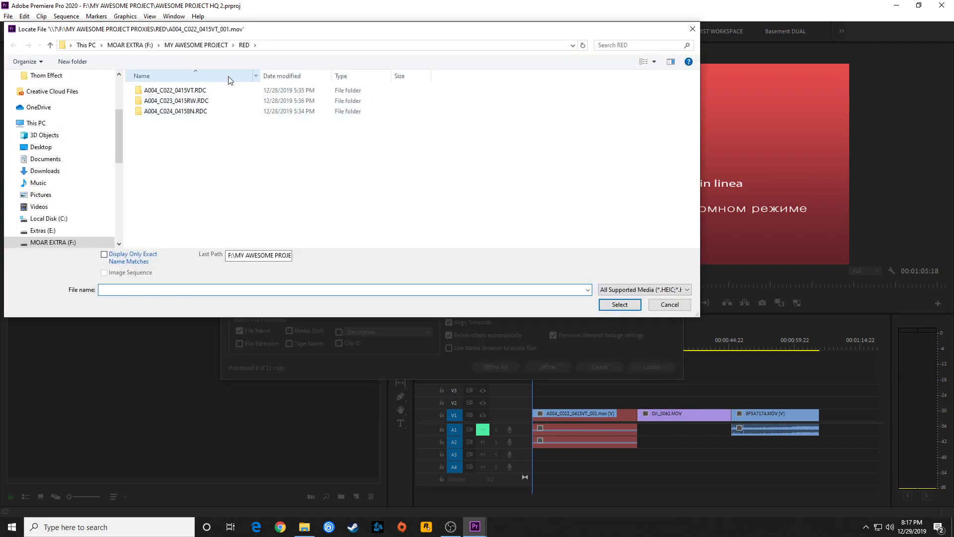
double_click(172, 93)
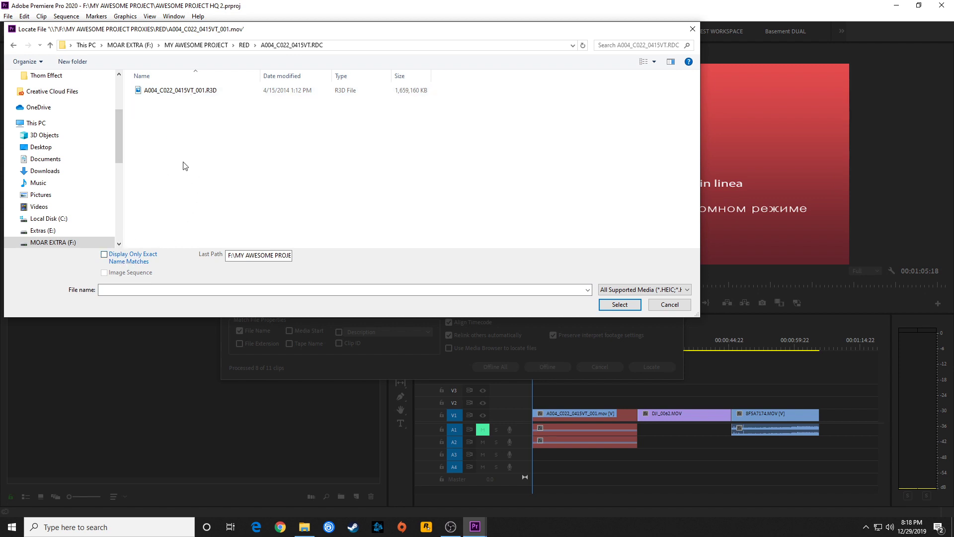
double_click(170, 92)
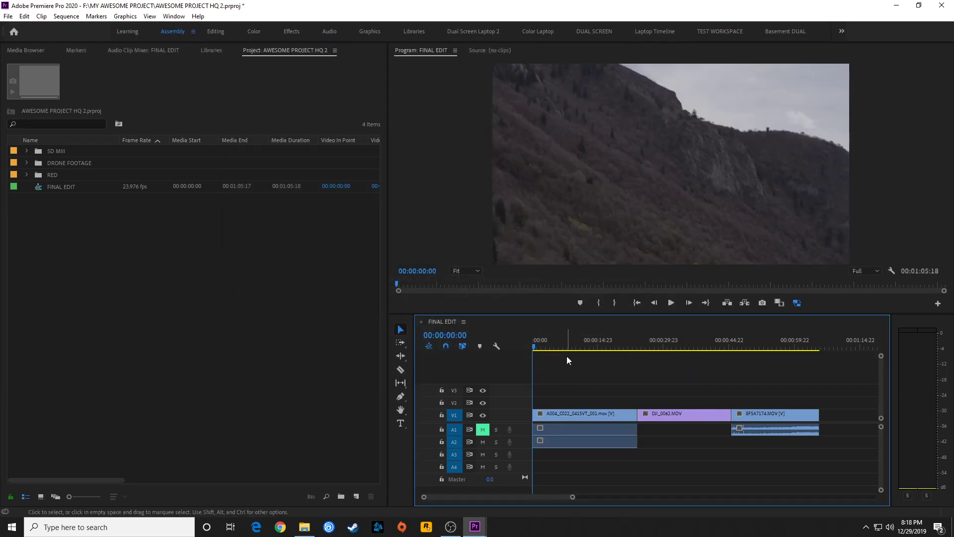
Step: Scrub through the RED, drone and 5D MIII clips of the FINAL EDIT sequence to check the relinked full-quality footage
left_click_drag(579, 345, 675, 347)
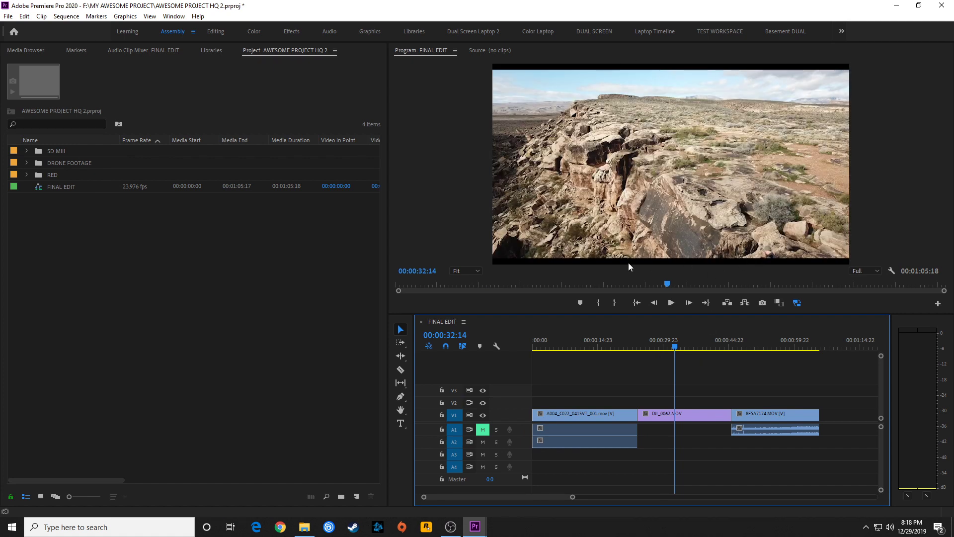
left_click(677, 344)
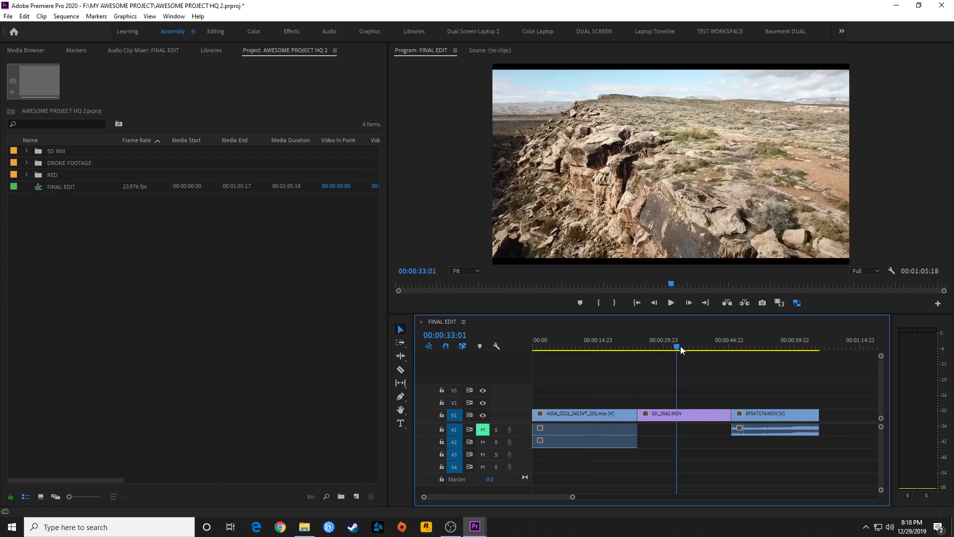
left_click(775, 345)
left_click(672, 341)
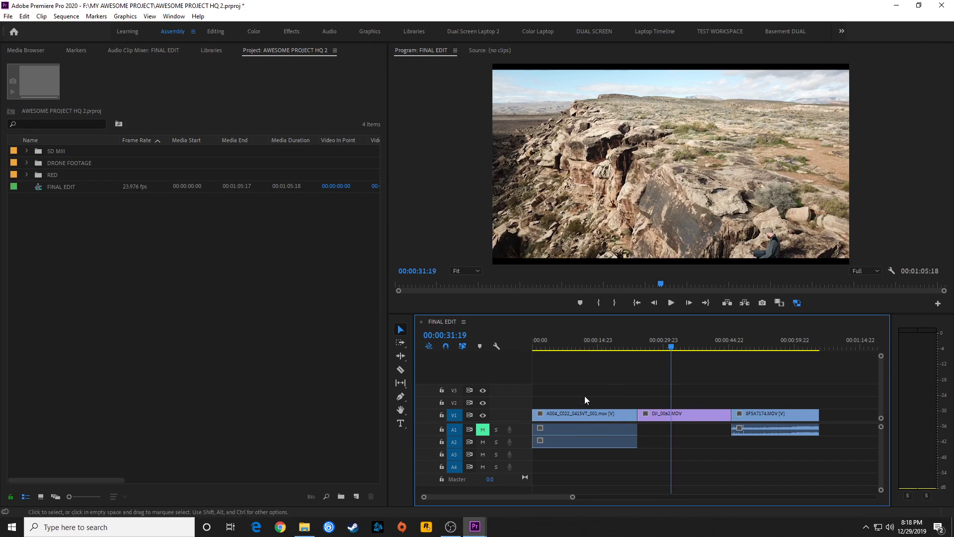
left_click(572, 343)
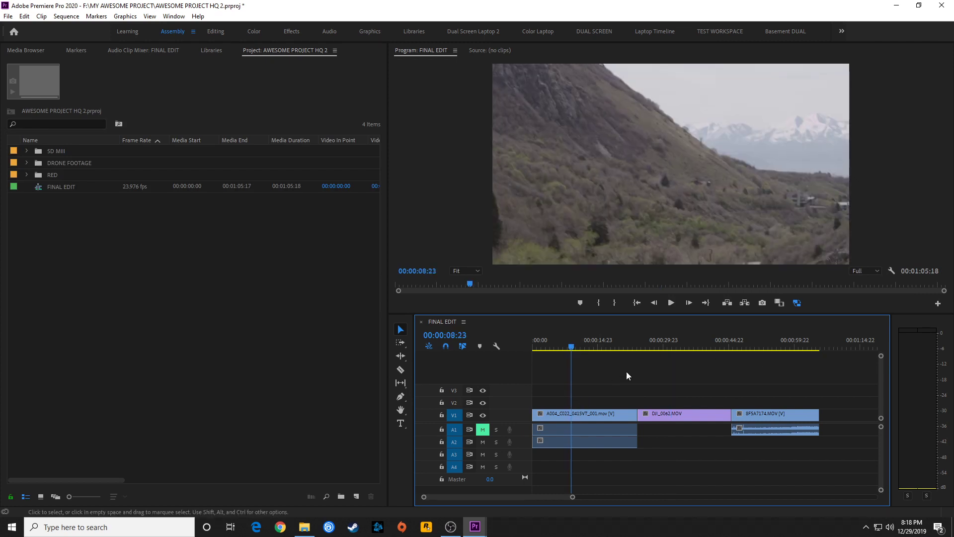
left_click(176, 289)
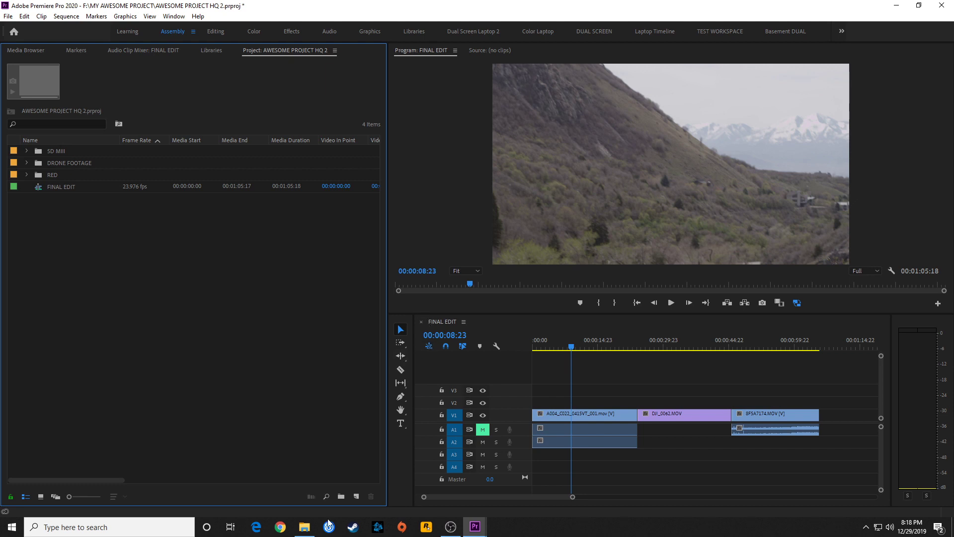
Step: Switch to File Explorer and review the proxy and original project folders on the F: drive, ending inside MY AWESOME PROJECT
left_click(304, 527)
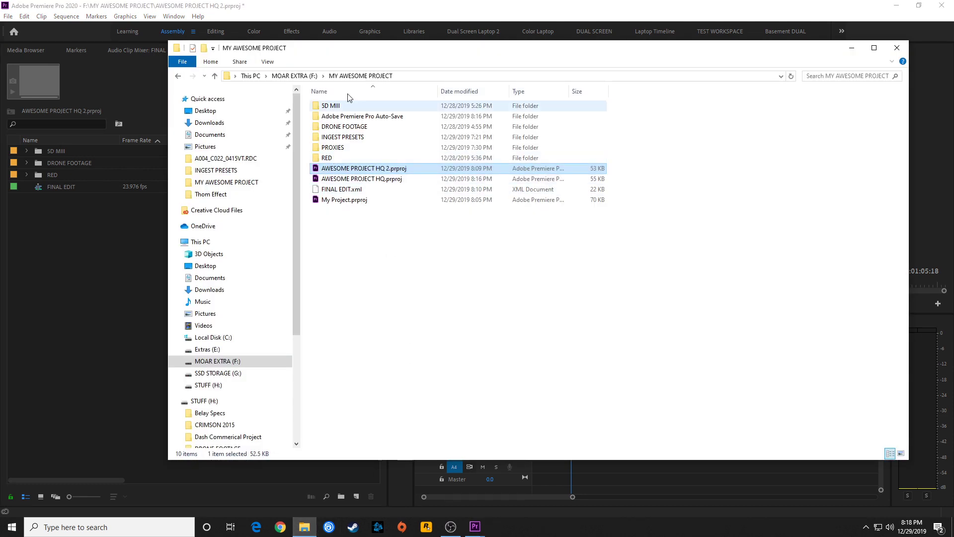
left_click(294, 76)
left_click(354, 160)
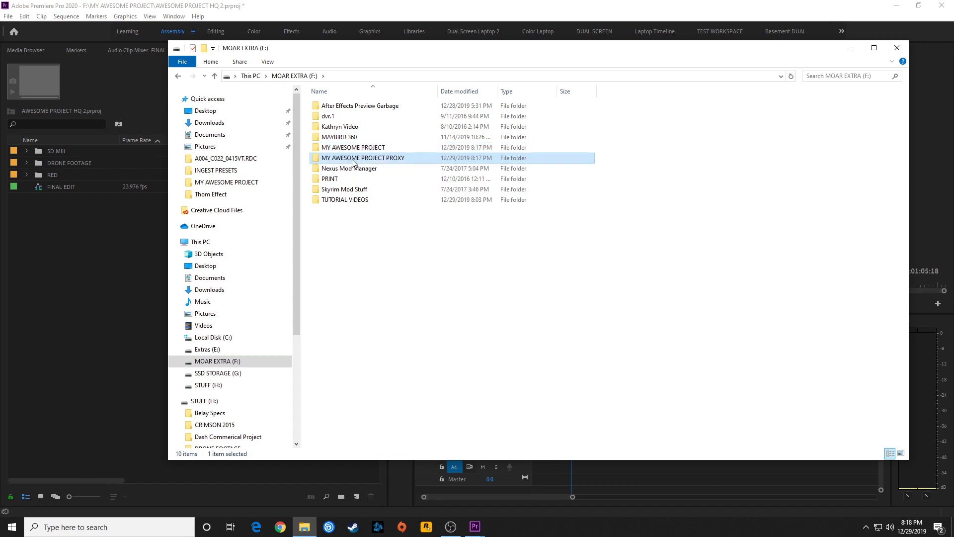
left_click(328, 151)
double_click(342, 151)
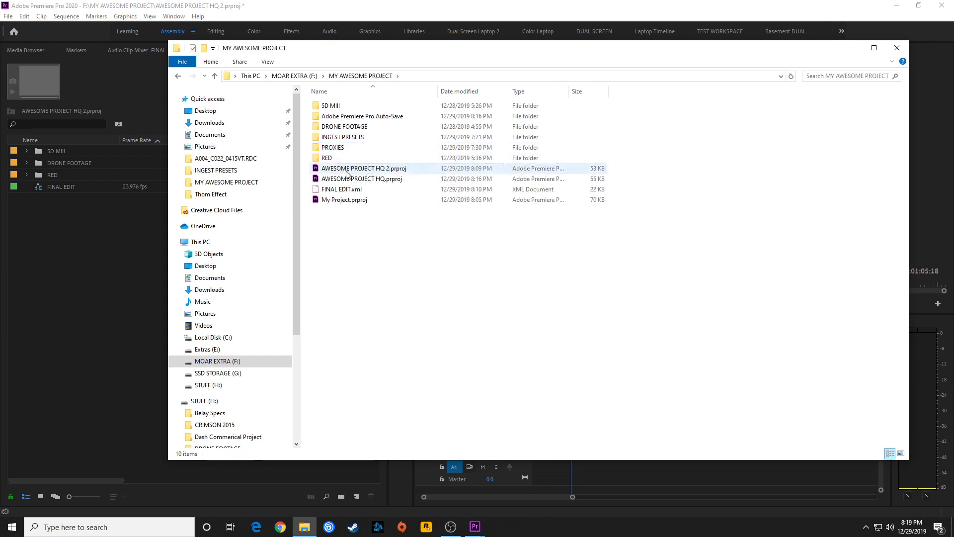